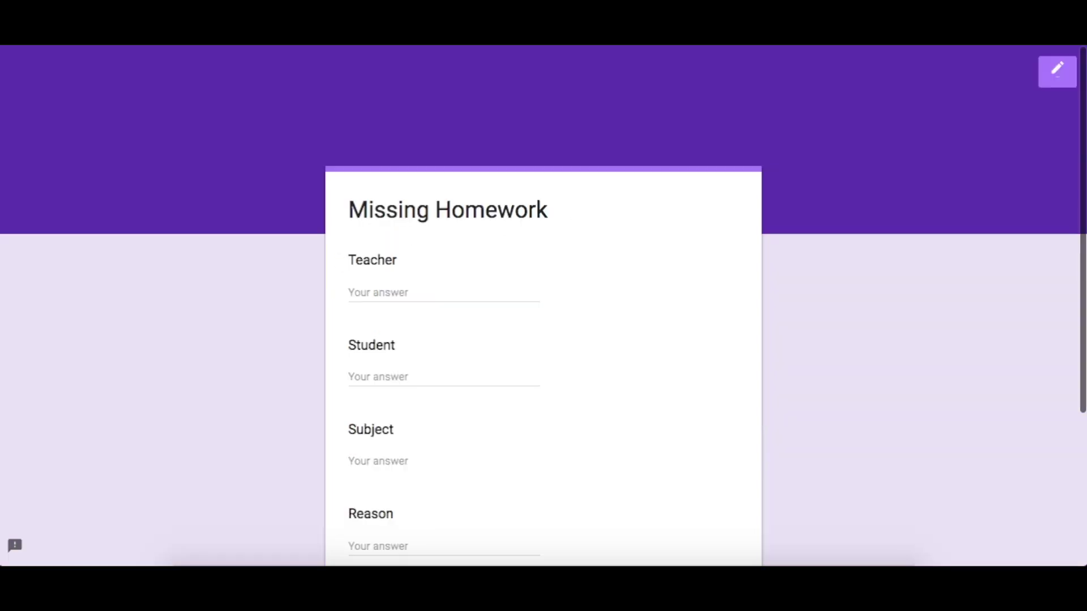
Scroll through the Missing Homework example form
scroll(267, 174, down, 1)
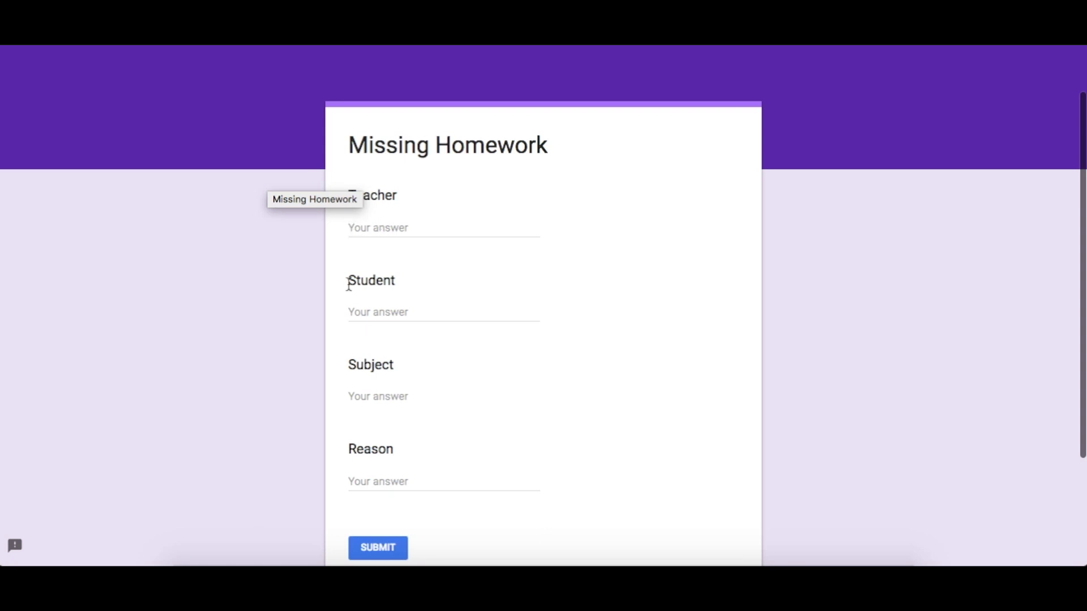
scroll(347, 282, down, 1)
scroll(365, 292, down, 1)
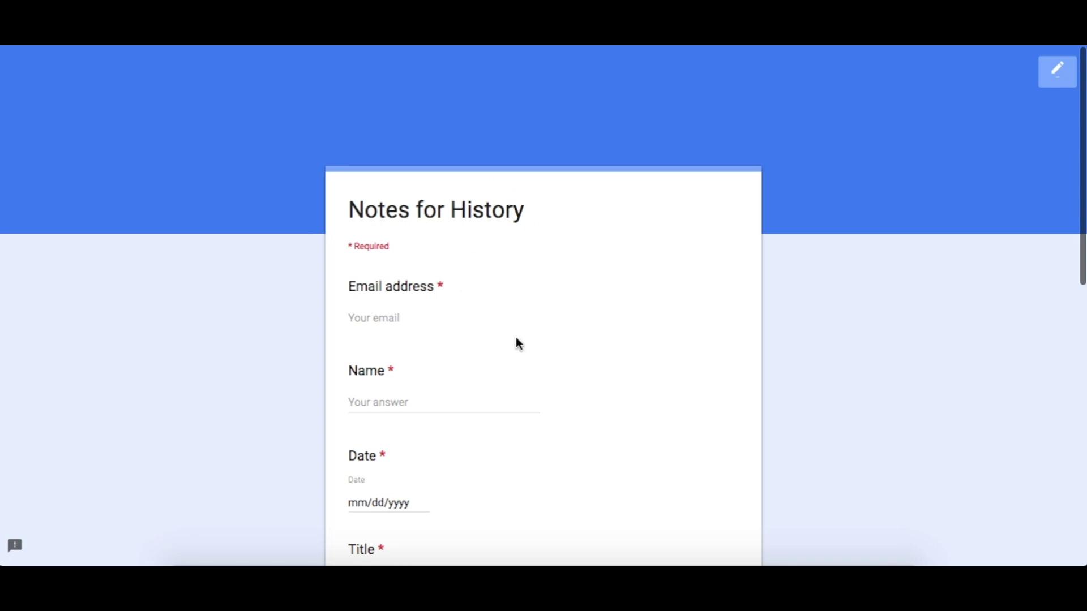
Review the Notes for History questions: Email address, Name, Date and Title
scroll(276, 263, down, 1)
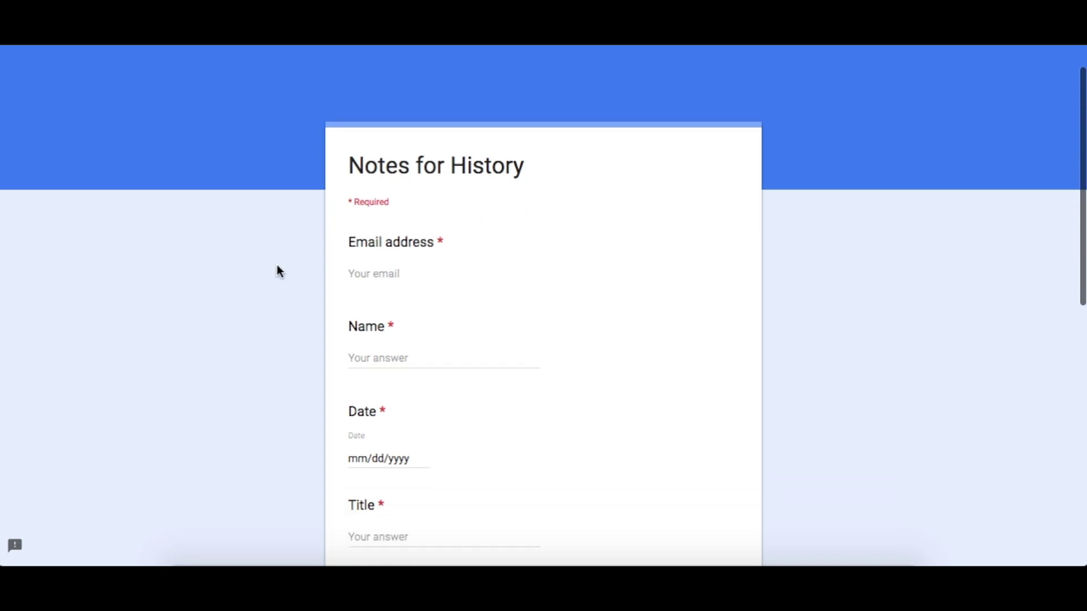
scroll(461, 259, down, 3)
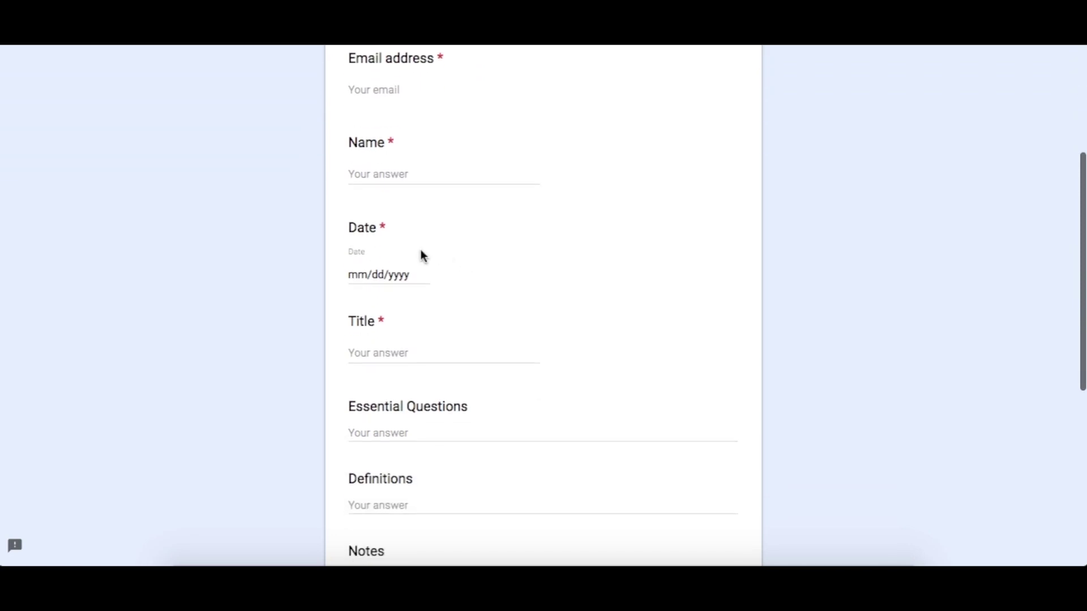
scroll(445, 211, down, 3)
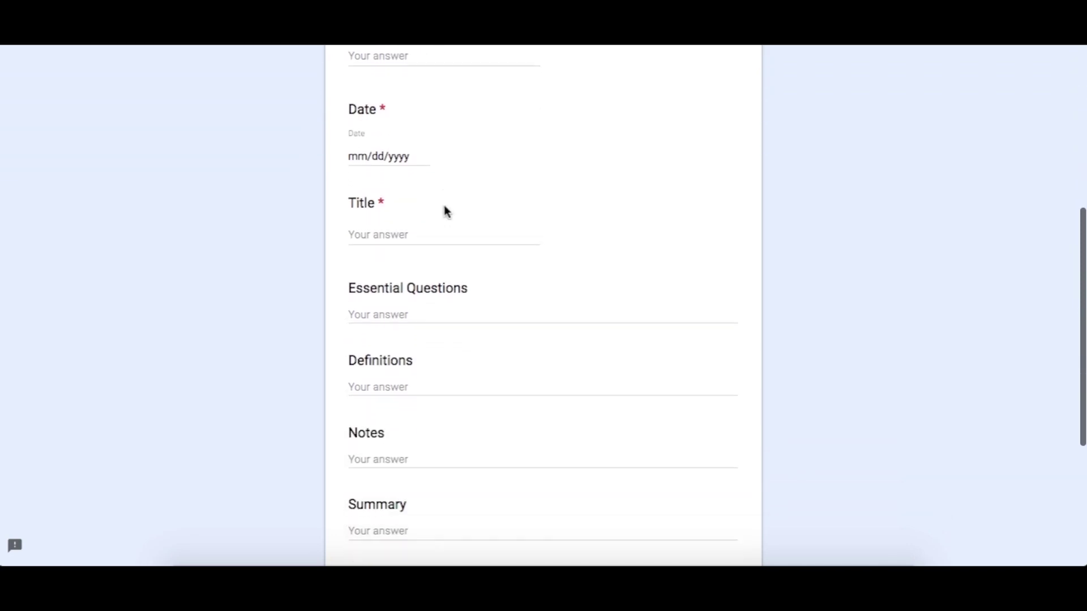
scroll(403, 247, down, 2)
scroll(403, 247, up, 8)
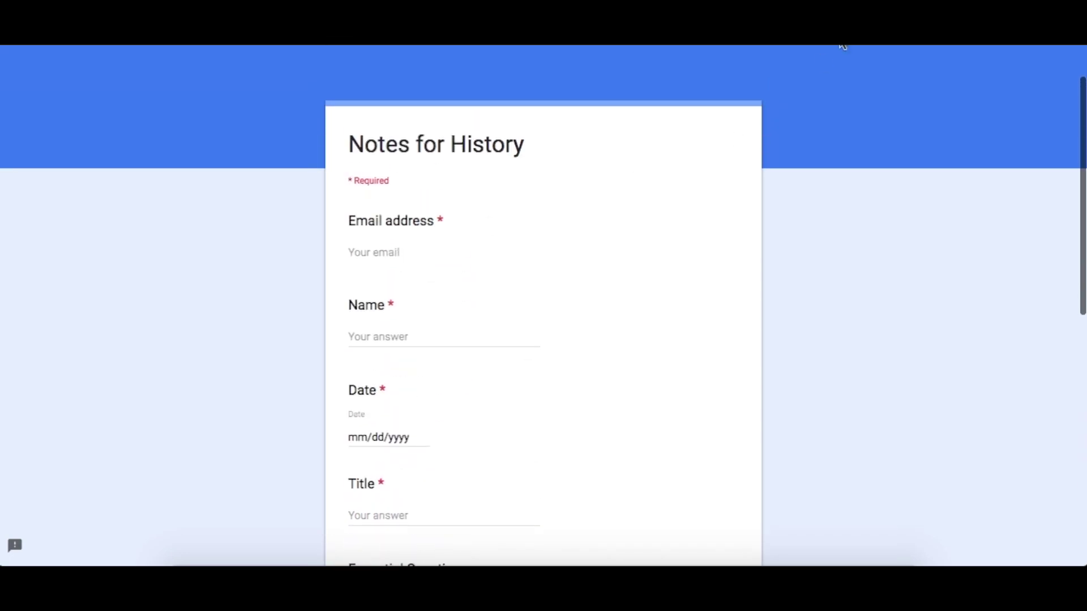
scroll(461, 176, down, 7)
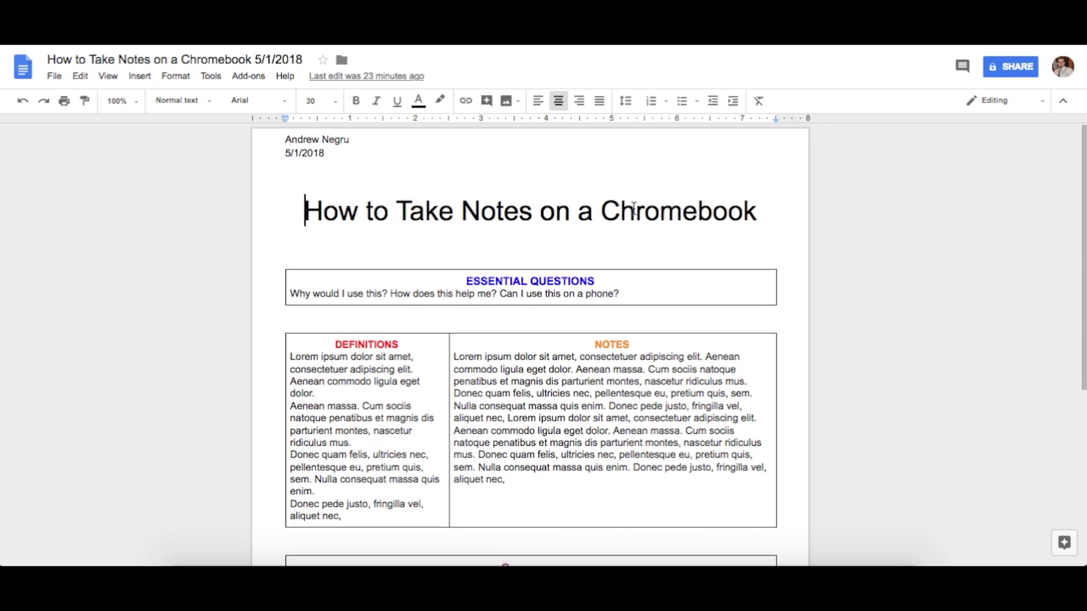
Read through the Chromebook notes document's Essential Questions, Definitions and Notes sections
scroll(509, 202, down, 1)
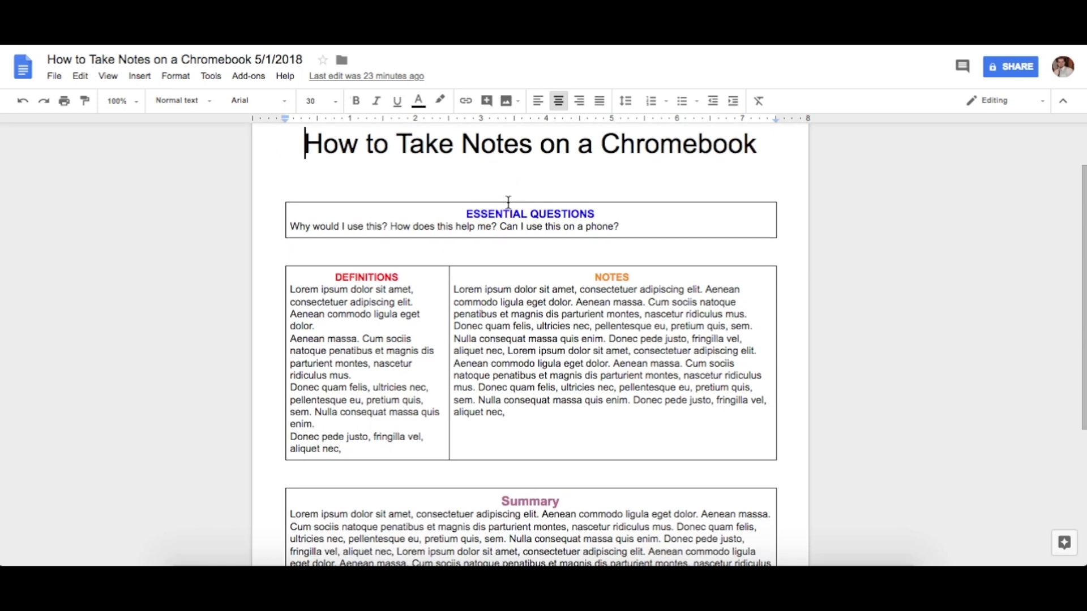
scroll(508, 202, down, 1)
scroll(508, 202, down, 2)
scroll(489, 270, up, 4)
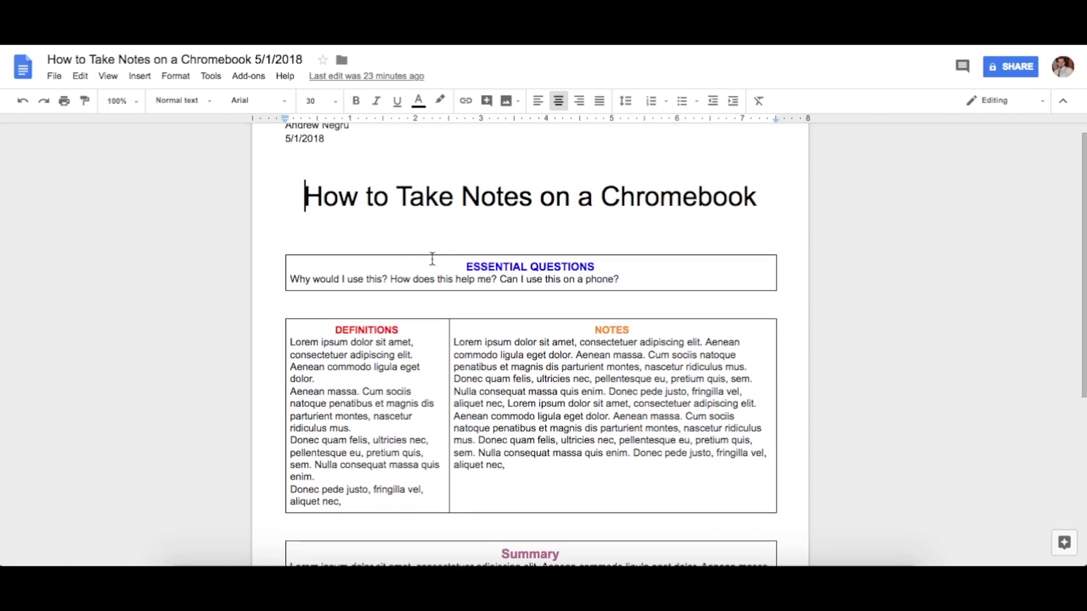
scroll(427, 258, down, 3)
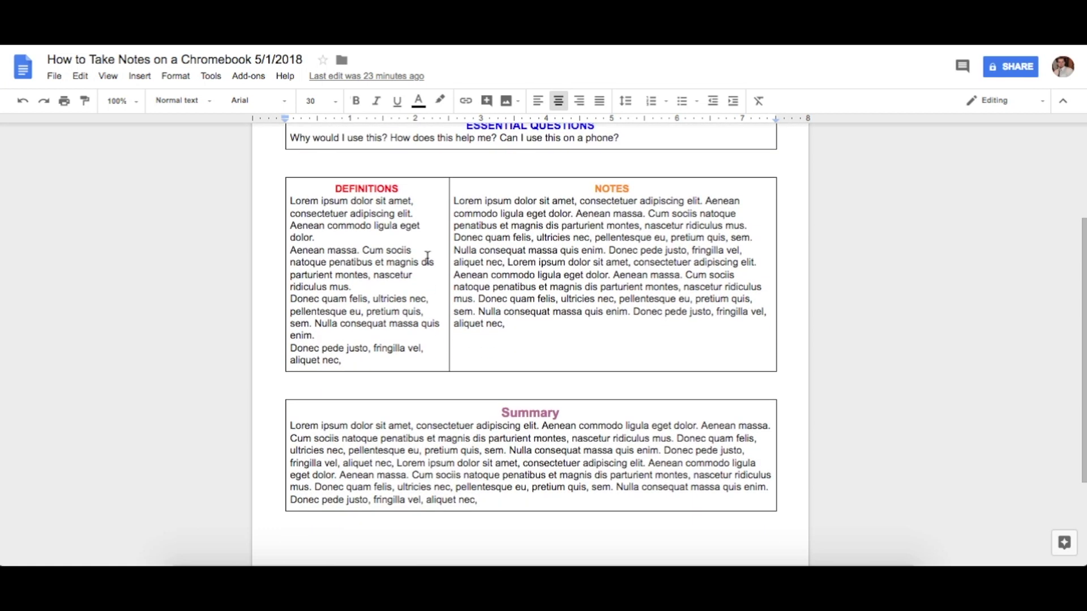
scroll(538, 273, down, 3)
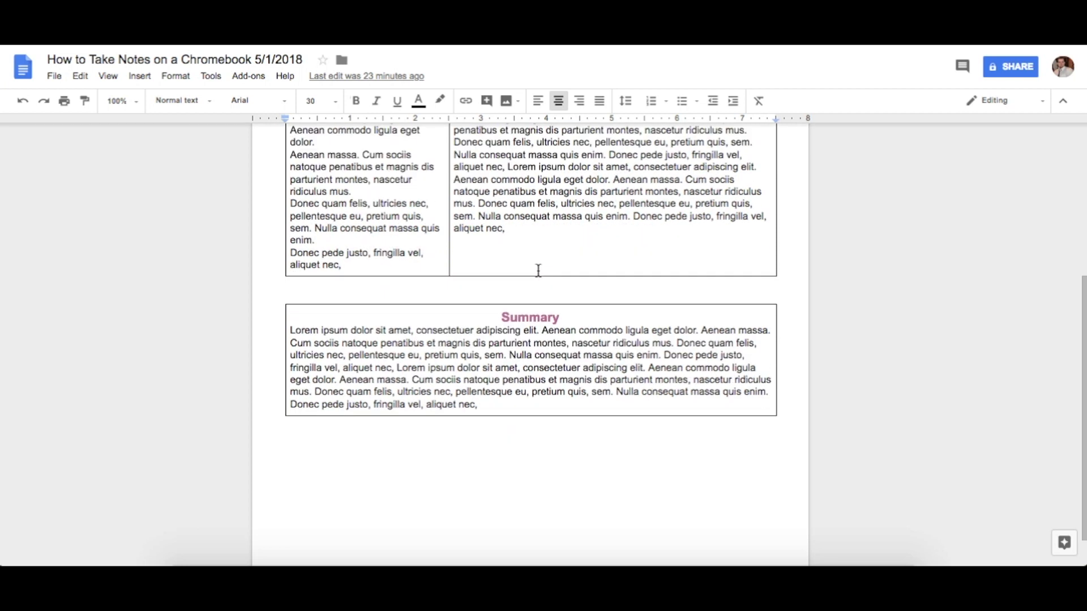
scroll(537, 270, up, 5)
scroll(537, 270, down, 1)
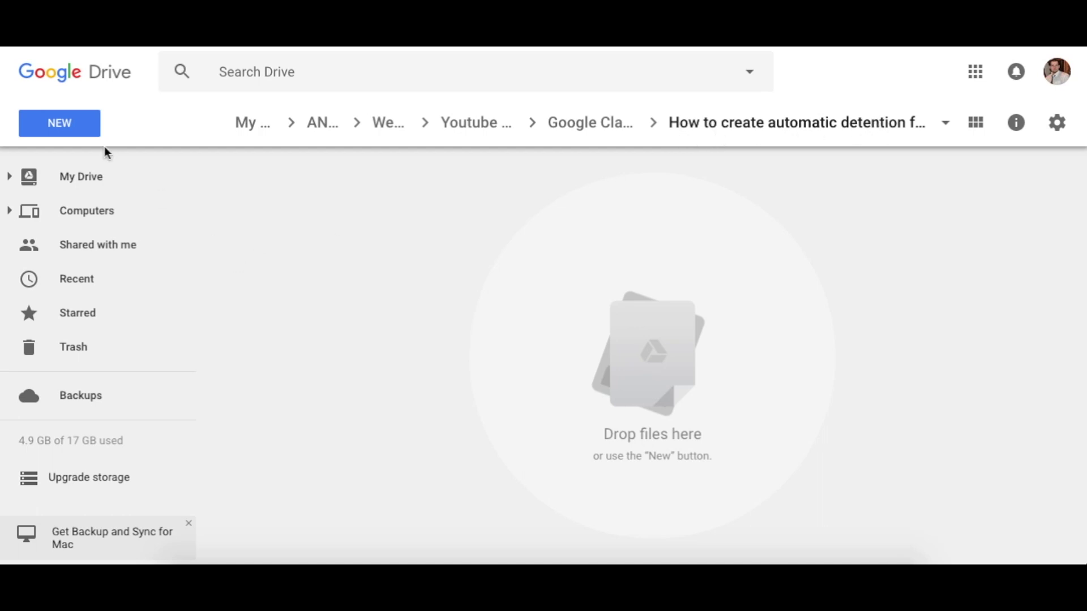
Create a blank Google Form in the detention form folder via NEW > More
click(62, 122)
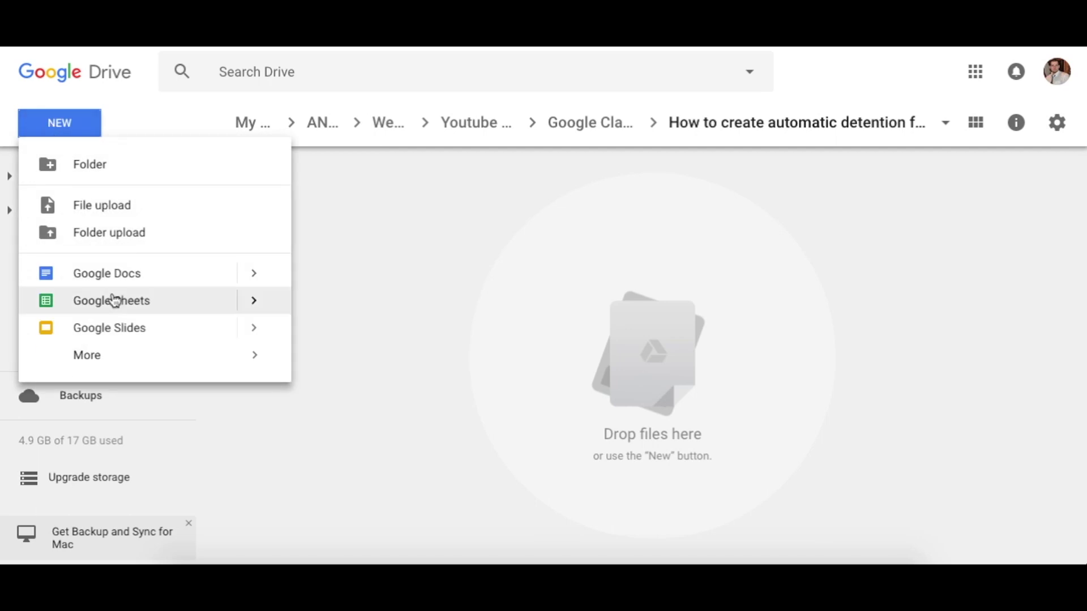
mouse_move(180, 369)
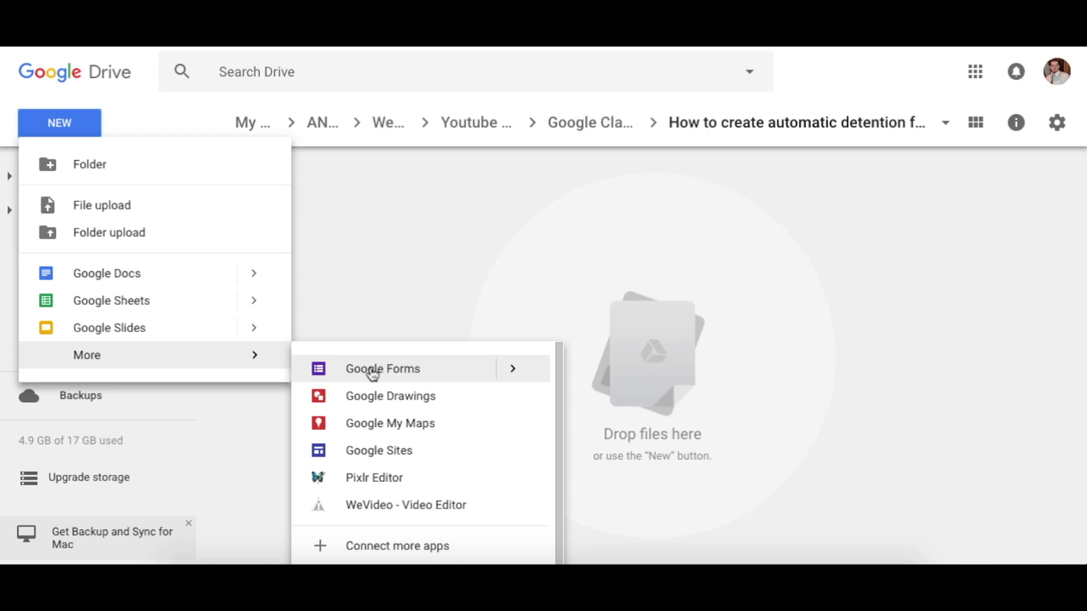
click(374, 371)
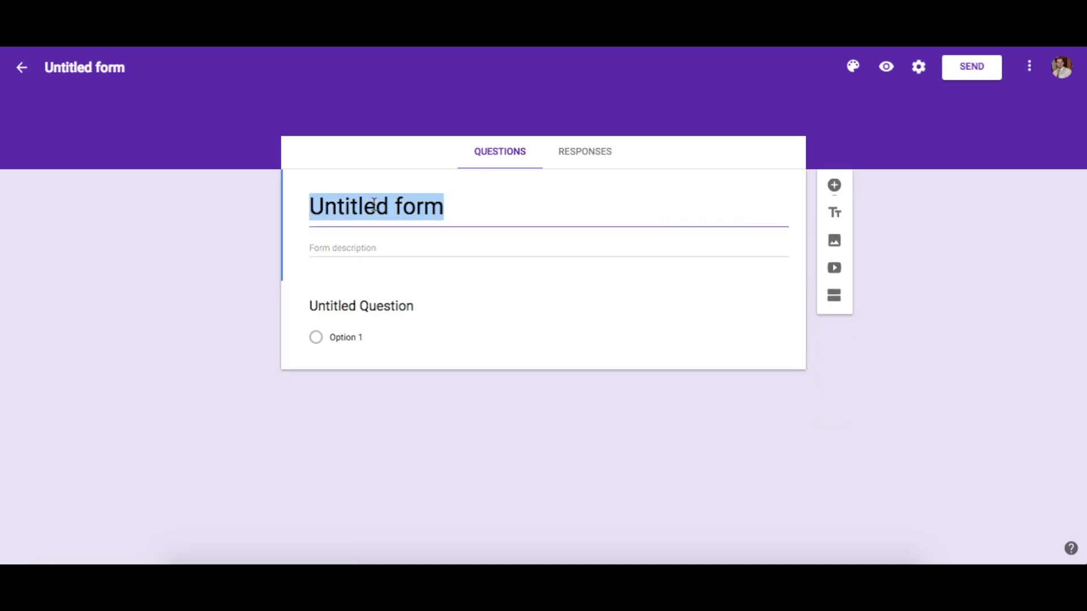
Preview the blank form, then switch its theme colour to indigo
click(885, 66)
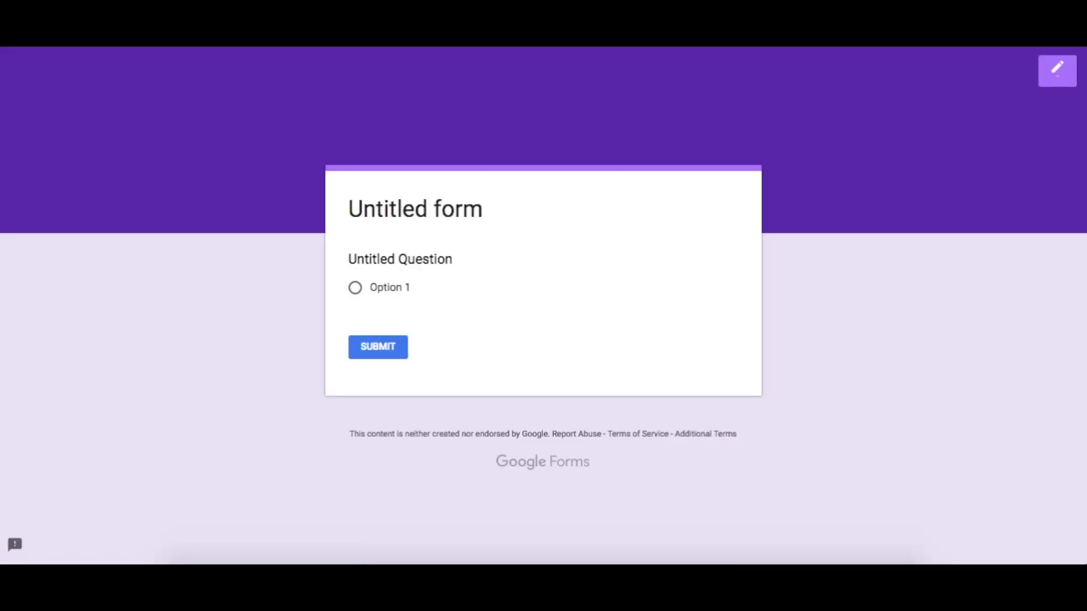
key(ctrl+w)
click(854, 67)
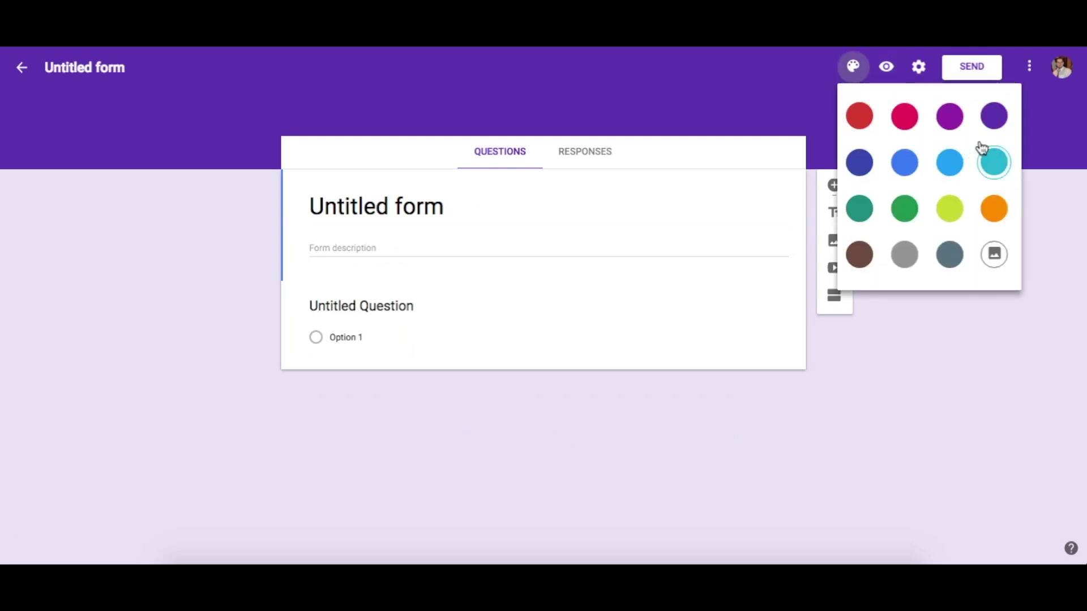
click(858, 164)
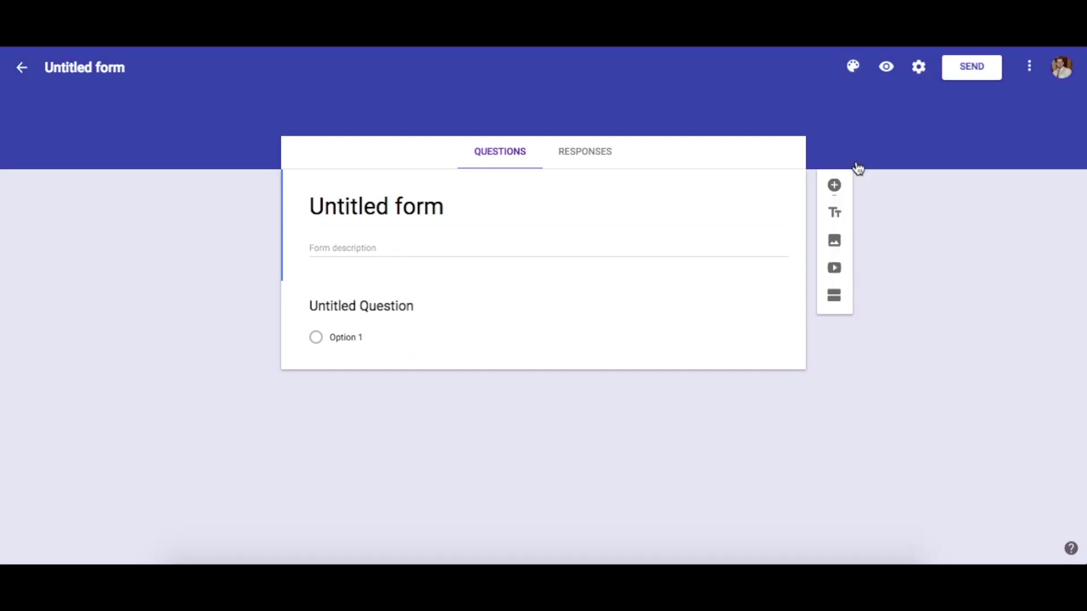
Title the form 'Automatic Detention Form'
click(368, 206)
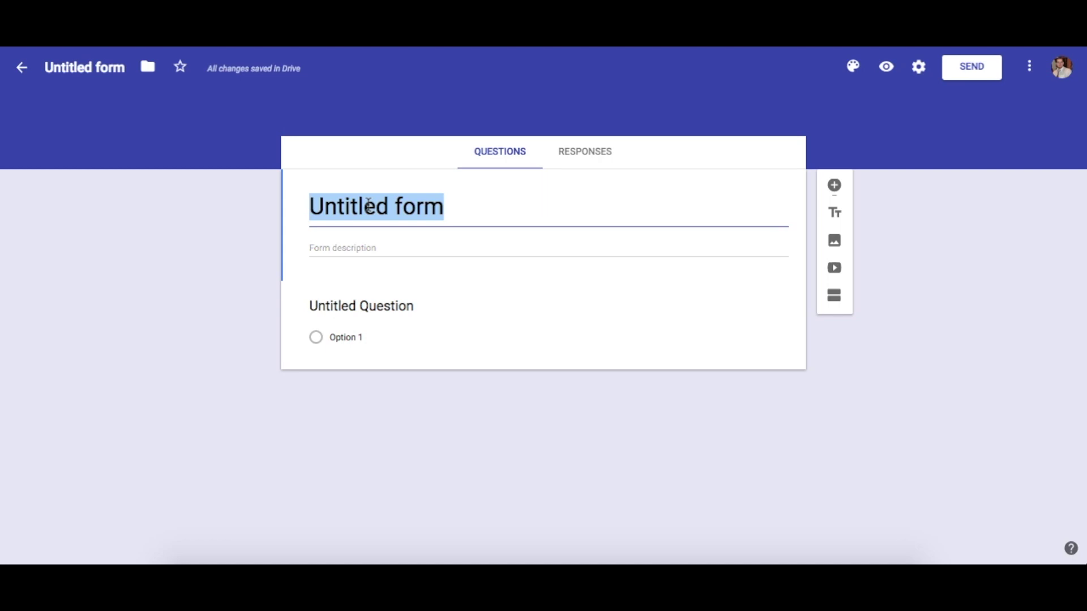
text(Autom)
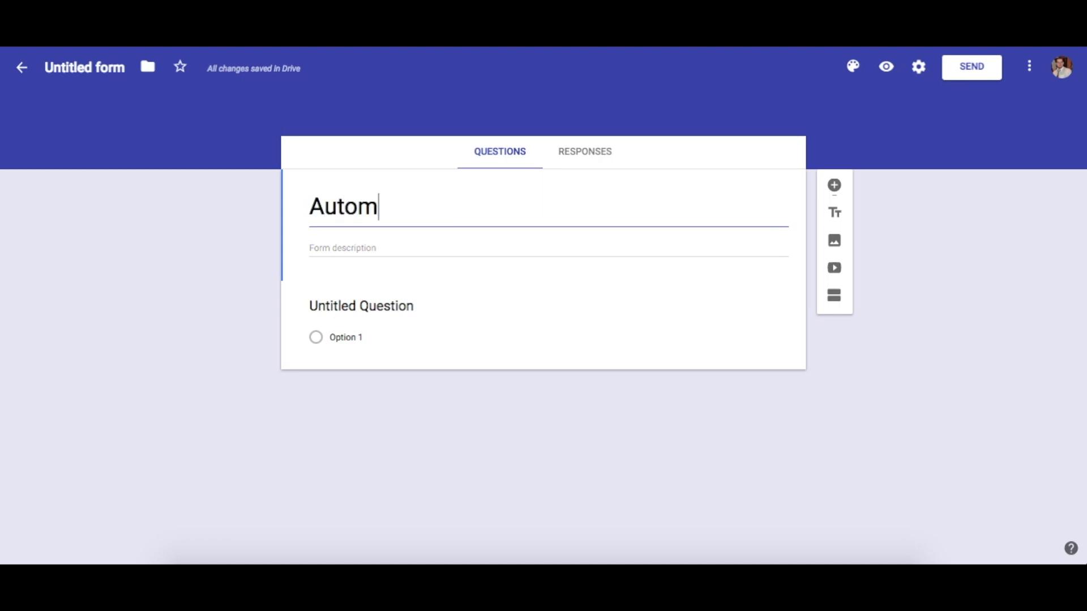
text(atic De)
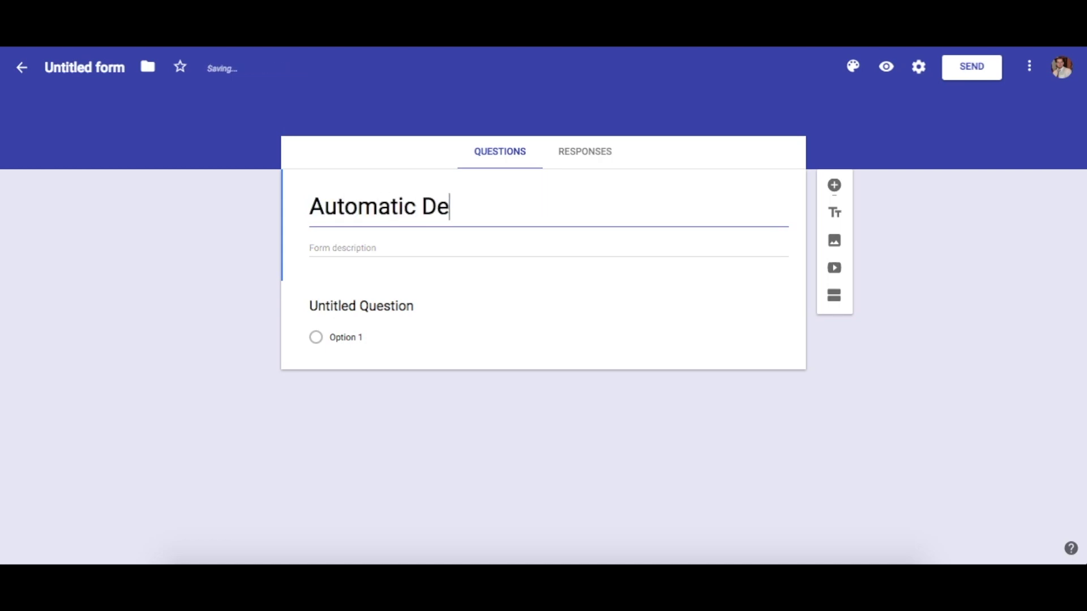
text(tention Form)
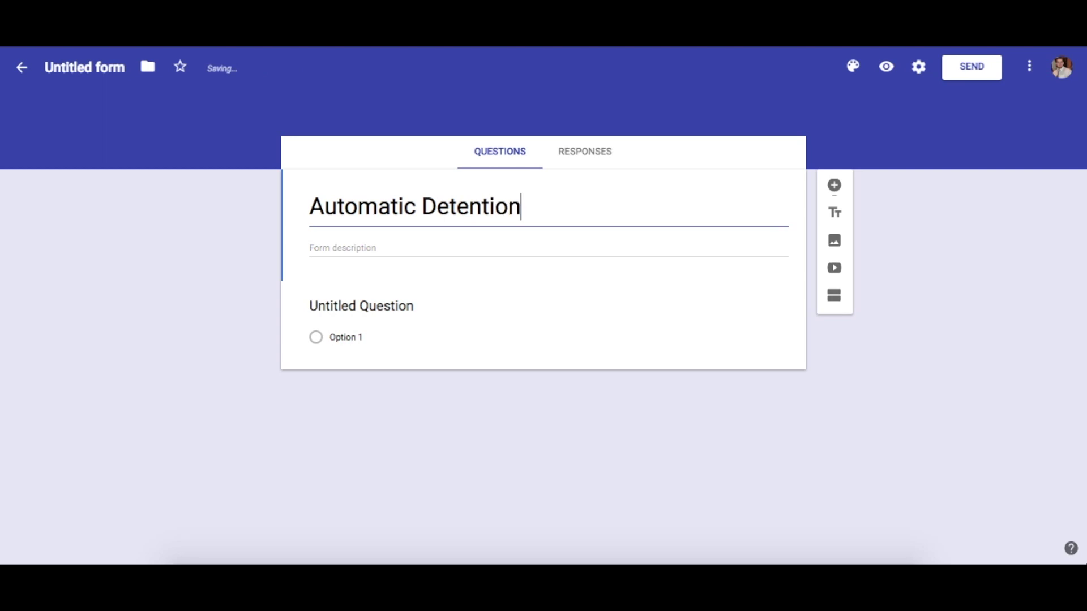
click(329, 306)
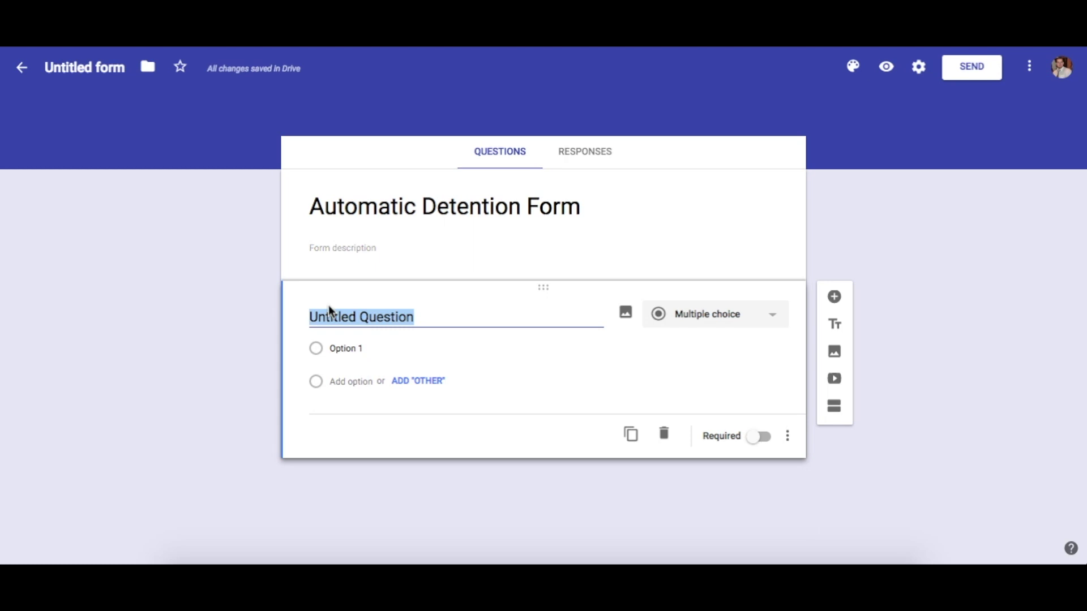
Make the first question a 'Teacher Name' dropdown with the teacher's name as its option
text(Teacher )
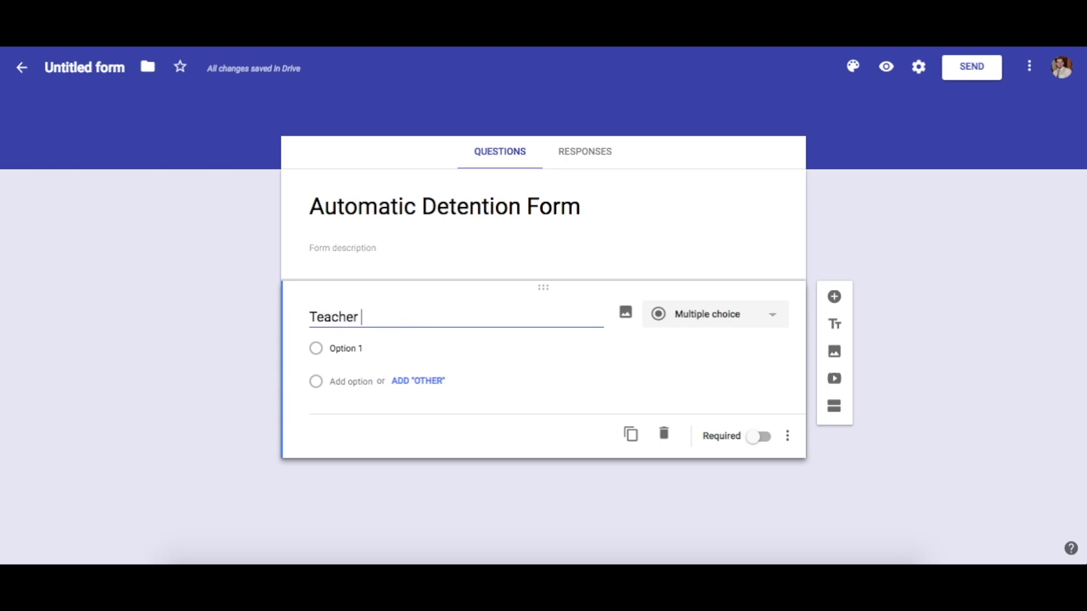
text(Name)
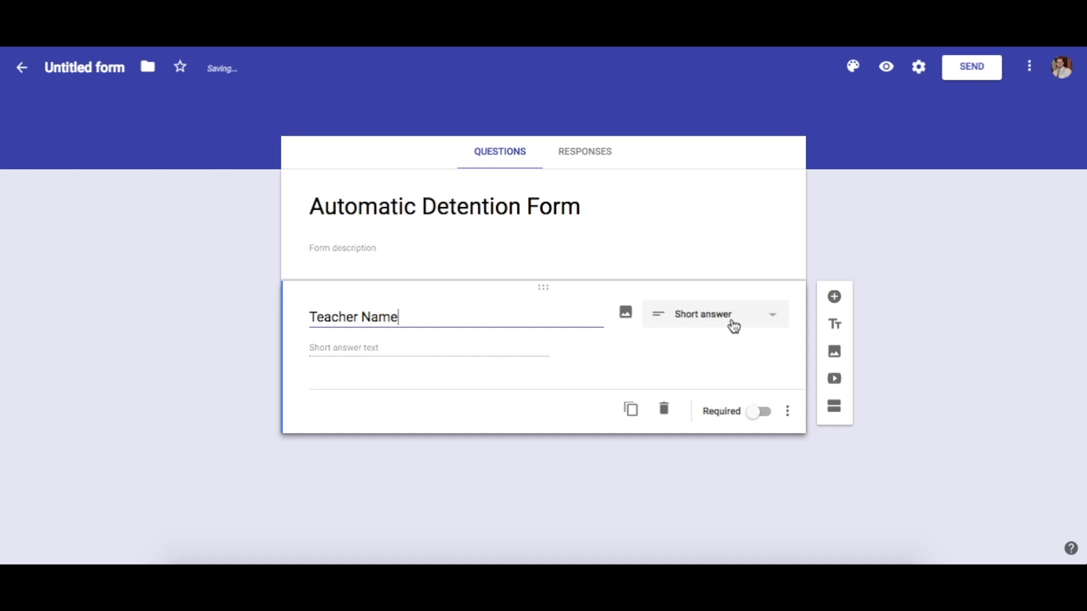
click(733, 324)
click(724, 325)
click(338, 350)
text(Mr. Negru)
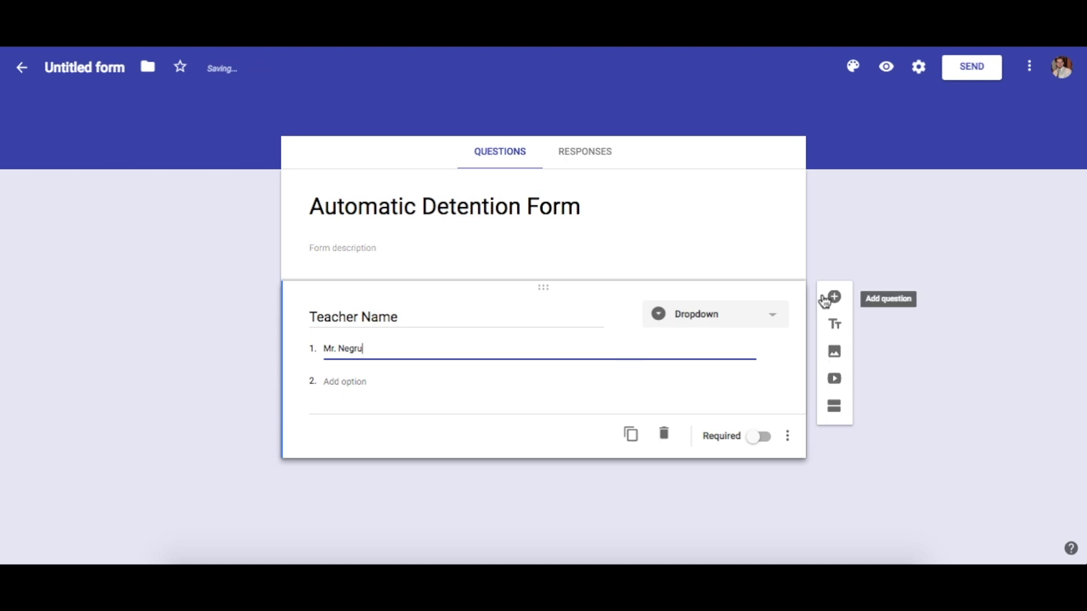
Add a Date question titled 'Todays Date'
click(835, 296)
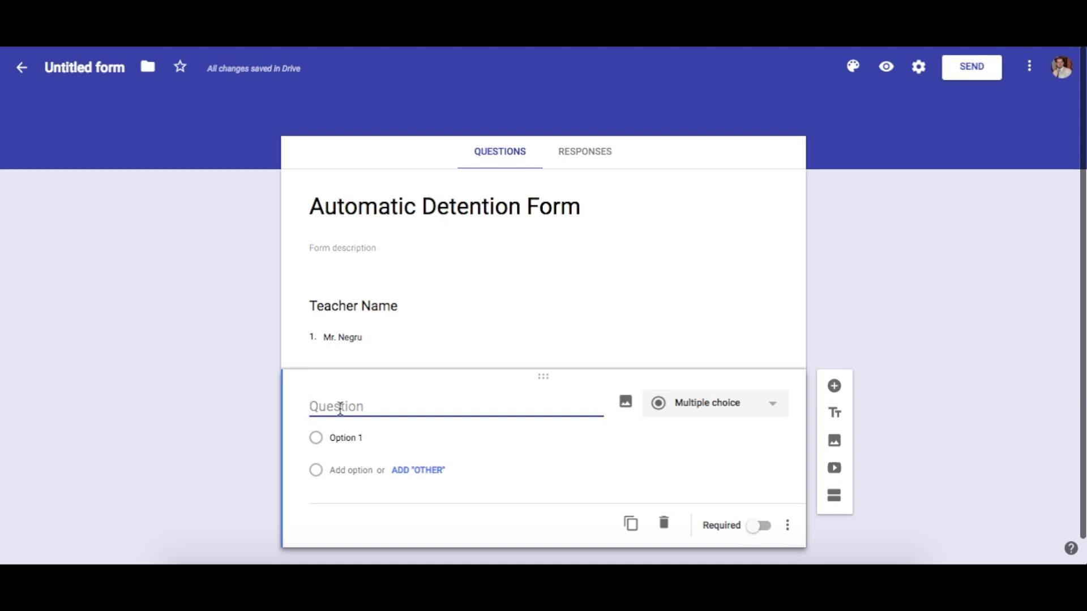
click(762, 408)
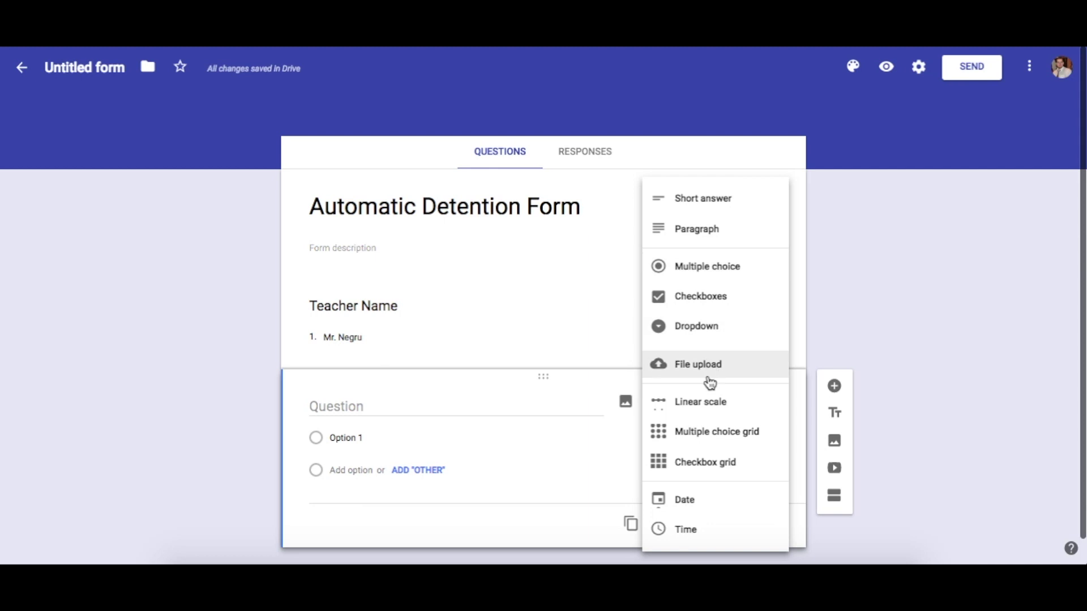
click(693, 502)
click(350, 403)
text(Today)
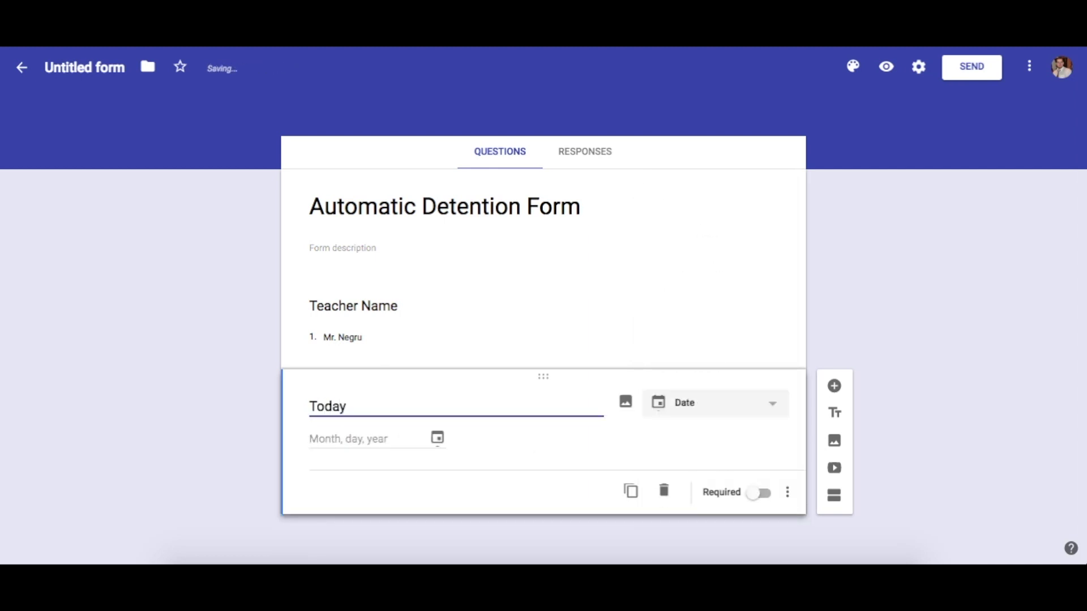
text(s Date)
click(834, 390)
Make 'Student Names' a dropdown with a student's name, 'Student Number' and 'Student Number 3'
text(St)
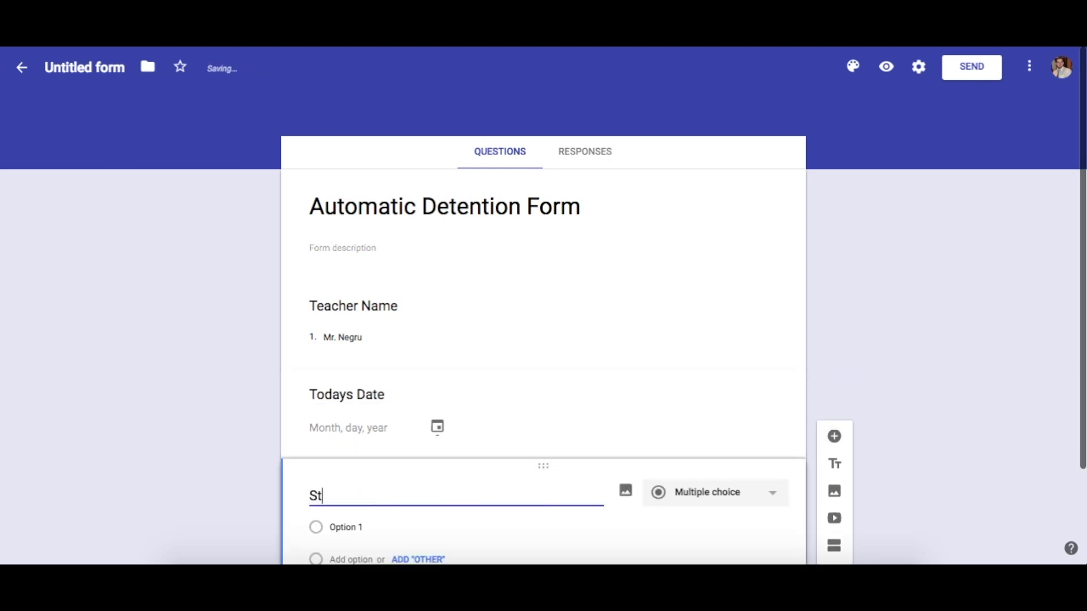
text(udent Names)
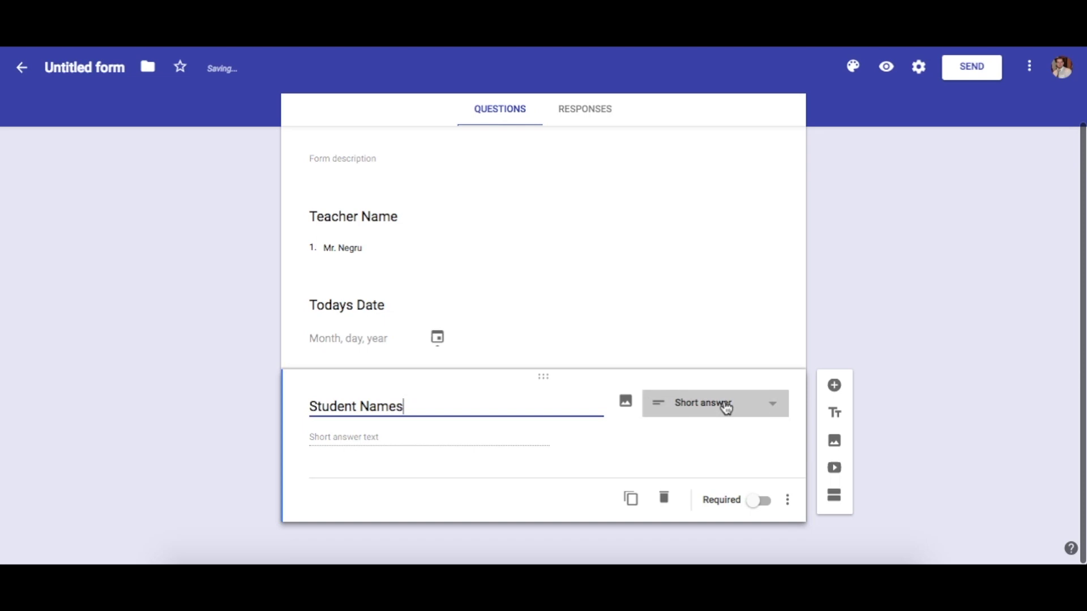
click(723, 408)
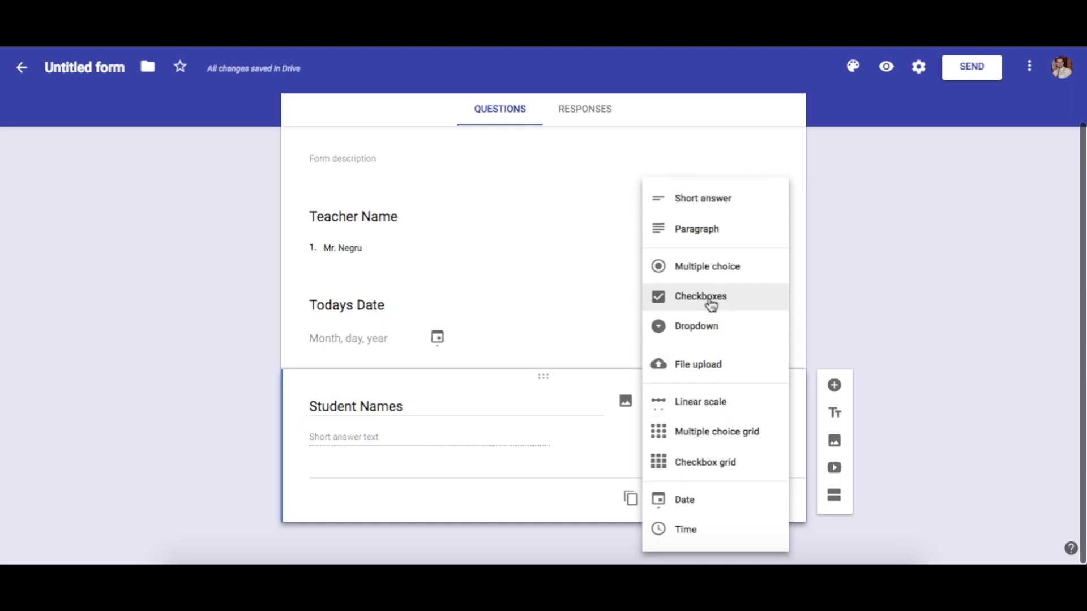
click(703, 328)
click(350, 436)
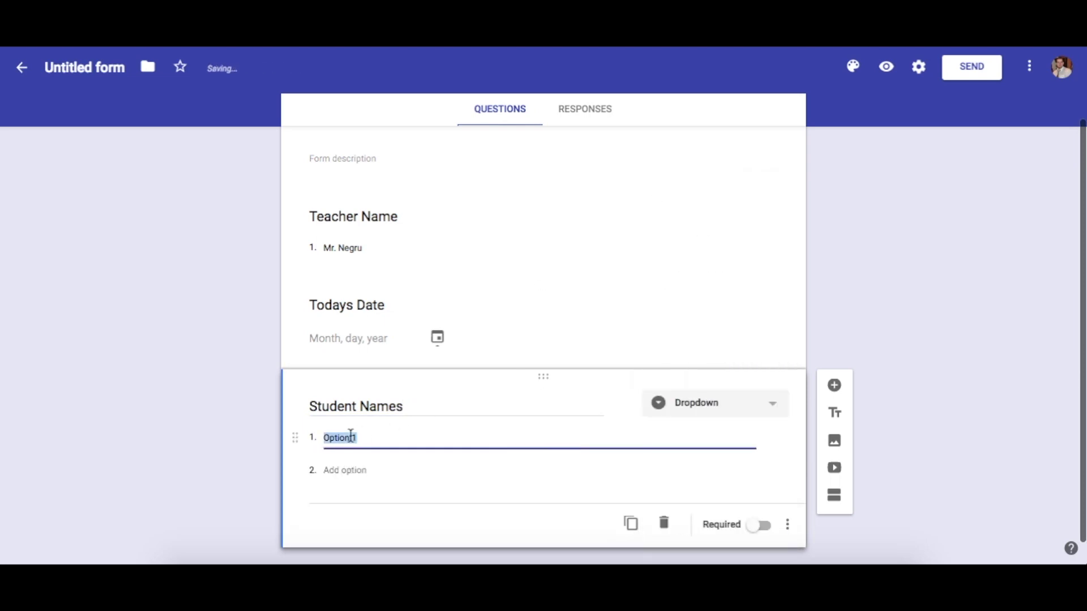
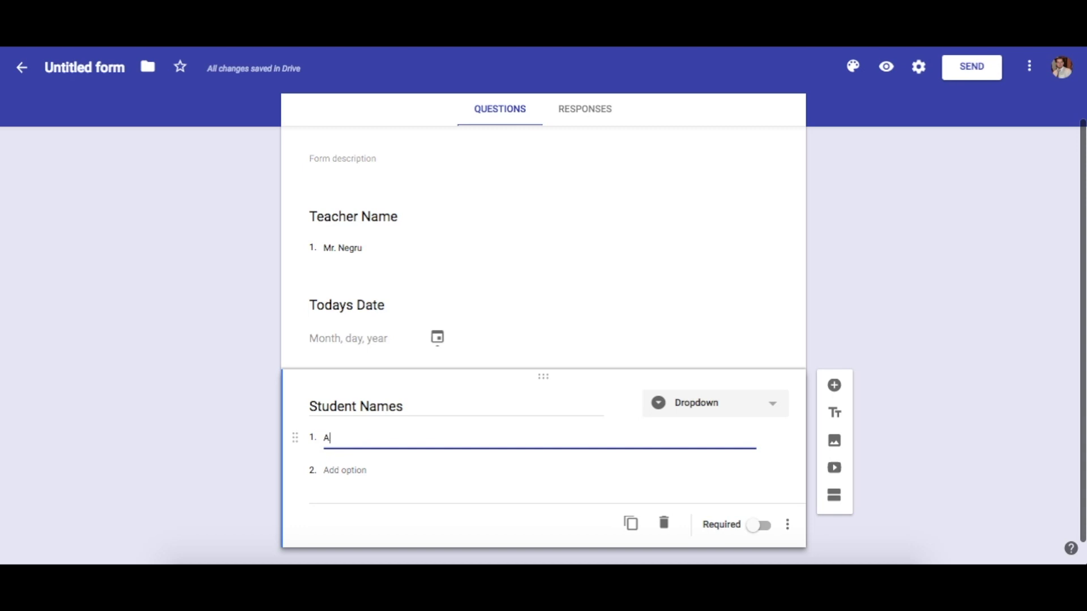
click(344, 470)
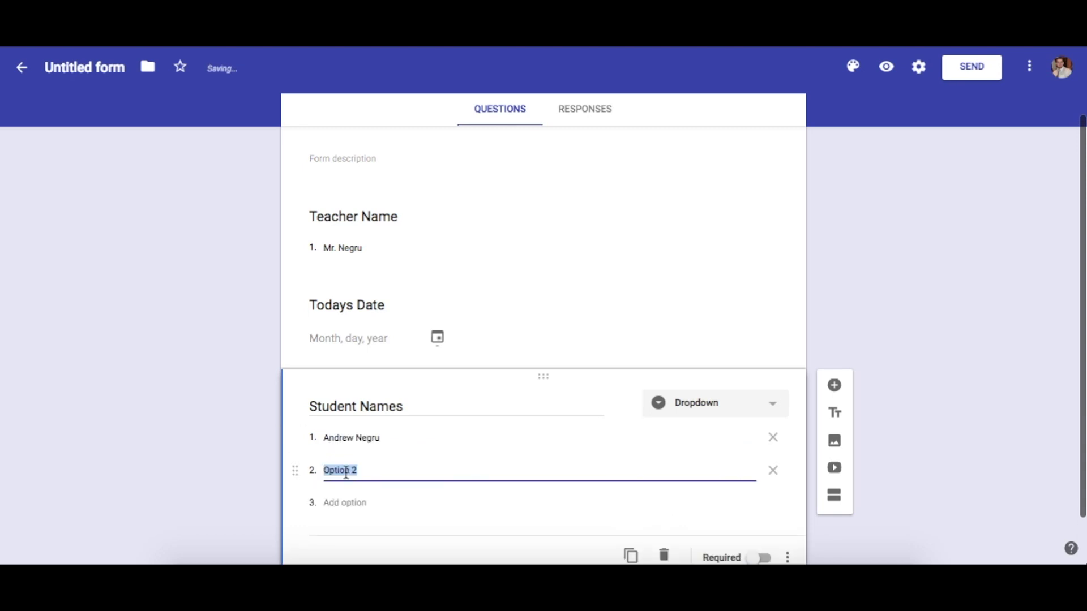
text(Student Number)
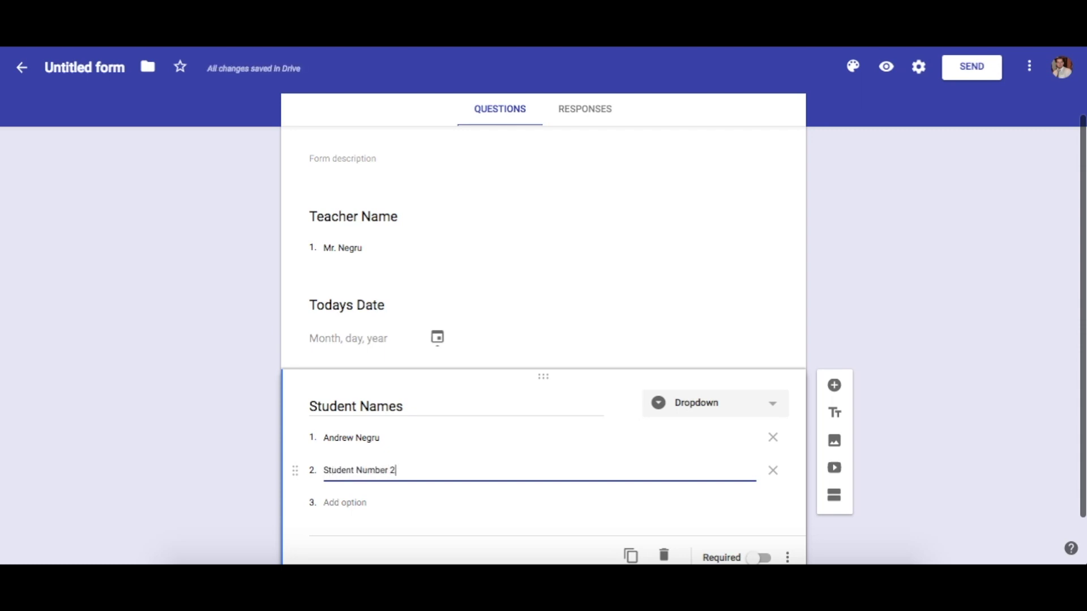
key(Return)
text(Student)
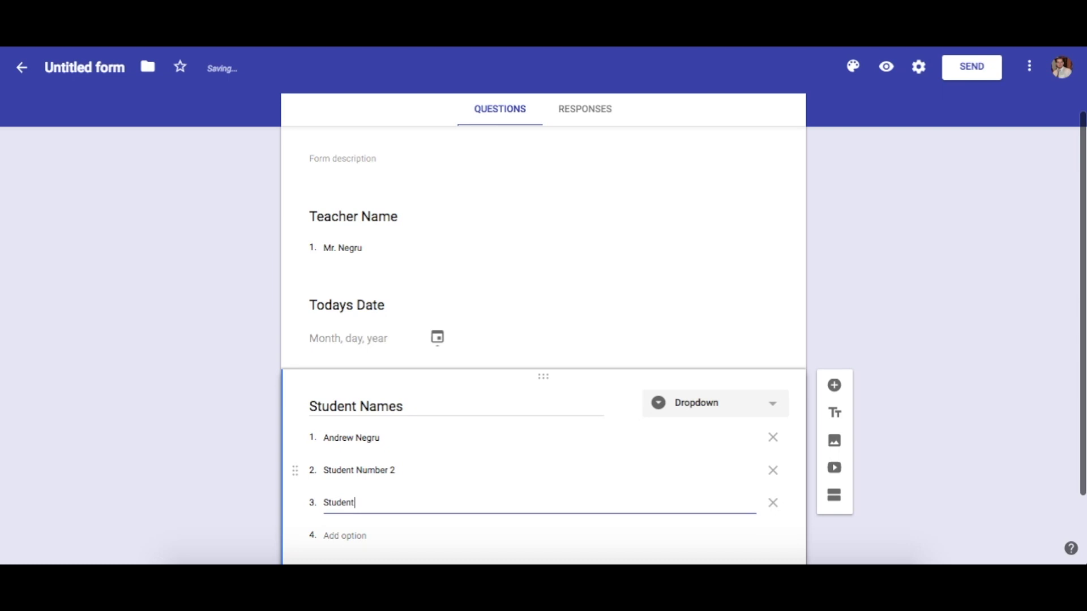
text( Number 3)
scroll(214, 417, down, 2)
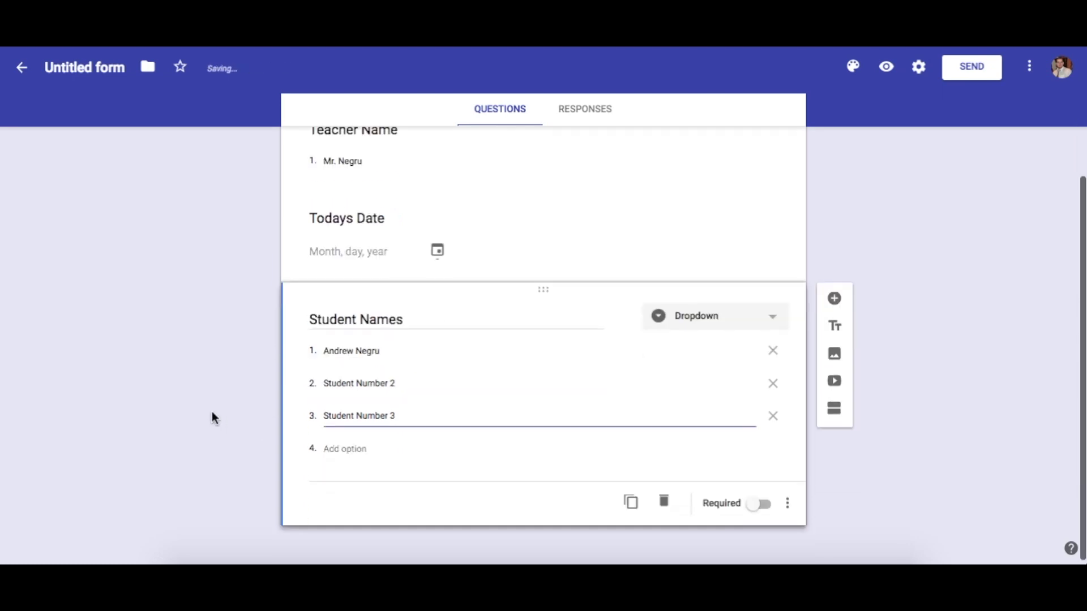
Add a 'Date of Infraction' date question and a 'Reason' paragraph question
click(835, 298)
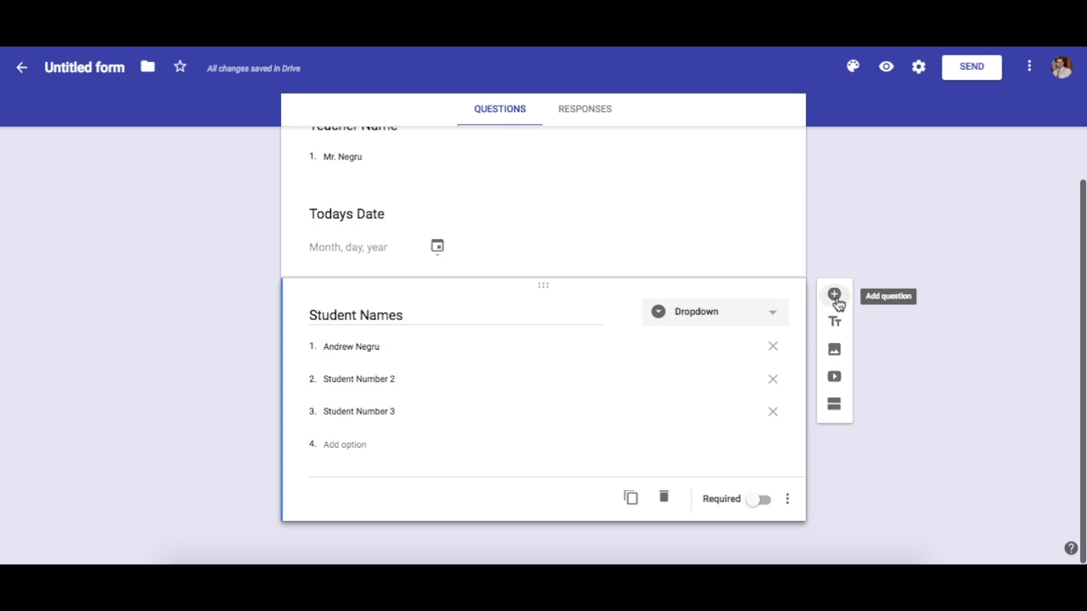
text(Date of Infraction)
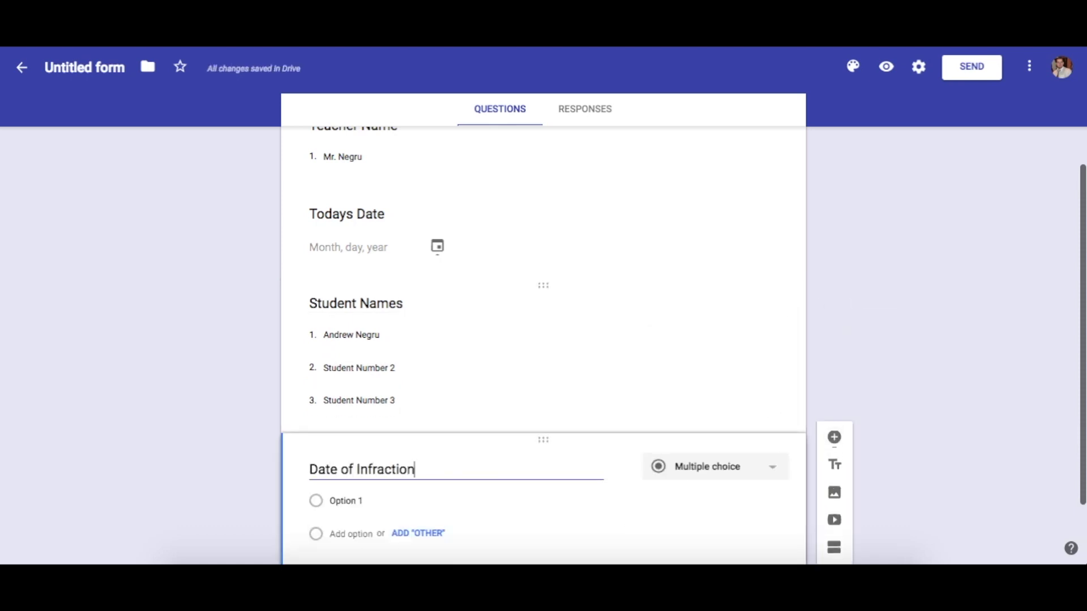
scroll(718, 359, down, 1)
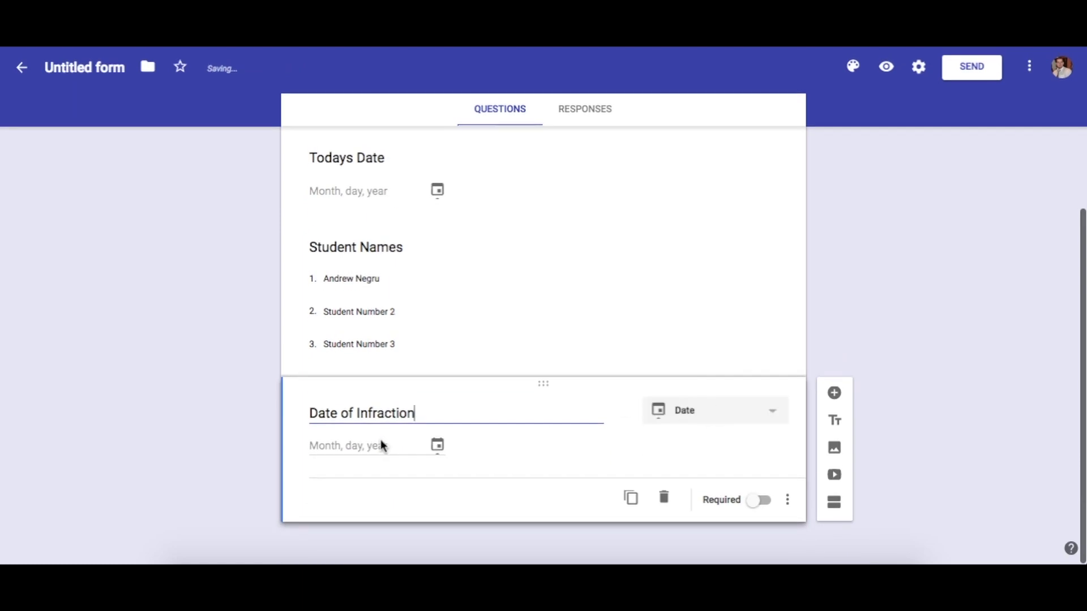
click(835, 394)
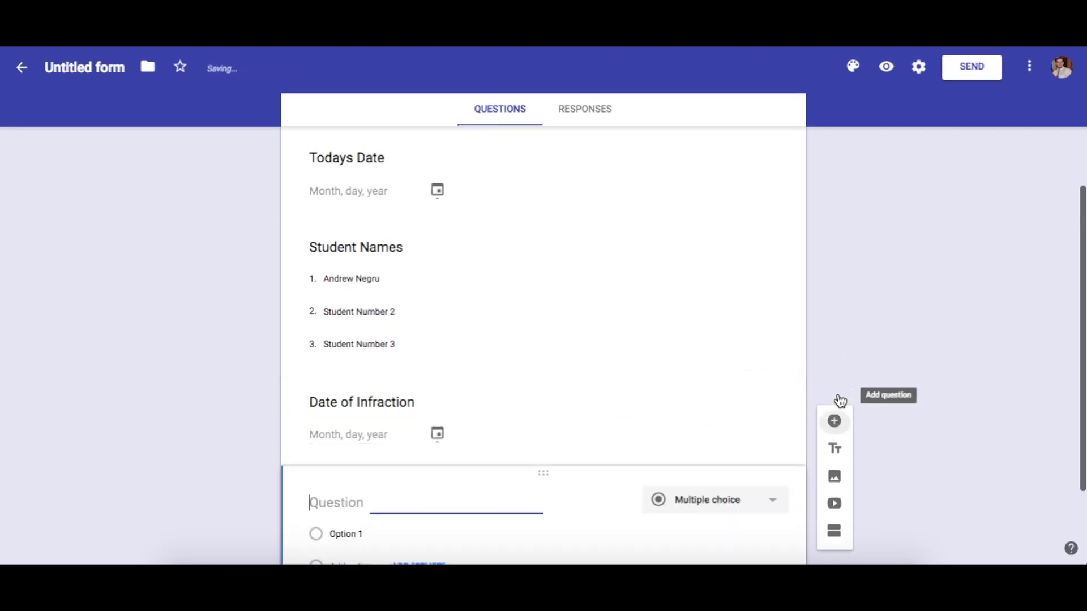
text(Reason)
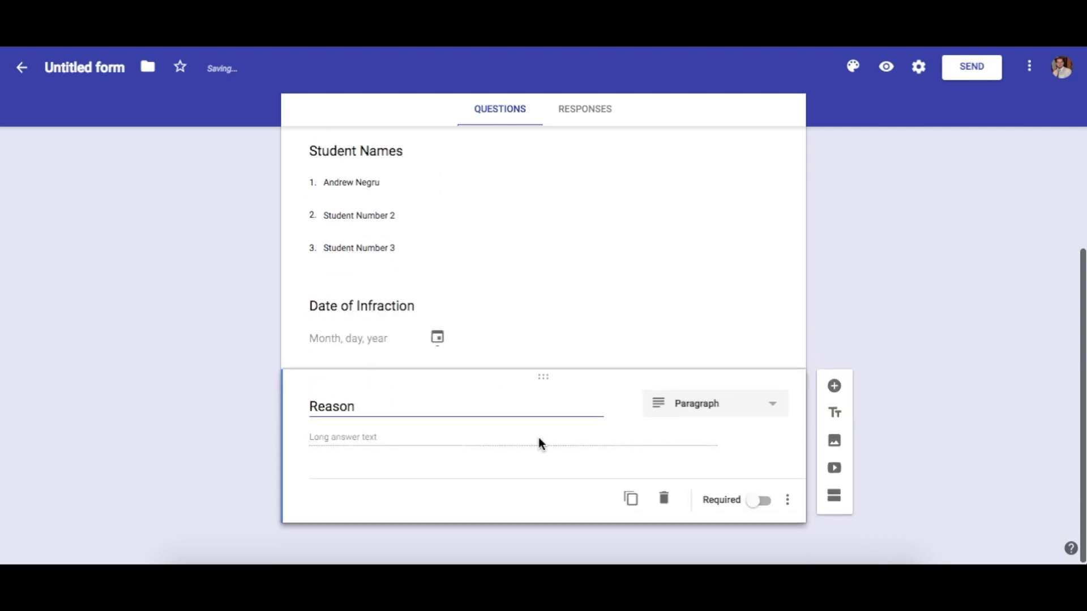
scroll(539, 443, up, 5)
Turn on Required for Teacher Name, Todays Date, Student Names, Date of Infraction and Reason
click(527, 315)
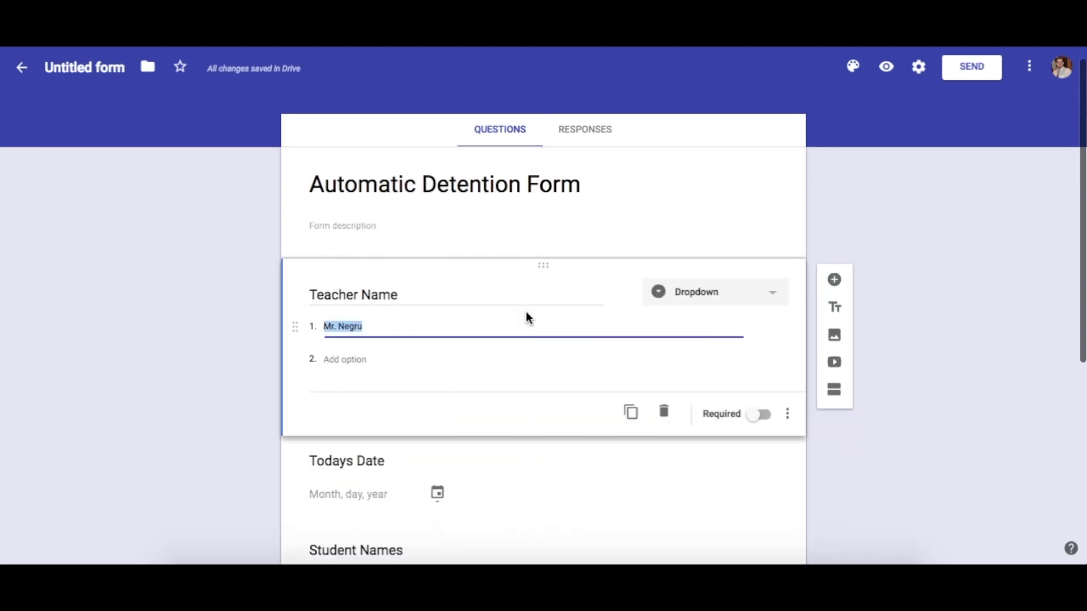
click(758, 415)
scroll(681, 357, down, 3)
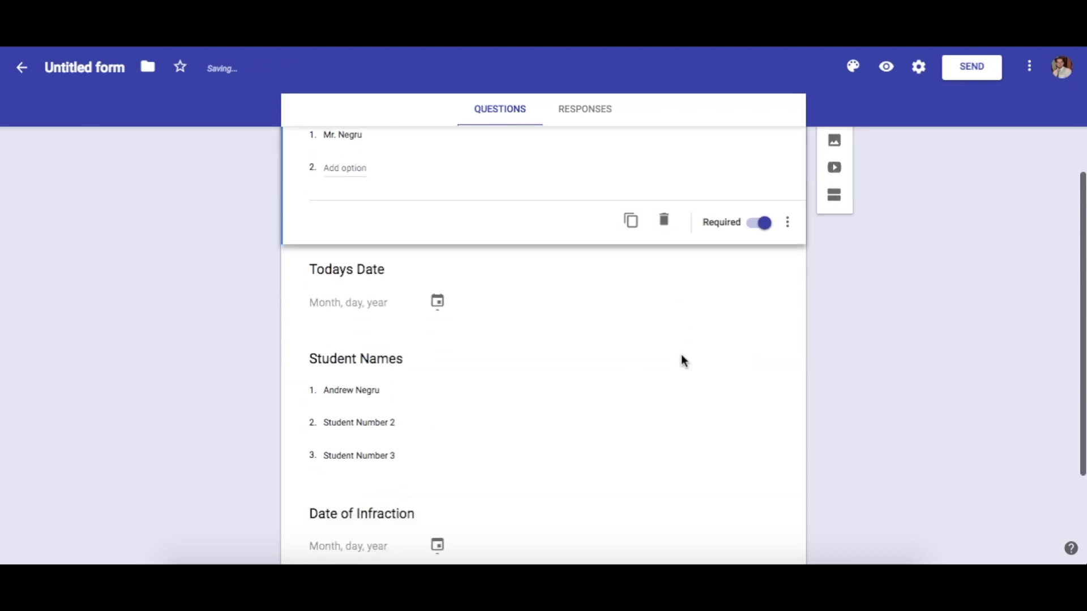
click(702, 296)
click(757, 274)
scroll(678, 322, down, 1)
scroll(679, 327, down, 1)
click(730, 333)
click(756, 371)
scroll(673, 360, down, 1)
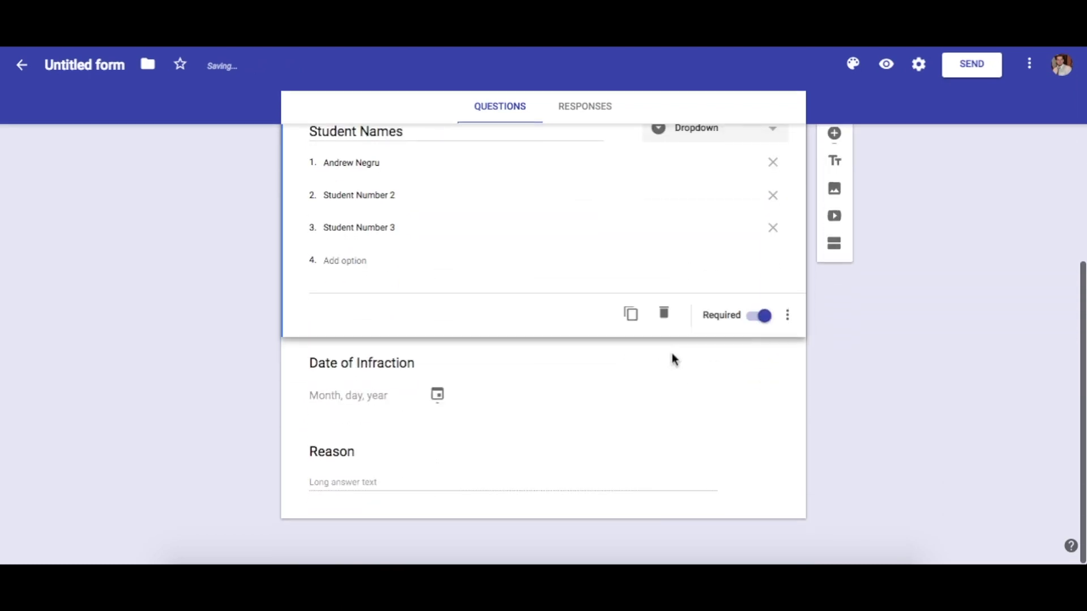
click(712, 389)
click(757, 408)
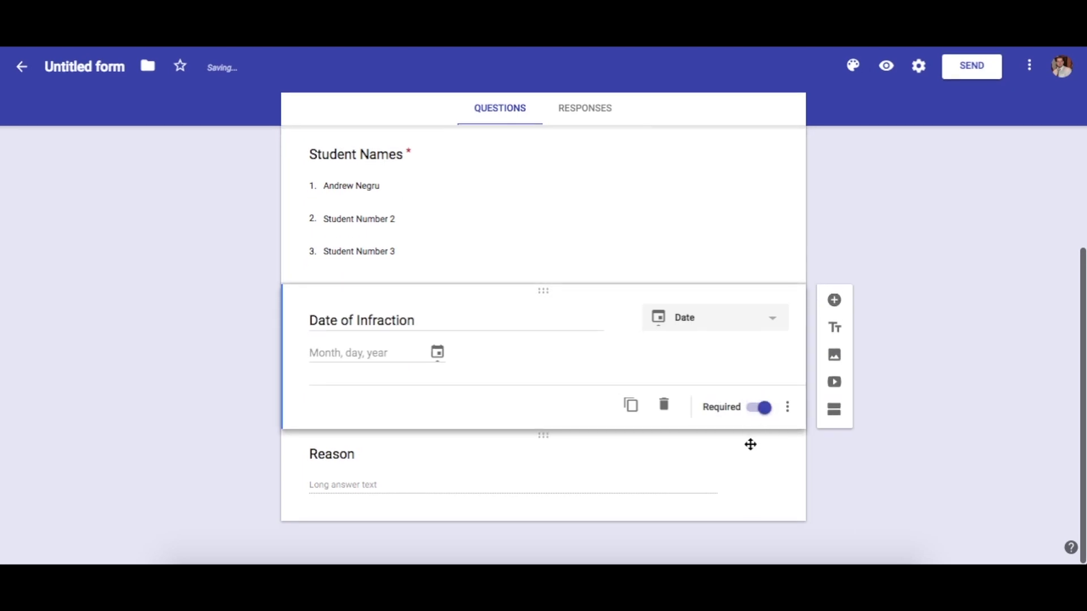
click(742, 502)
click(759, 521)
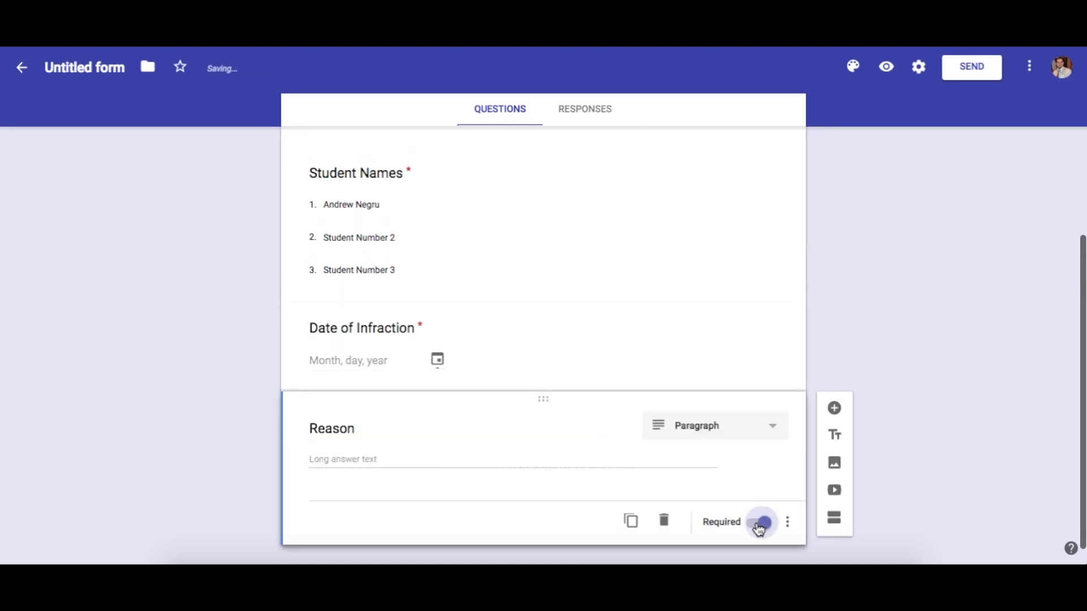
scroll(630, 385, up, 5)
Rename the form file to 'Automatic Detention Form'
click(83, 66)
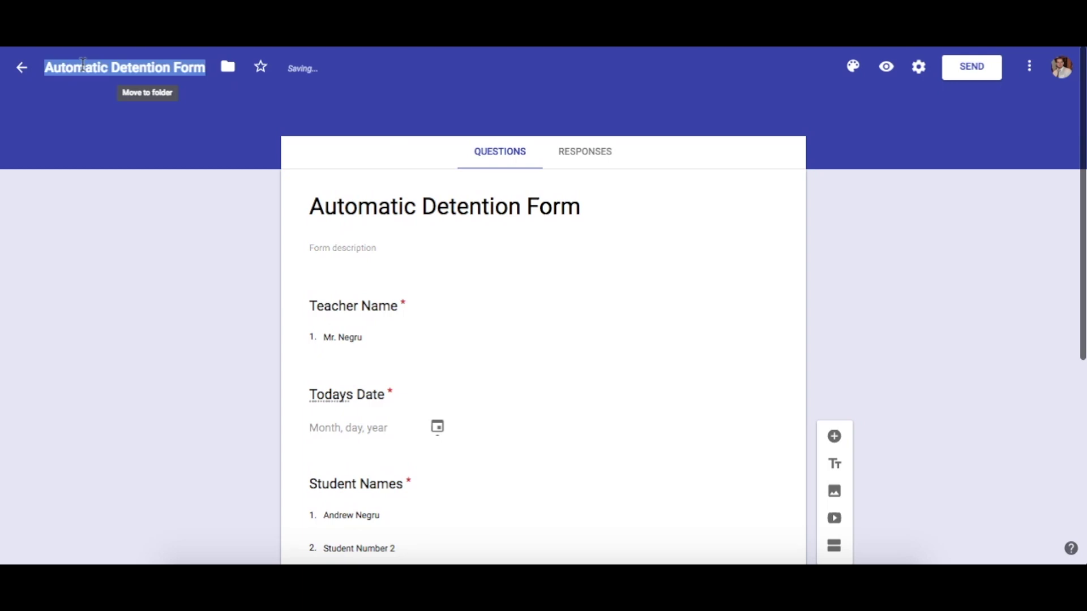
click(260, 310)
scroll(430, 321, down, 5)
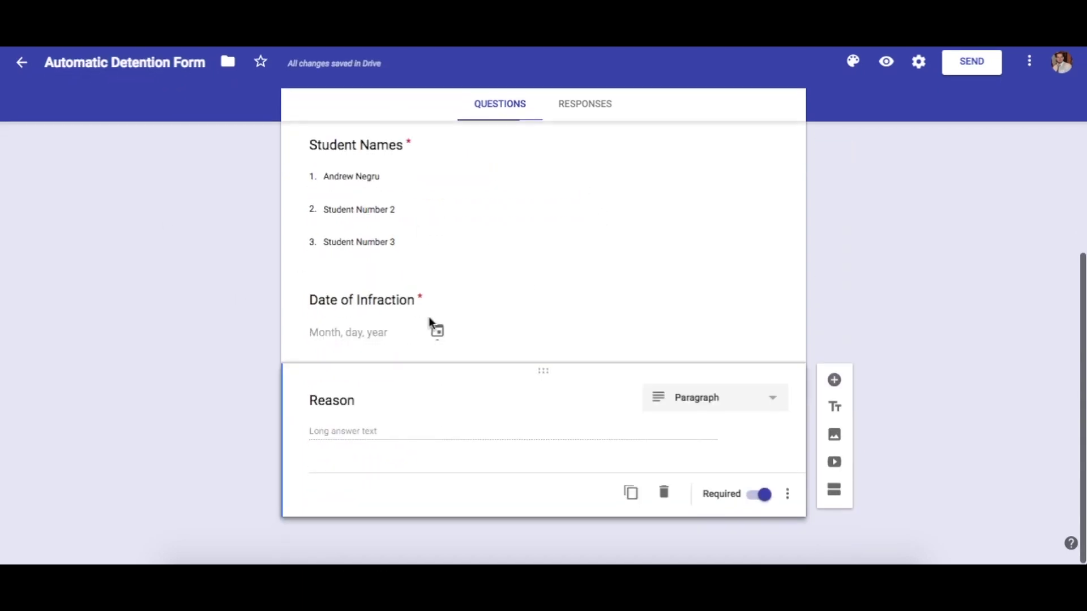
scroll(429, 321, up, 4)
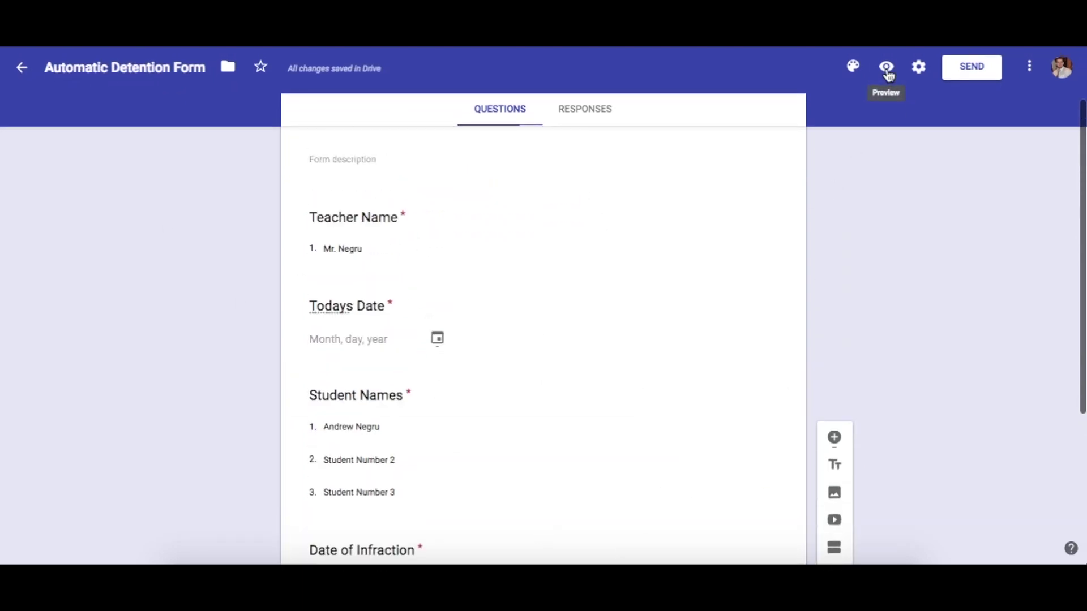
In the preview, pick the teacher, set Todays Date to 05/01/2018 and choose the first student
click(887, 68)
click(394, 313)
click(389, 348)
scroll(292, 310, down, 2)
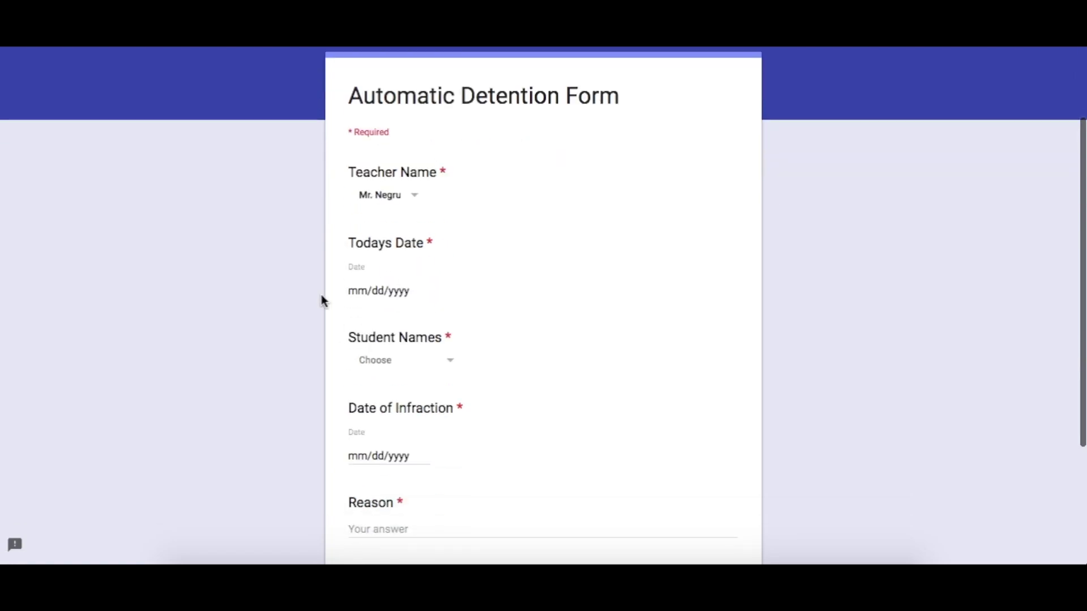
click(421, 291)
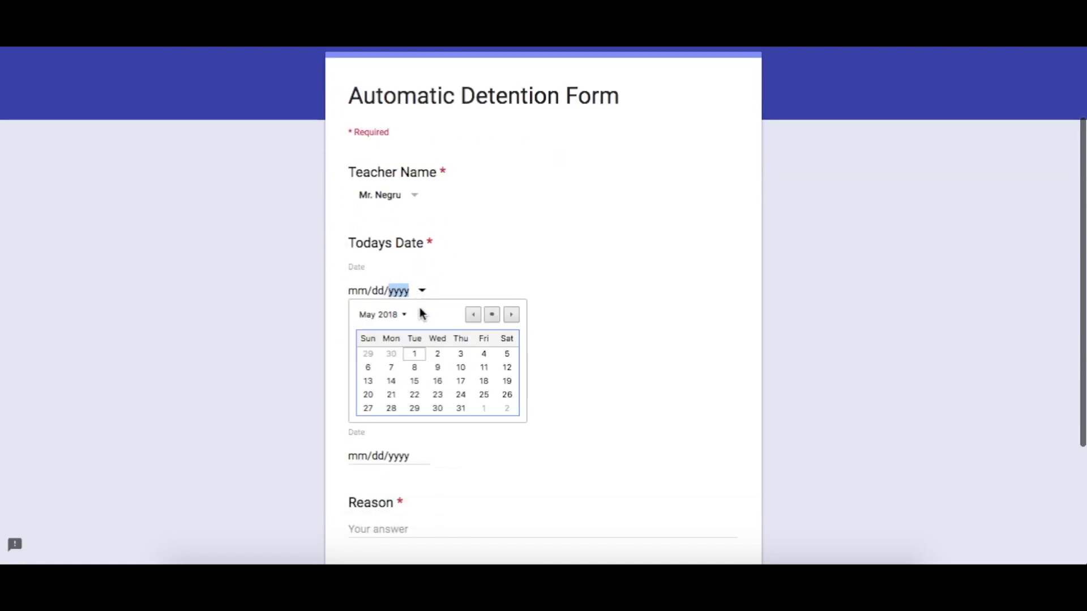
click(413, 351)
scroll(318, 317, down, 2)
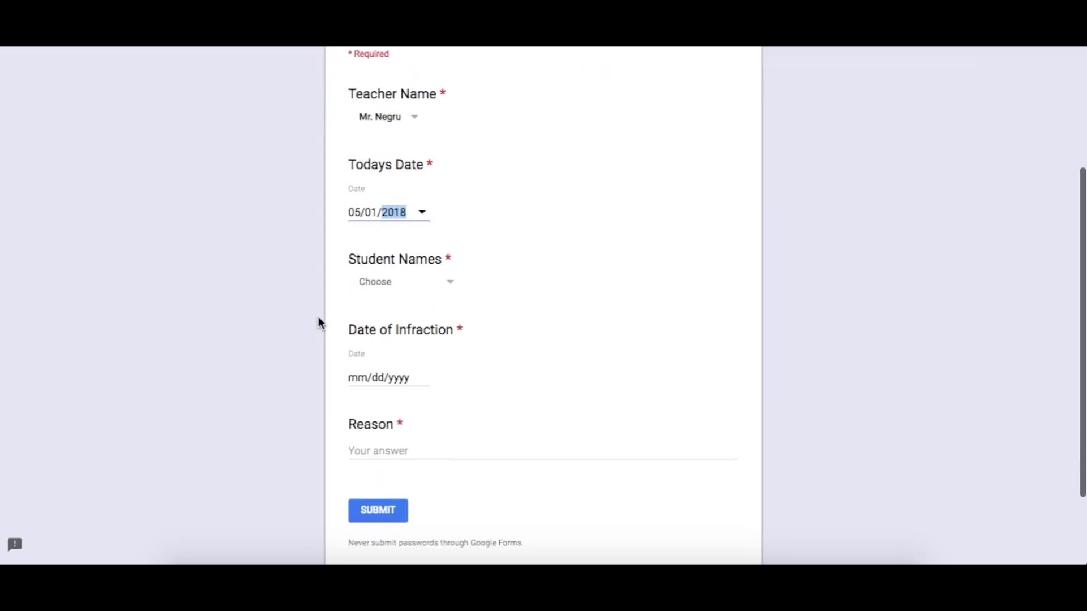
click(402, 293)
click(400, 354)
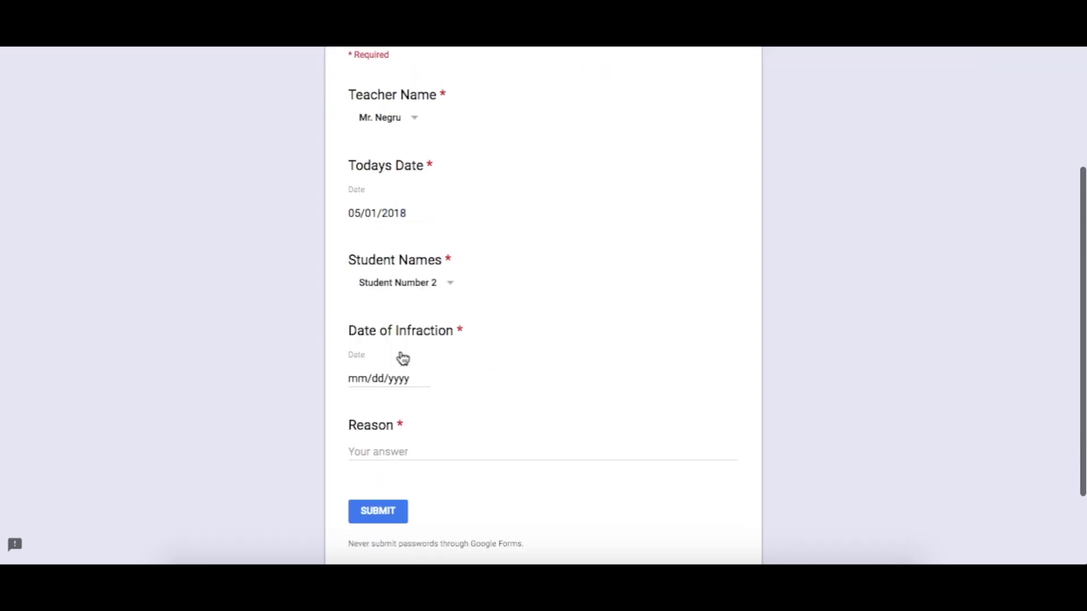
scroll(282, 266, down, 2)
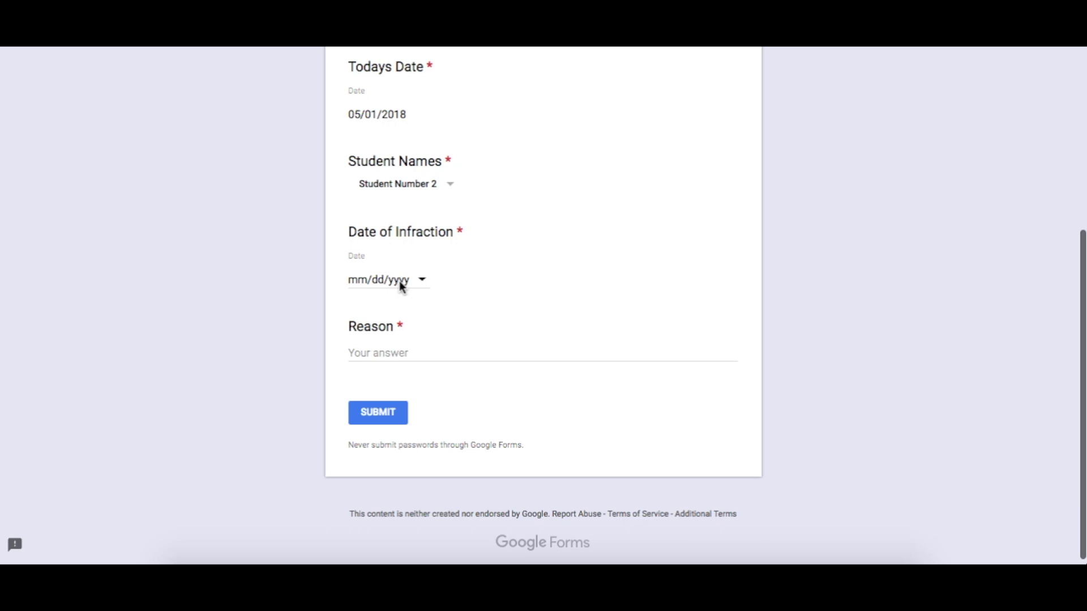
click(431, 184)
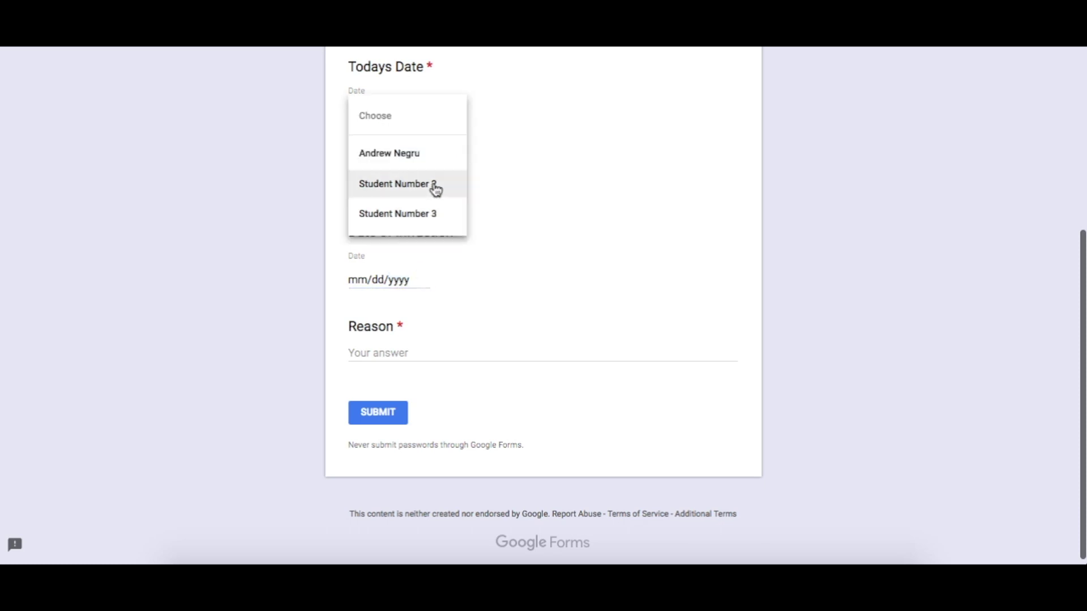
click(406, 162)
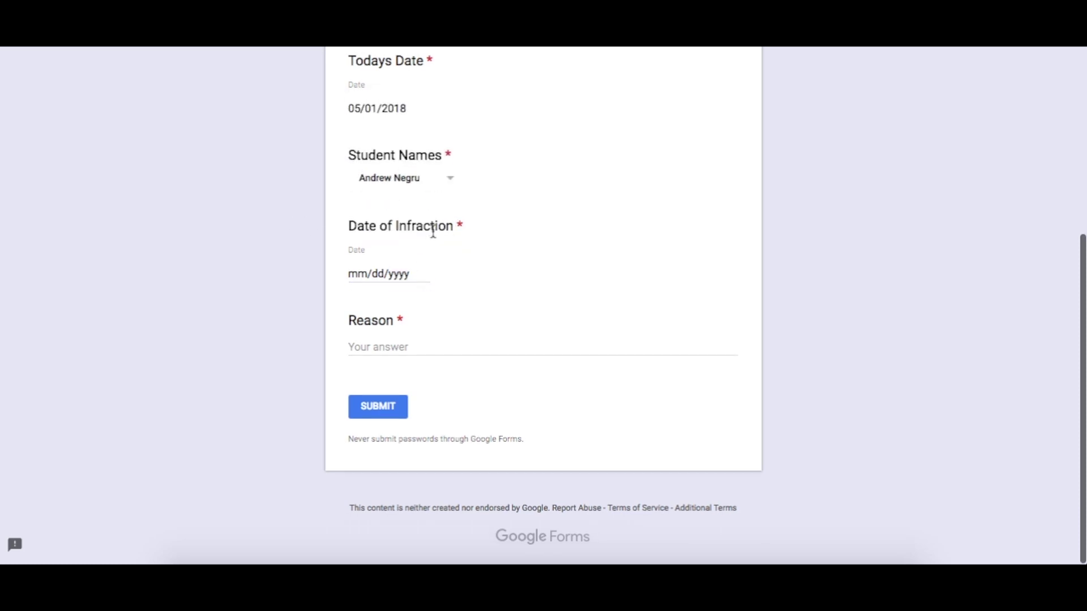
Set infraction date 05/02/2018, reason 'Was very disrespectful toward Teacher. Chewing Gum', and submit
click(422, 275)
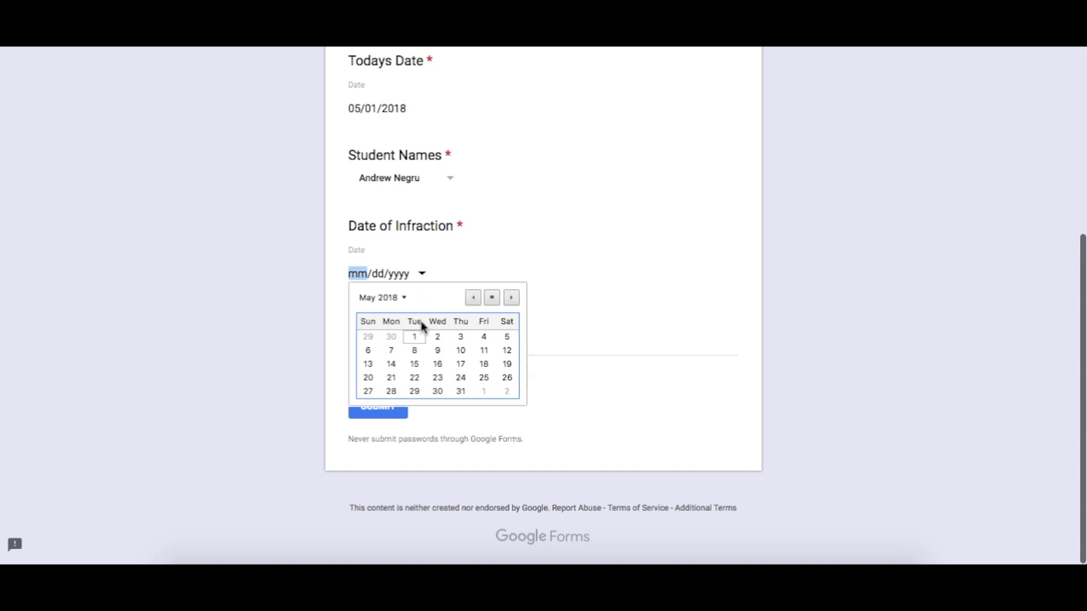
click(414, 338)
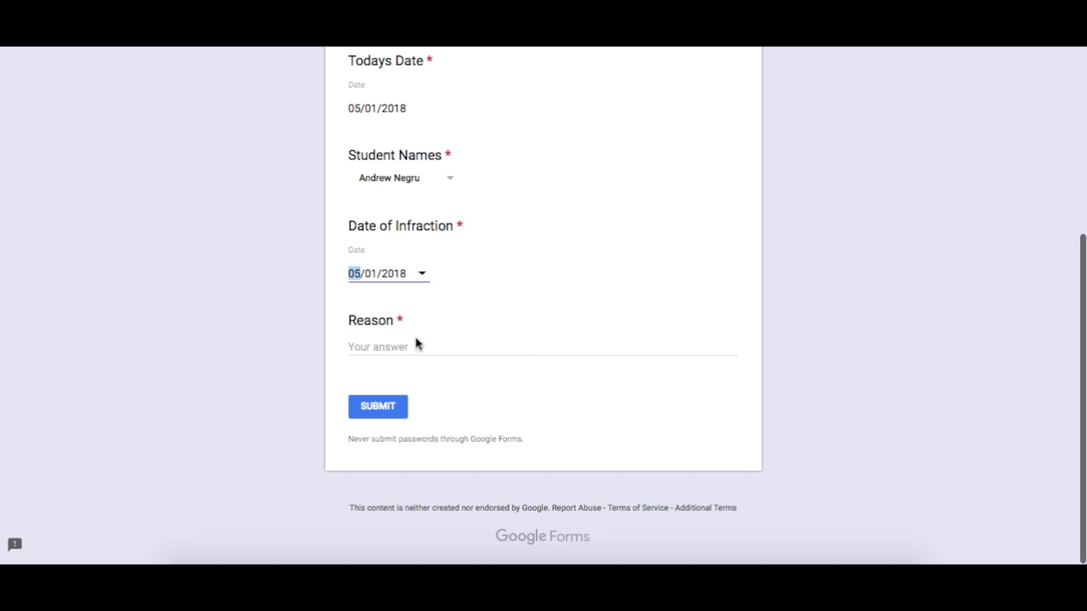
click(421, 274)
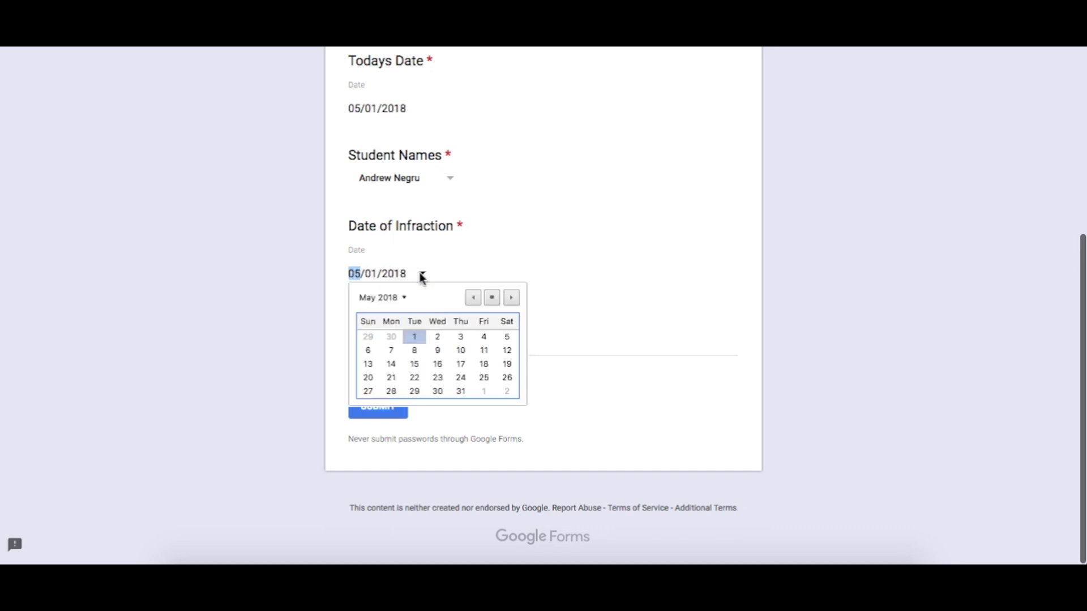
click(438, 338)
click(383, 346)
text(Was very disre)
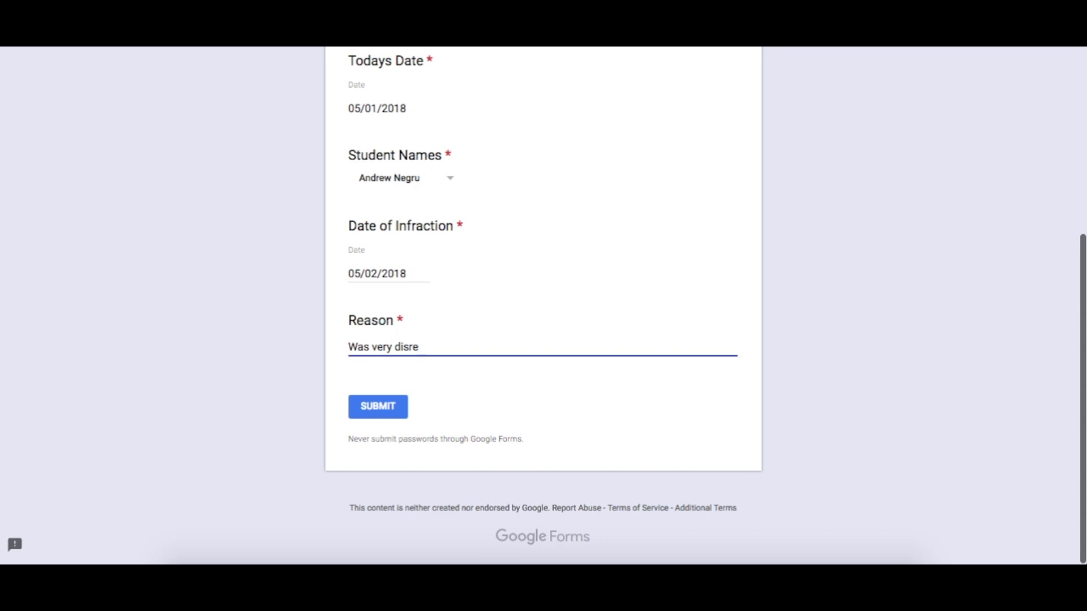
text(ctful toward Teacher. Chewing Gum)
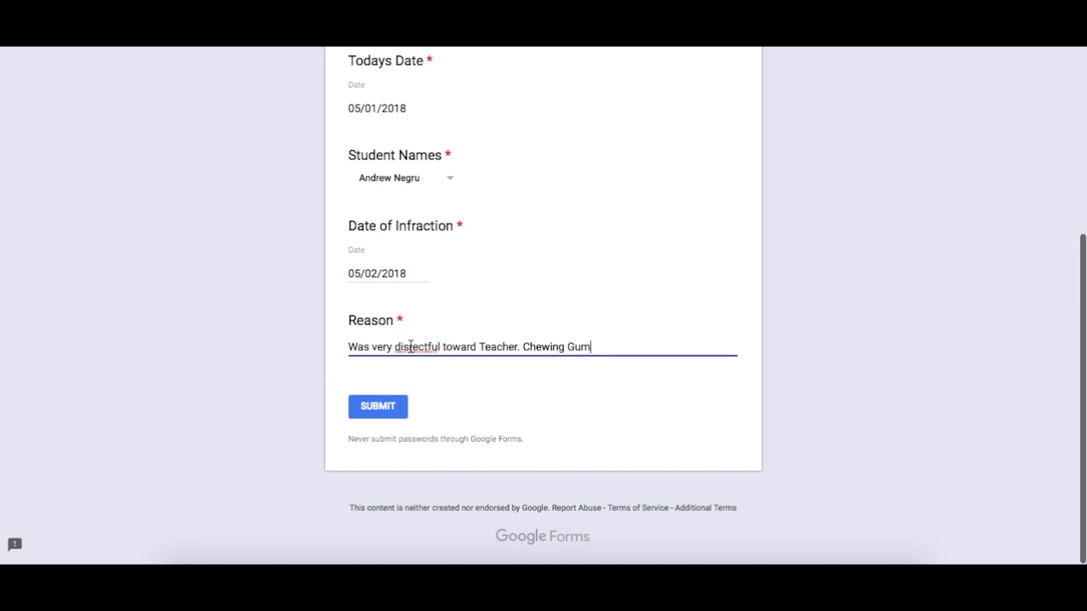
click(419, 347)
text(pe)
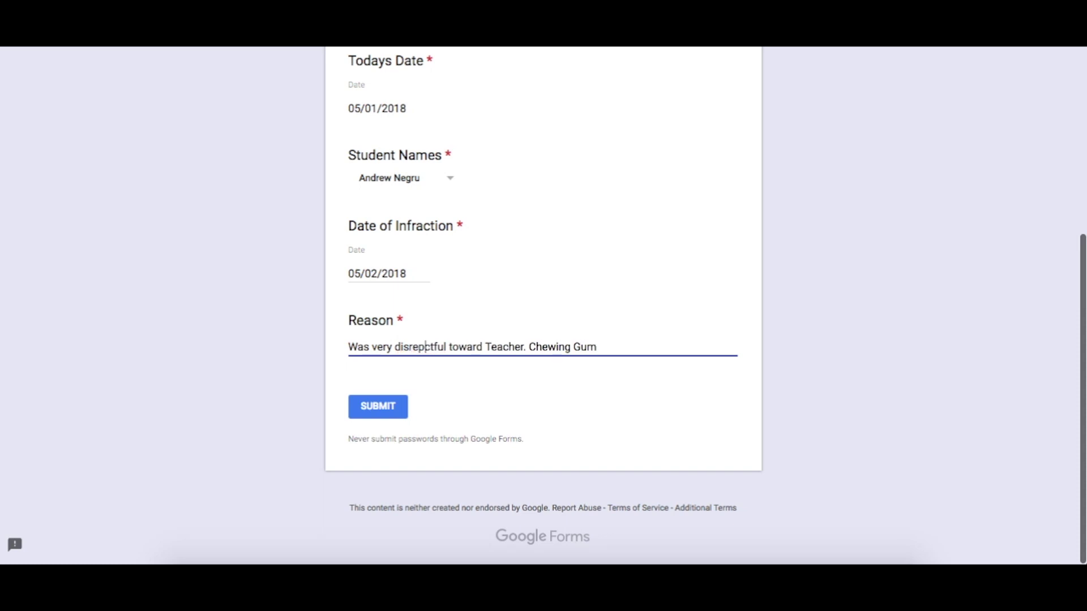
click(308, 359)
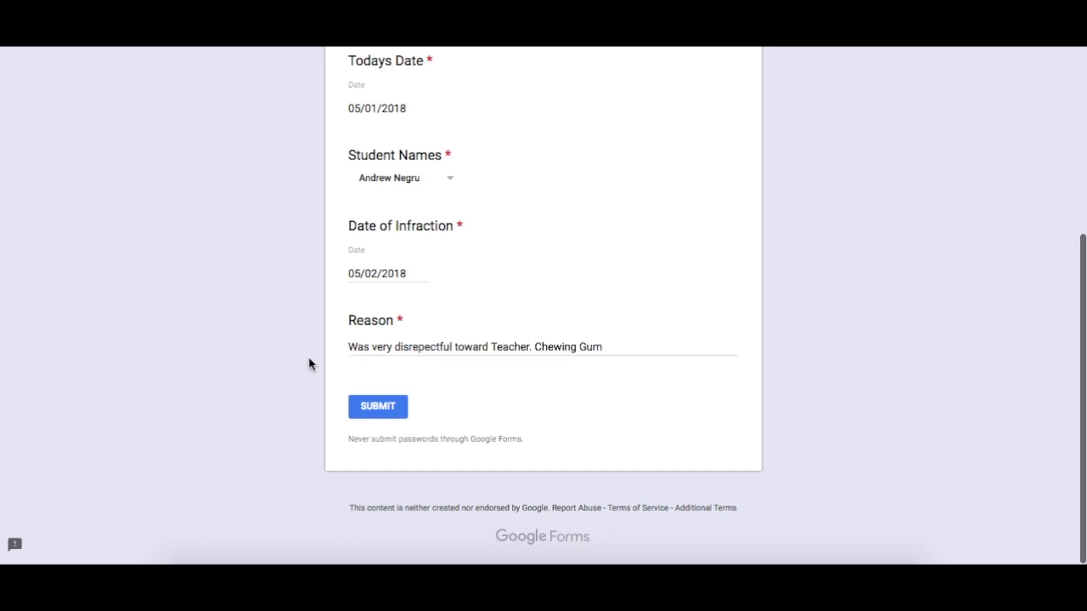
scroll(307, 329, up, 4)
scroll(459, 233, down, 4)
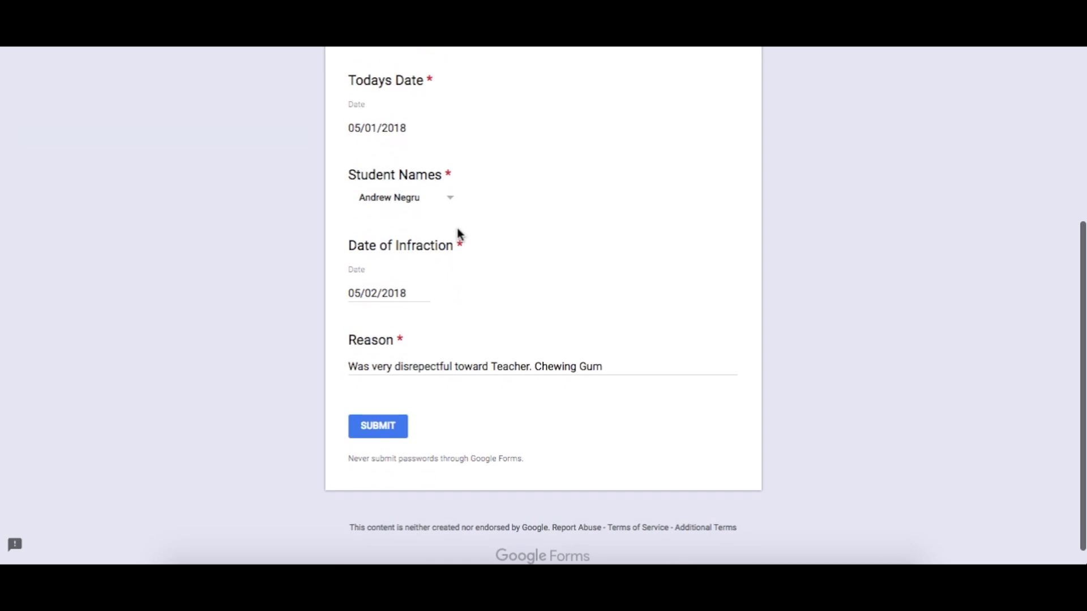
click(378, 429)
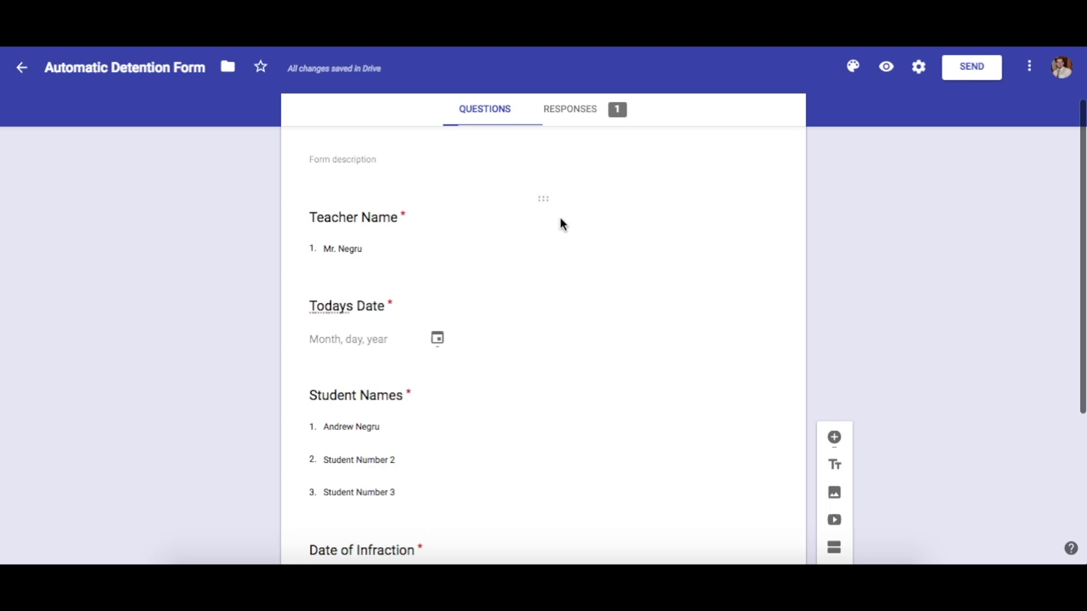
Create a new 'Automatic Detention Form (Responses)' spreadsheet from the Responses tab
scroll(560, 218, up, 2)
click(578, 154)
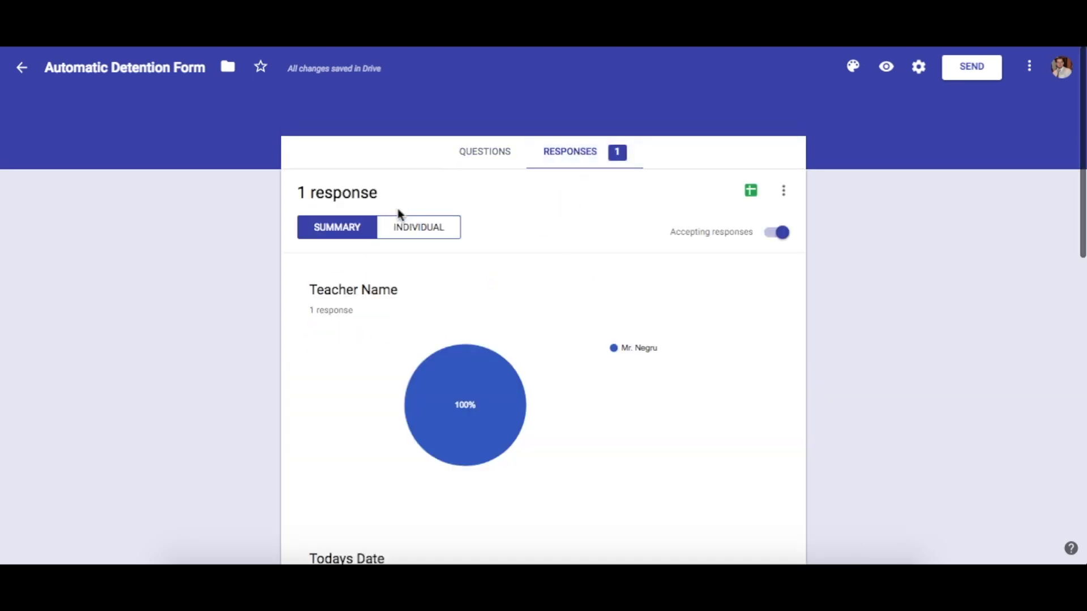
scroll(386, 283, down, 8)
scroll(389, 364, up, 10)
click(751, 192)
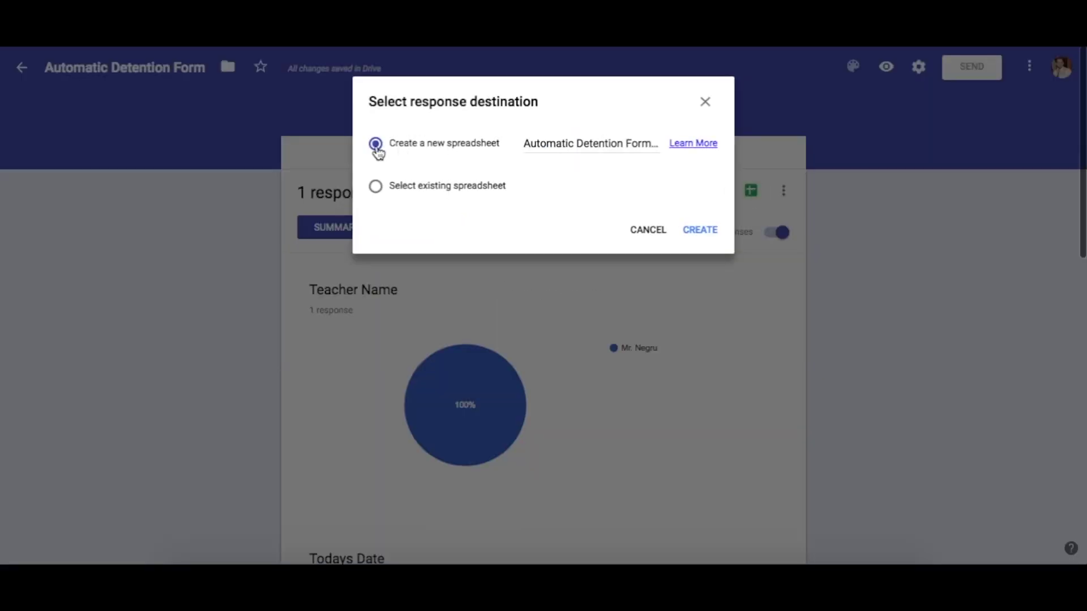
click(699, 232)
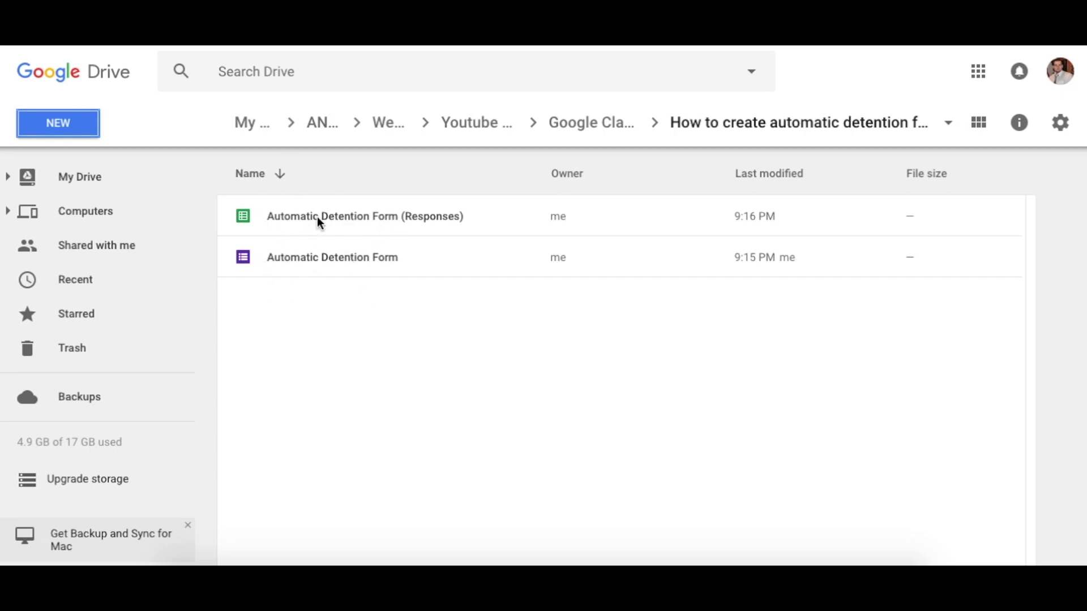
Open the 'Automatic Detention Form (Responses)' spreadsheet from the Drive folder
click(342, 215)
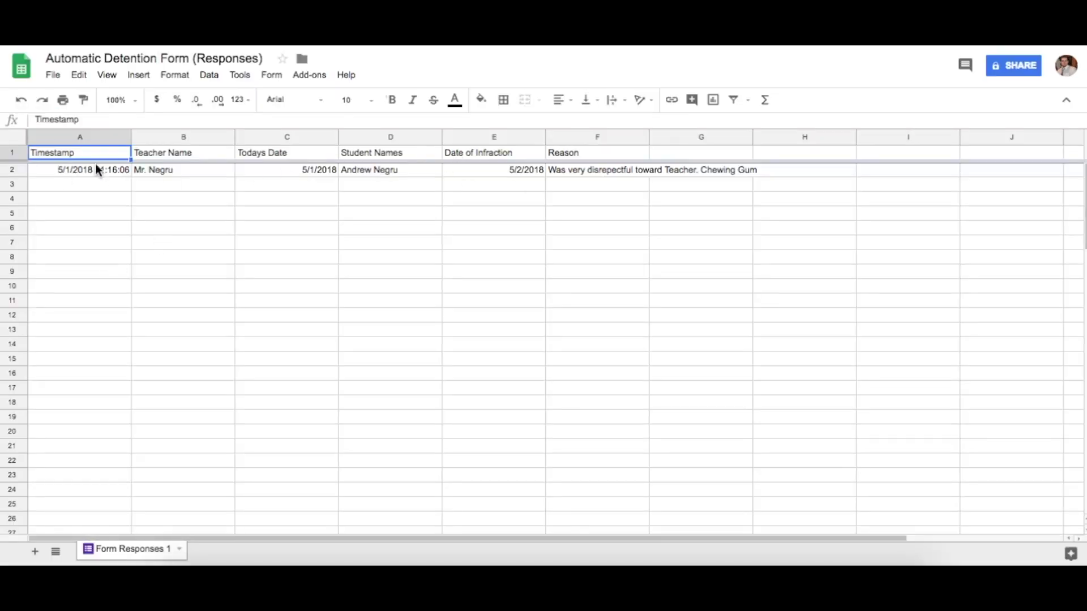
click(168, 171)
click(300, 171)
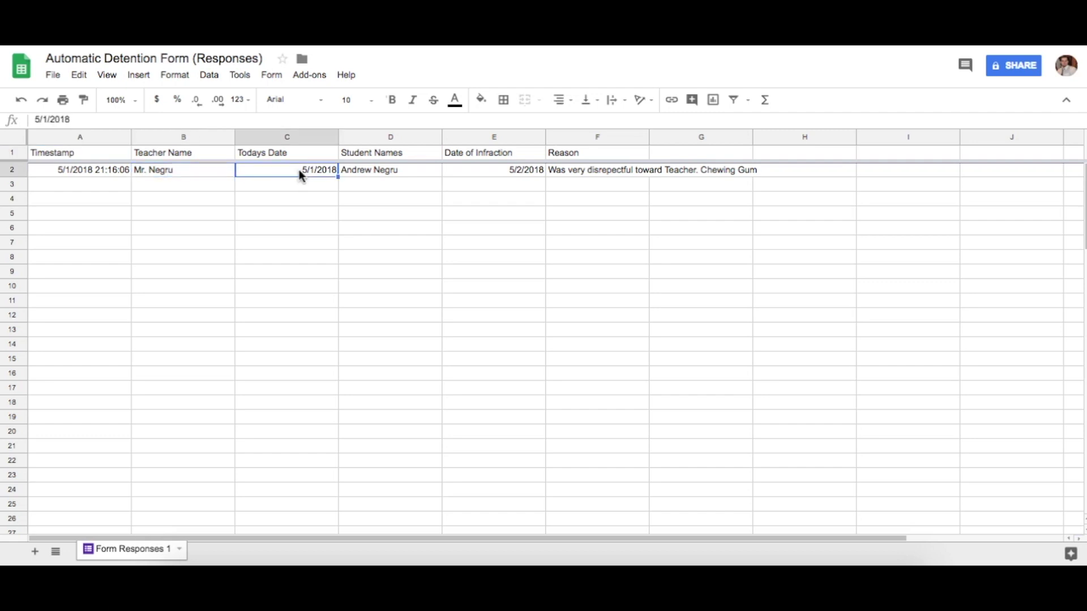
click(392, 173)
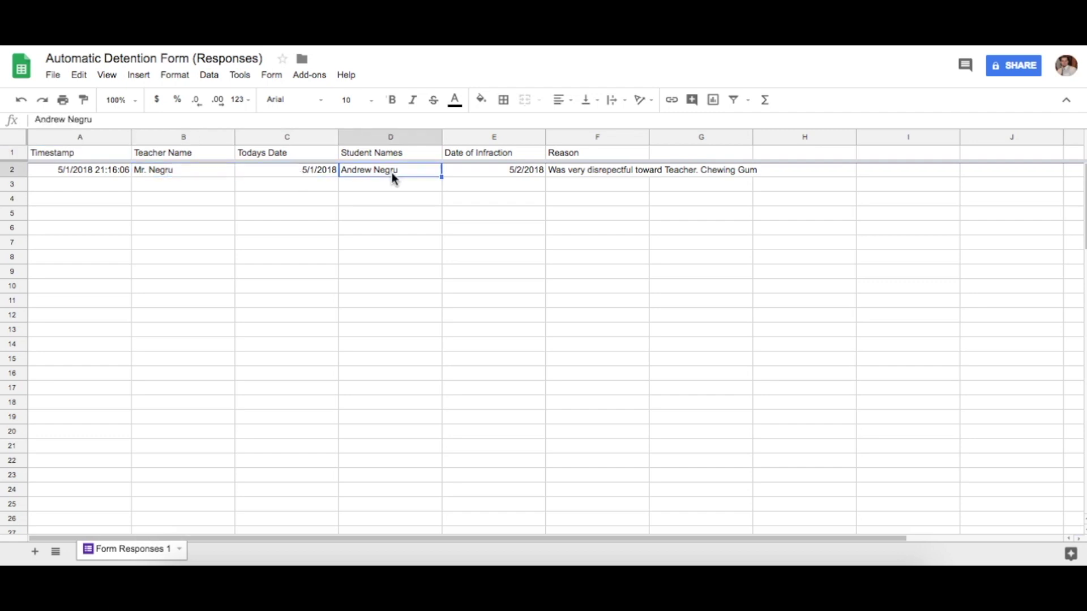
click(491, 168)
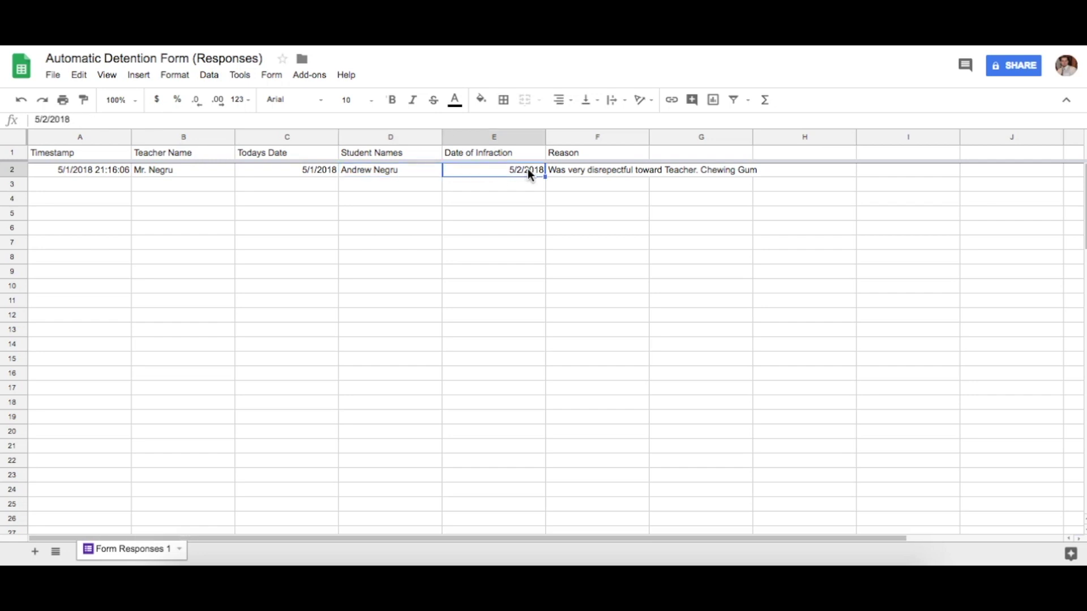
click(592, 171)
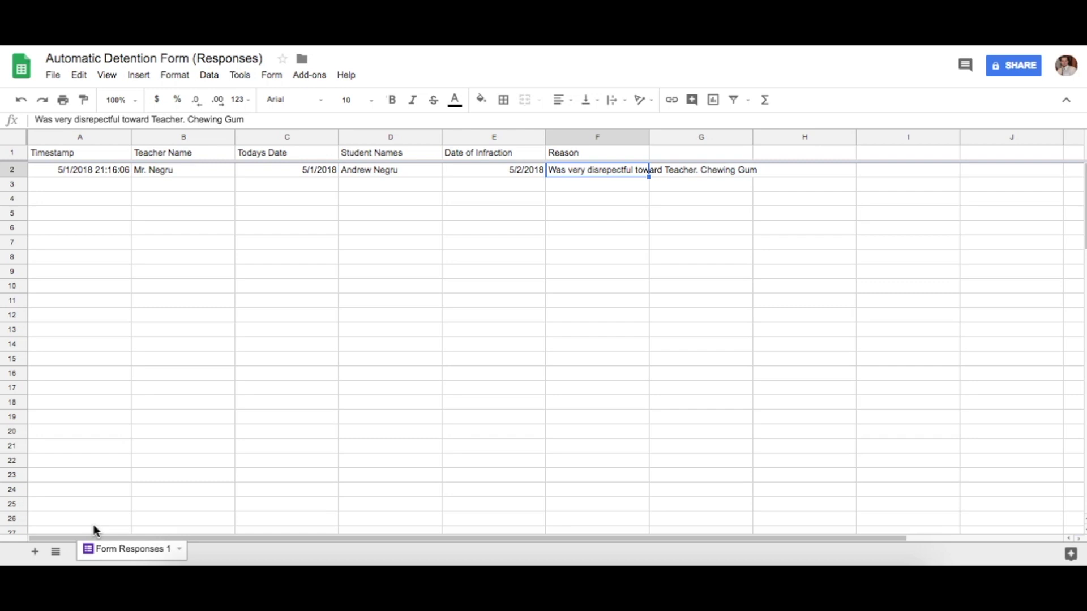
Add a new sheet named 'Parent Emails'
click(35, 551)
click(230, 550)
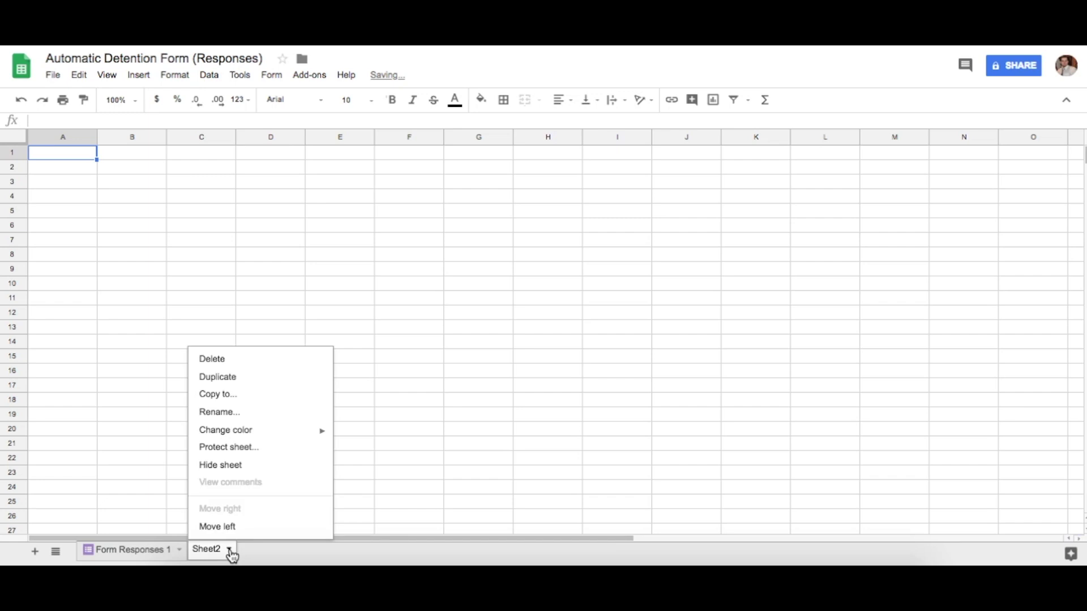
click(228, 416)
text(Pa)
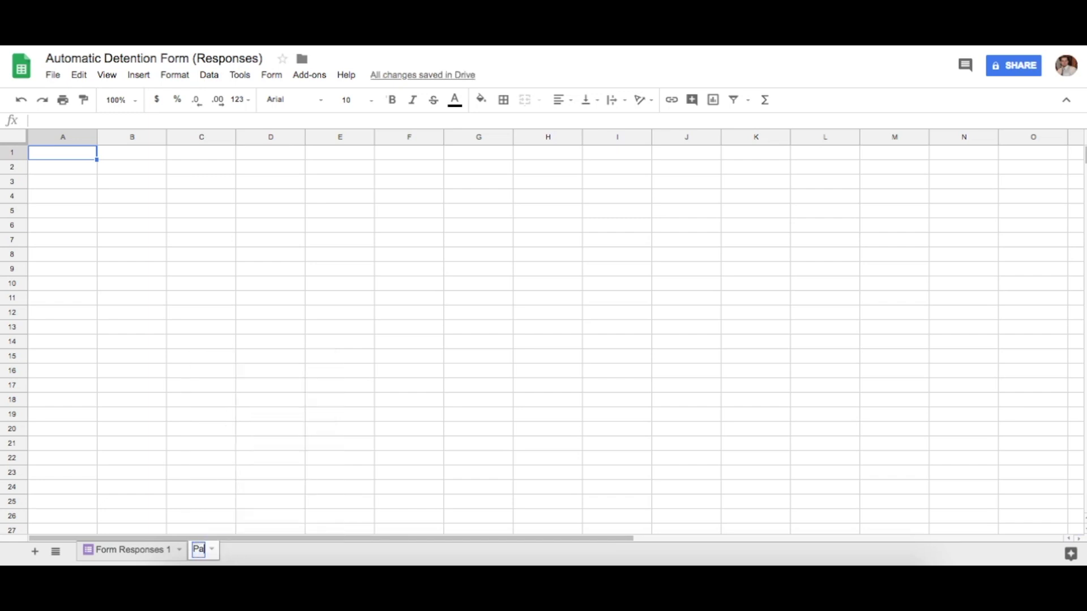
text(rent Emails)
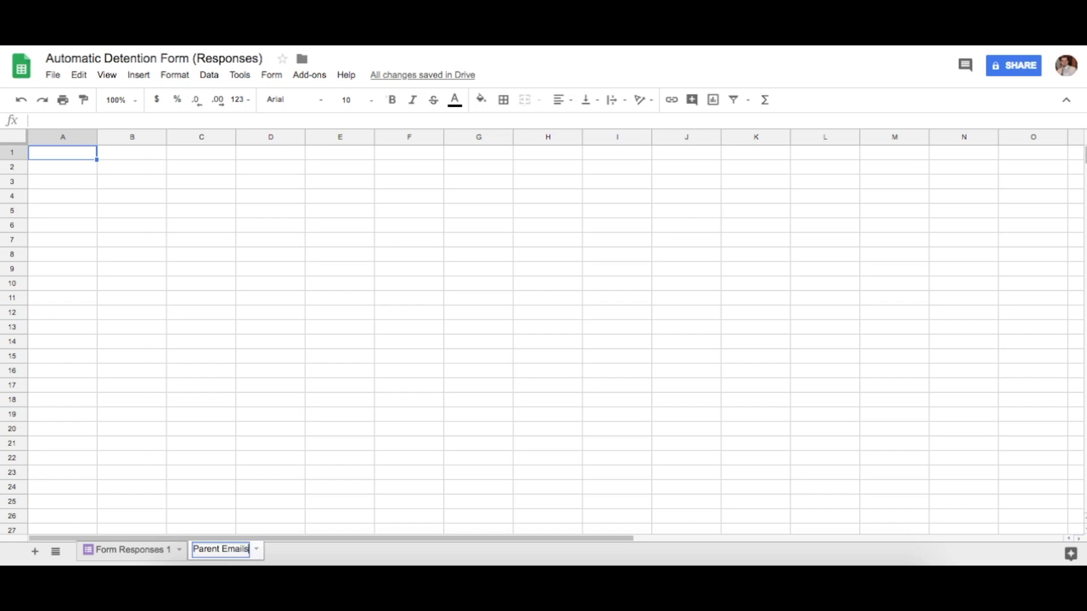
click(178, 423)
Enter headers 'Student Name' and 'Parent Emails' in A1:B1 and widen columns A and B
click(66, 159)
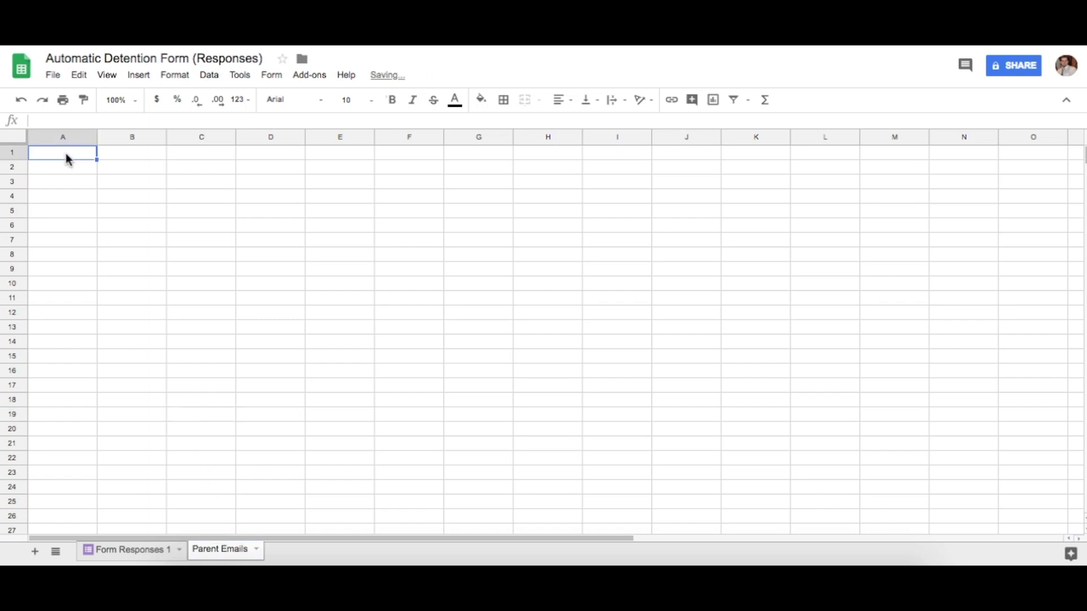
text(Student Name)
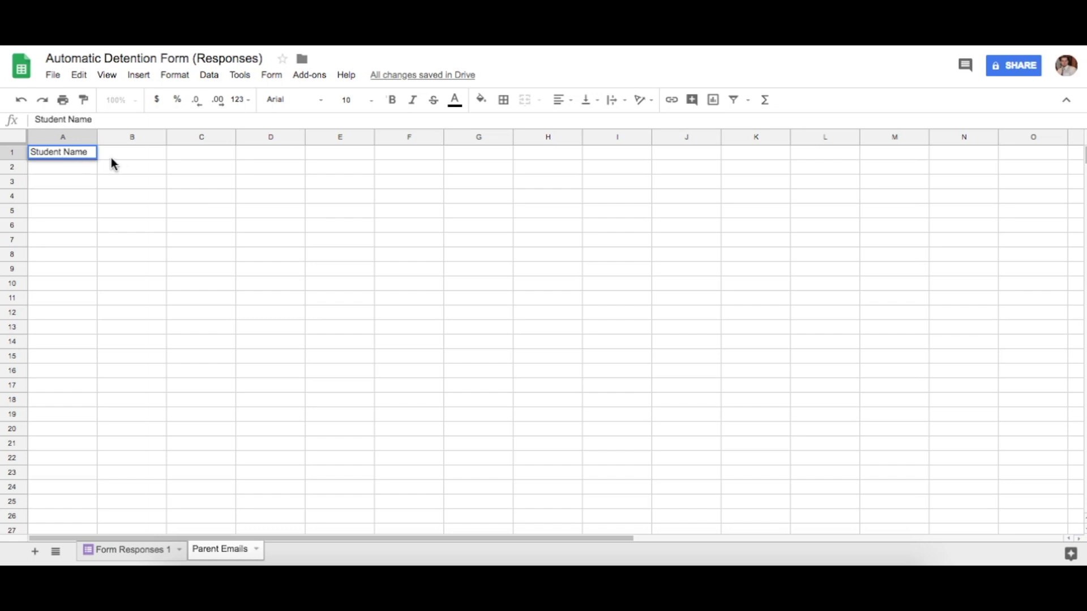
click(122, 156)
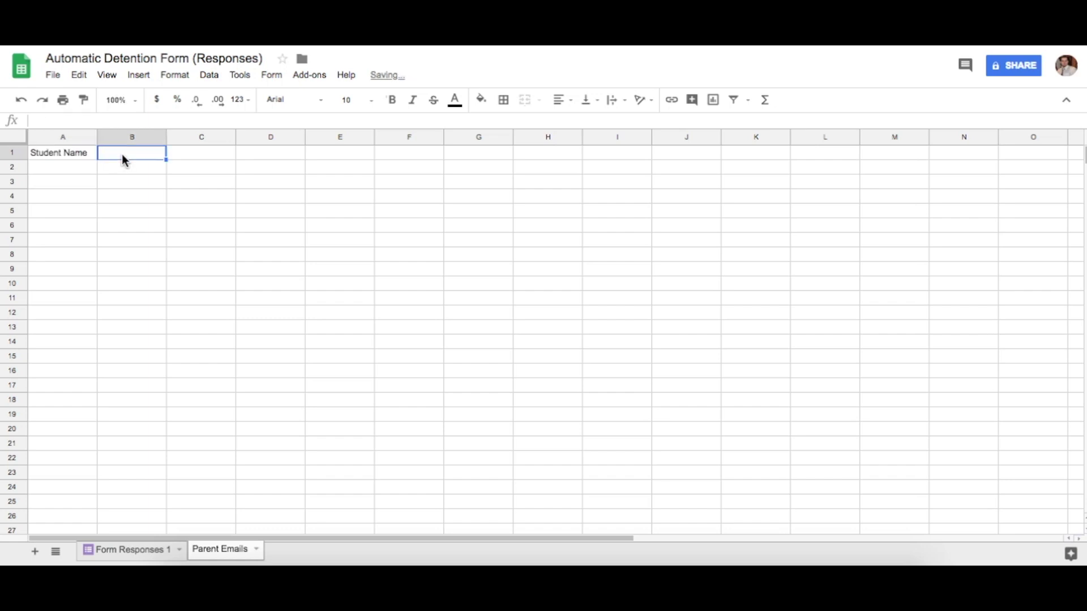
text(Parent Emails)
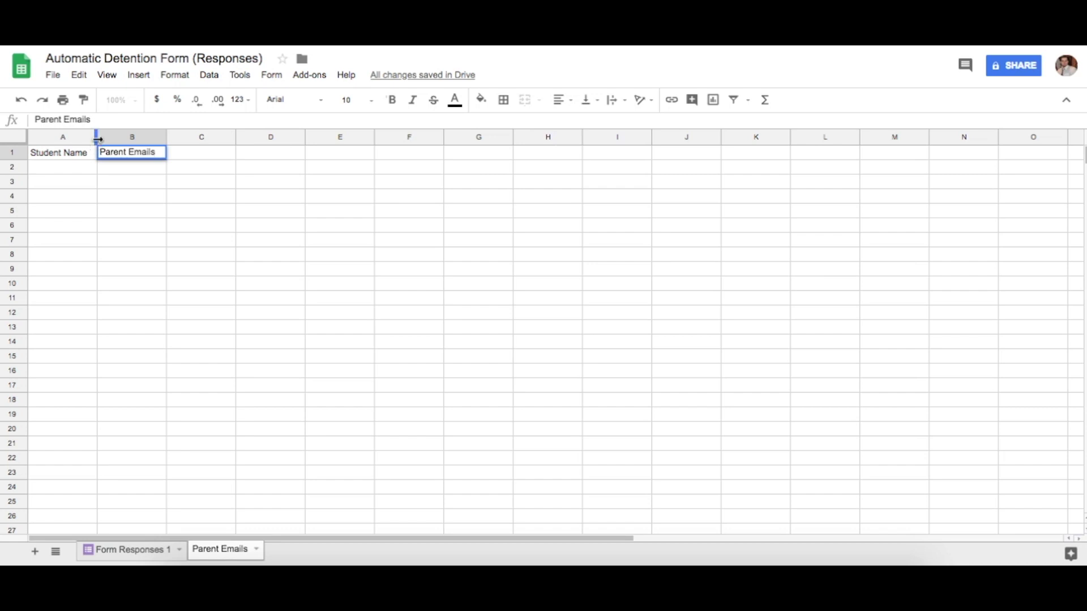
drag(97, 139, 136, 141)
drag(205, 138, 247, 139)
click(93, 166)
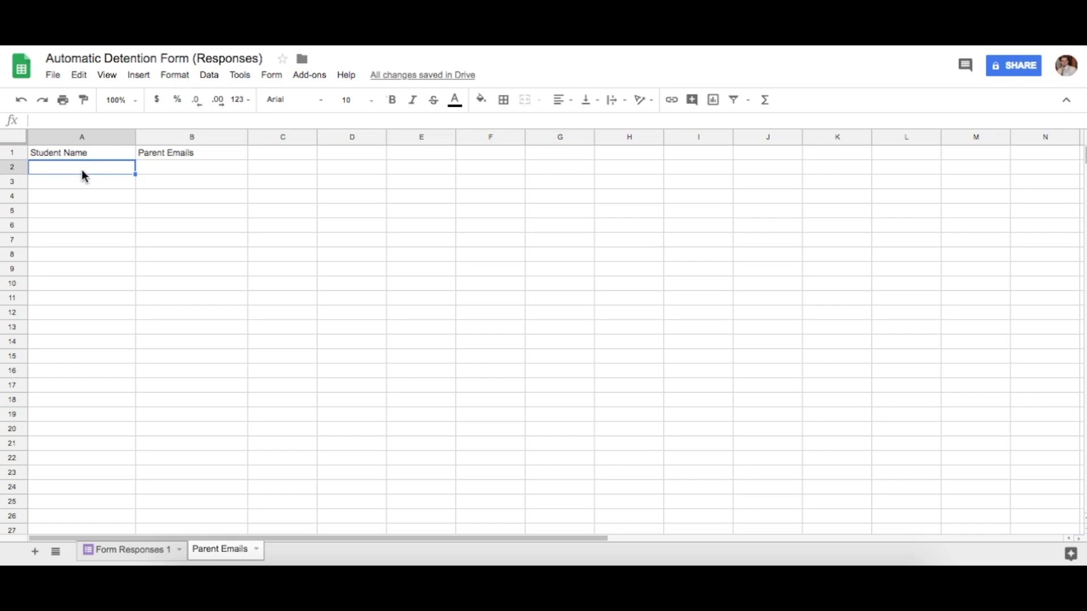
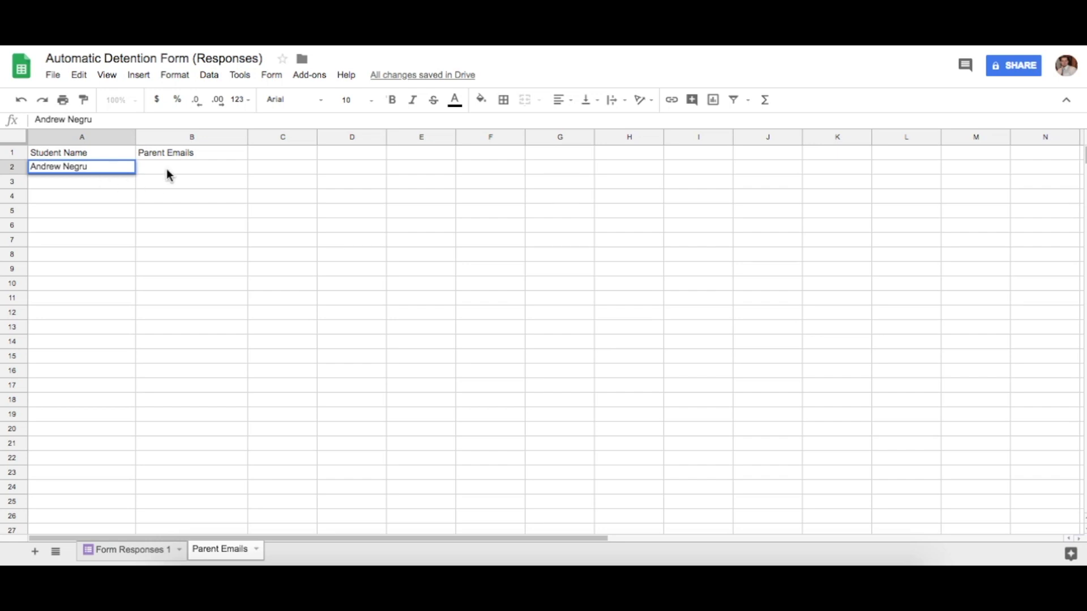
Enter two student names in A2:A3 and fill the parent's e-mail address down B2:B3
click(167, 171)
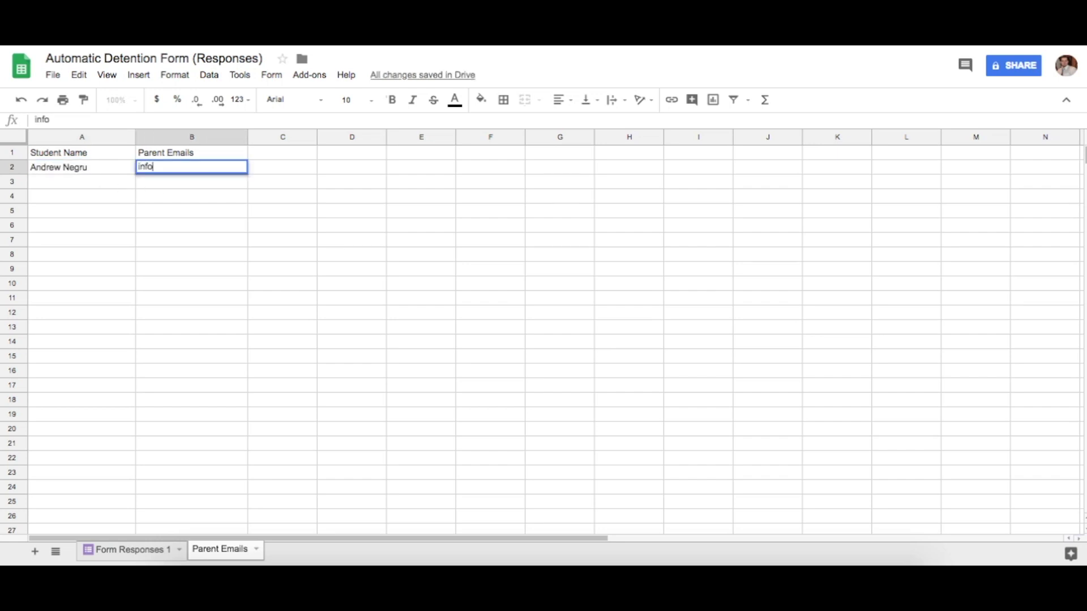
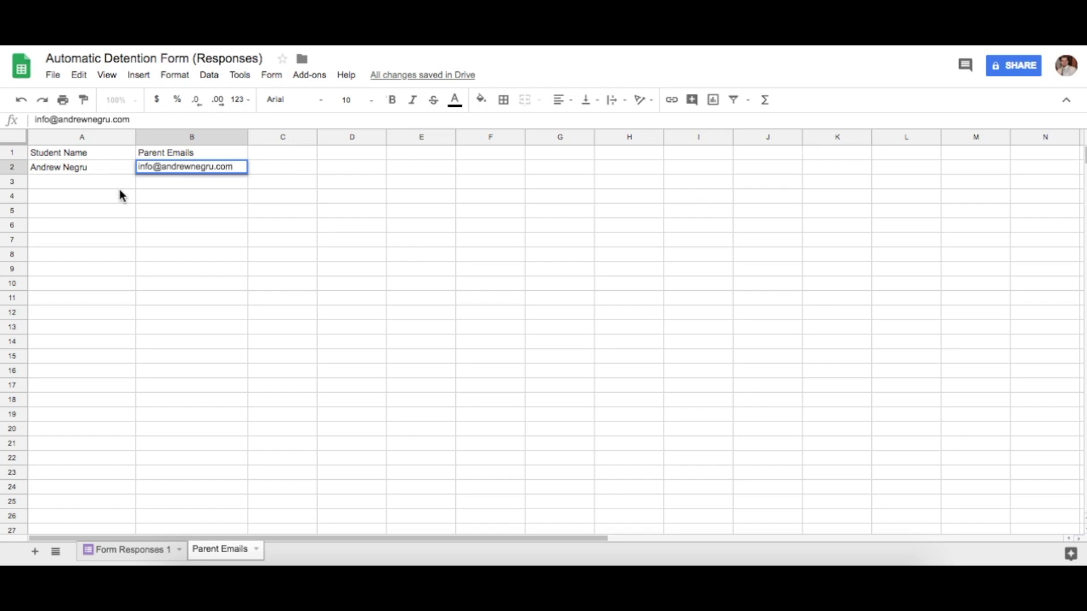
click(96, 186)
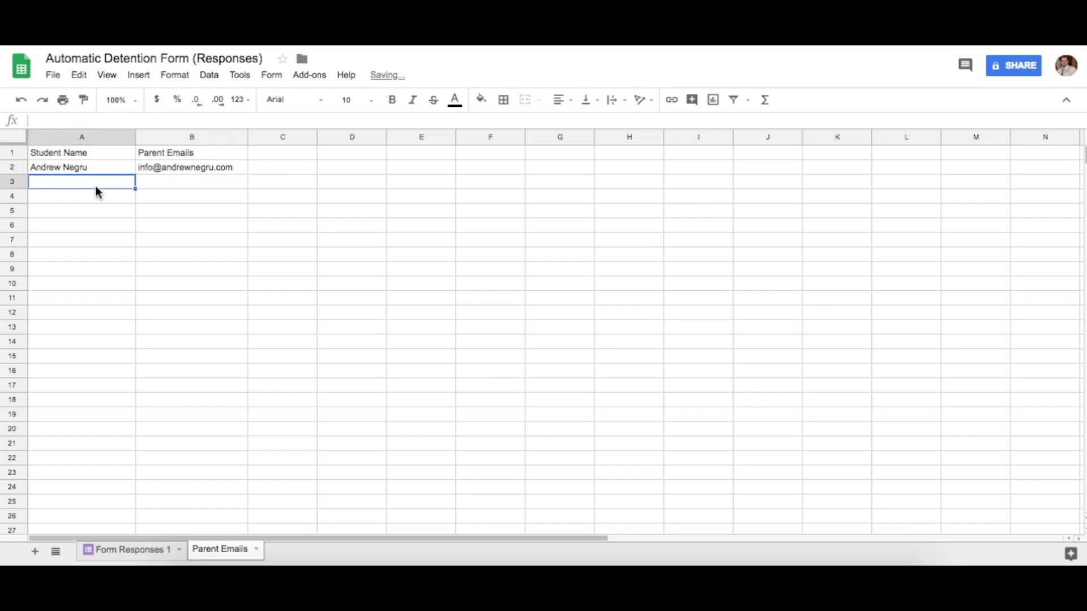
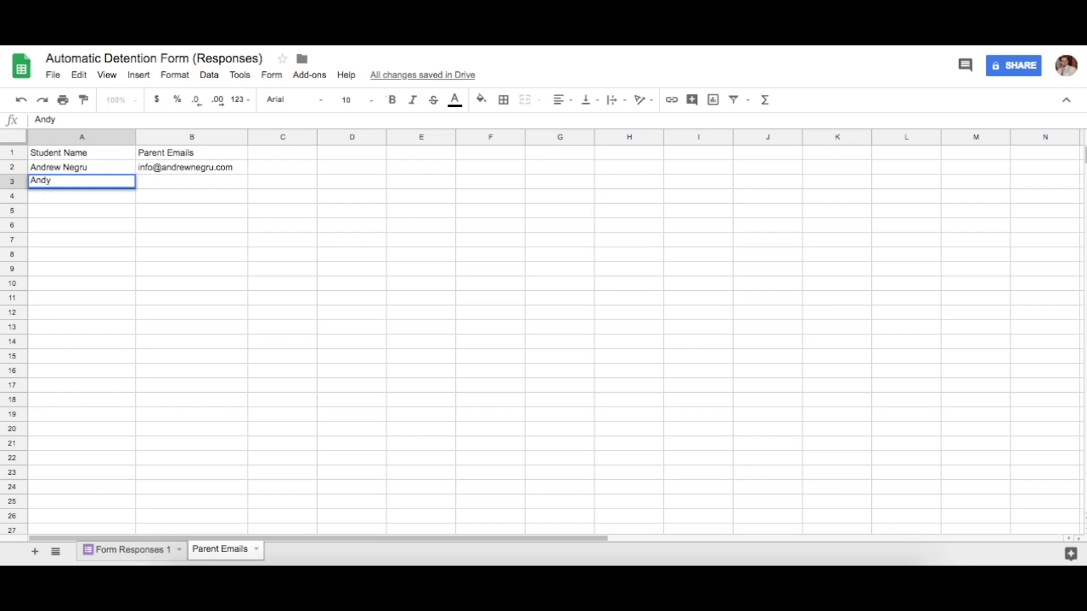
text(mith)
click(170, 169)
drag(247, 173, 246, 181)
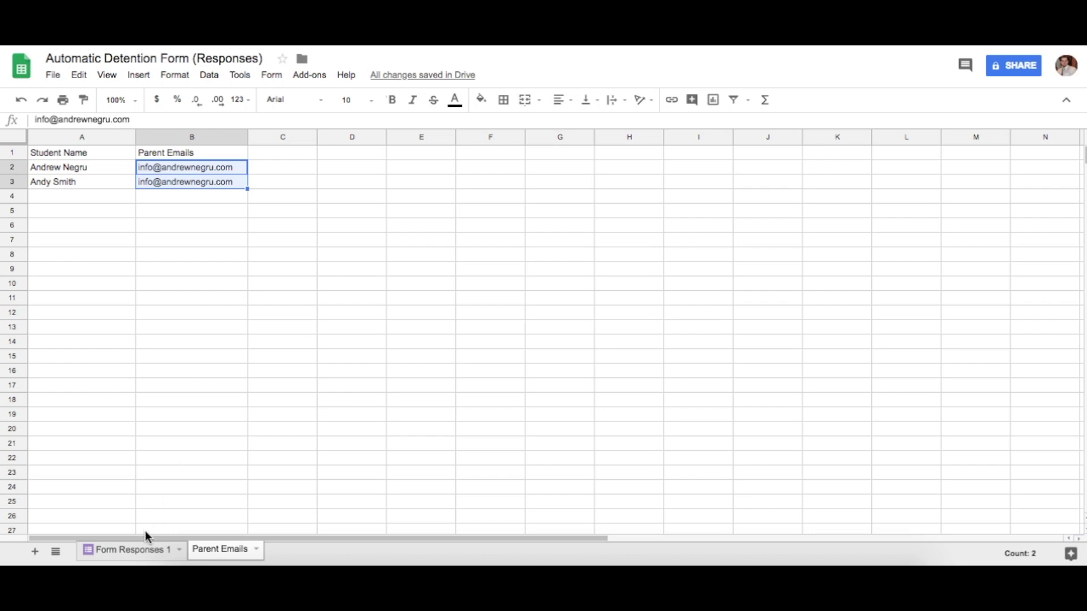
Compare the student name in Form Responses 1 D2 with the Parent Emails entries
click(140, 547)
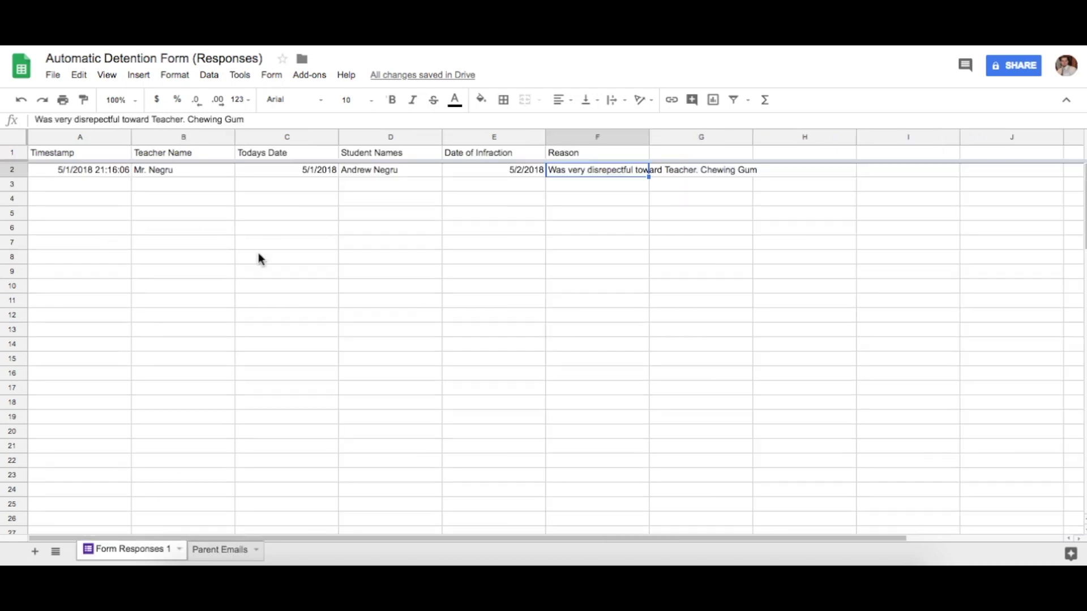
click(218, 549)
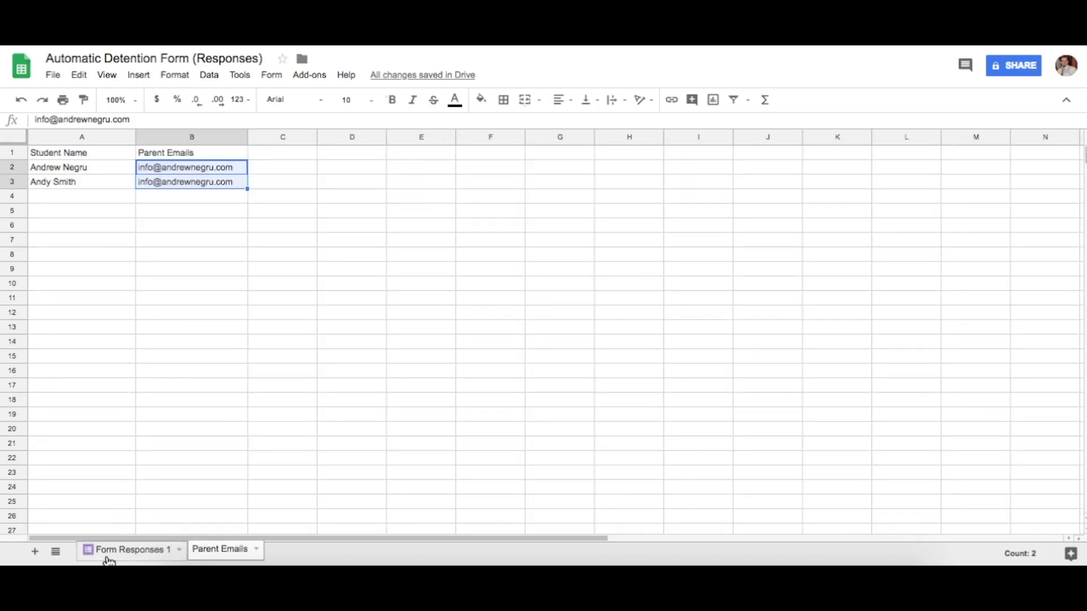
click(116, 551)
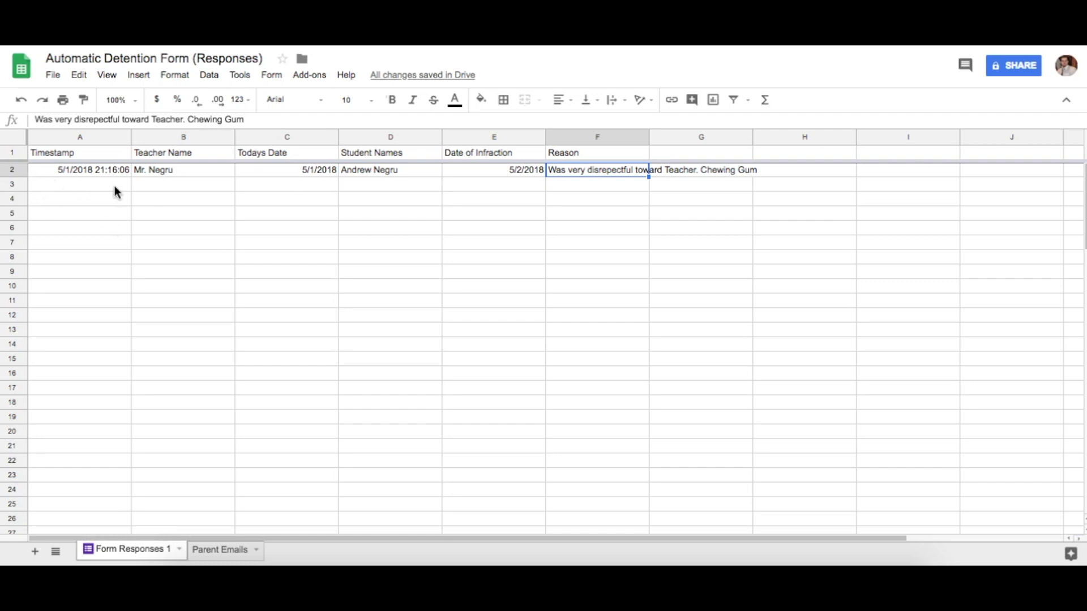
click(74, 188)
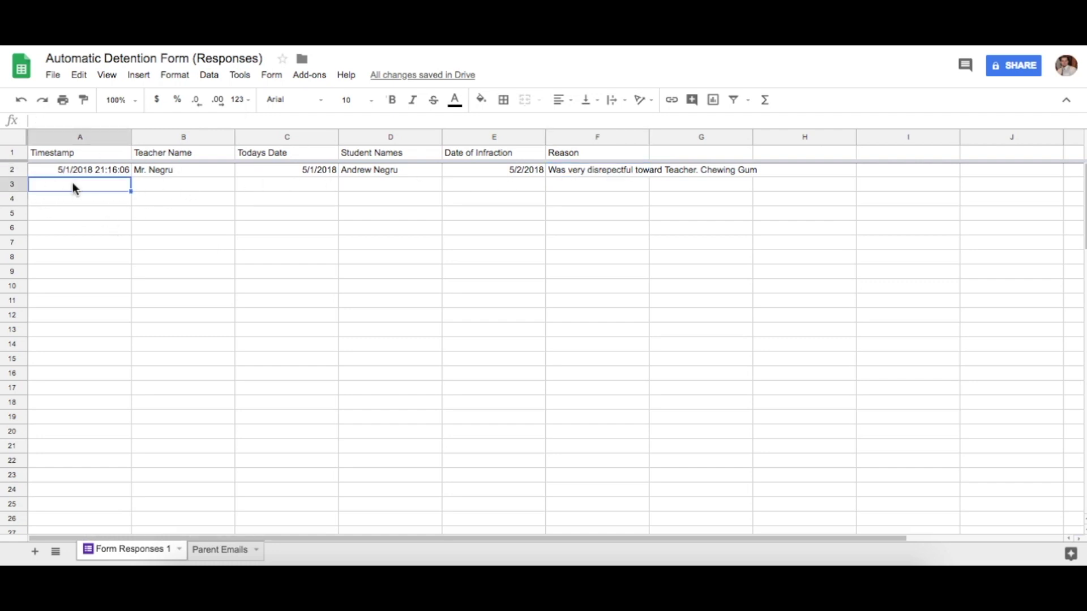
click(14, 184)
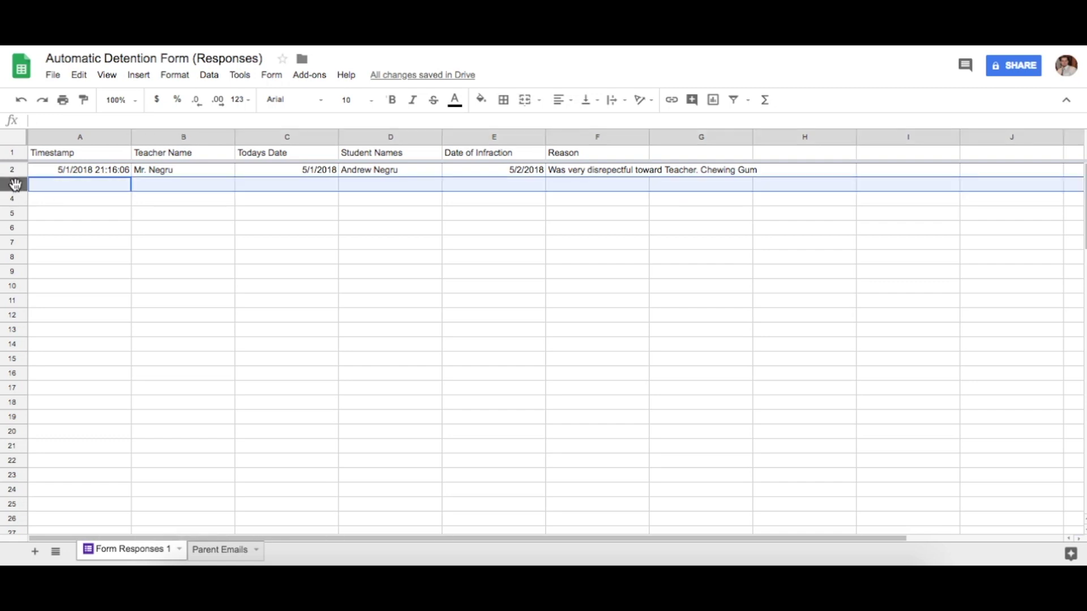
click(375, 171)
click(224, 550)
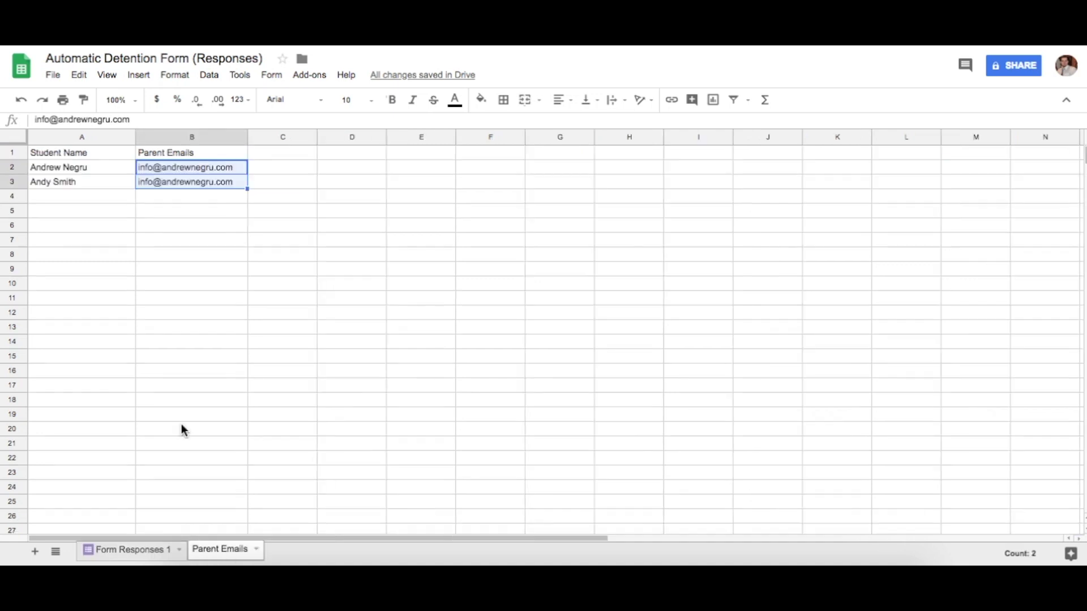
click(60, 173)
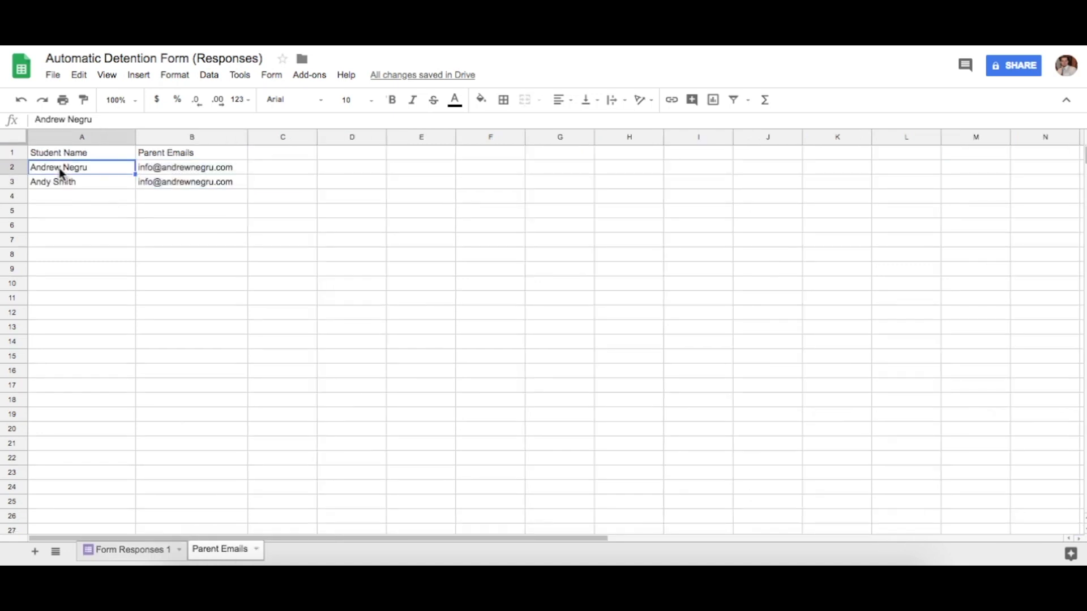
click(192, 169)
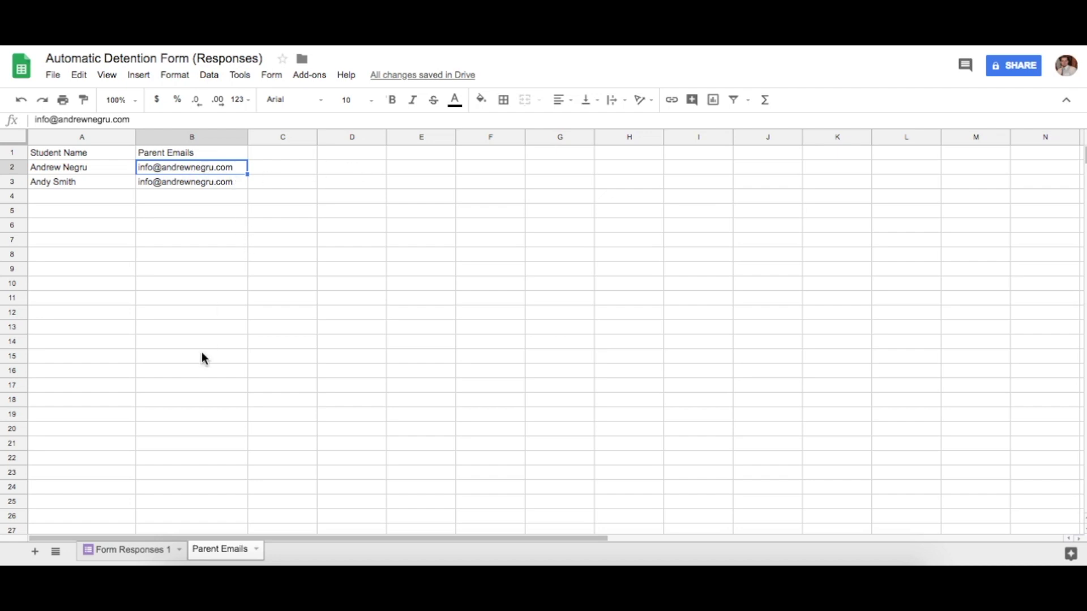
Add a third sheet named 'Array Formulas' after Parent Emails
click(34, 552)
click(306, 550)
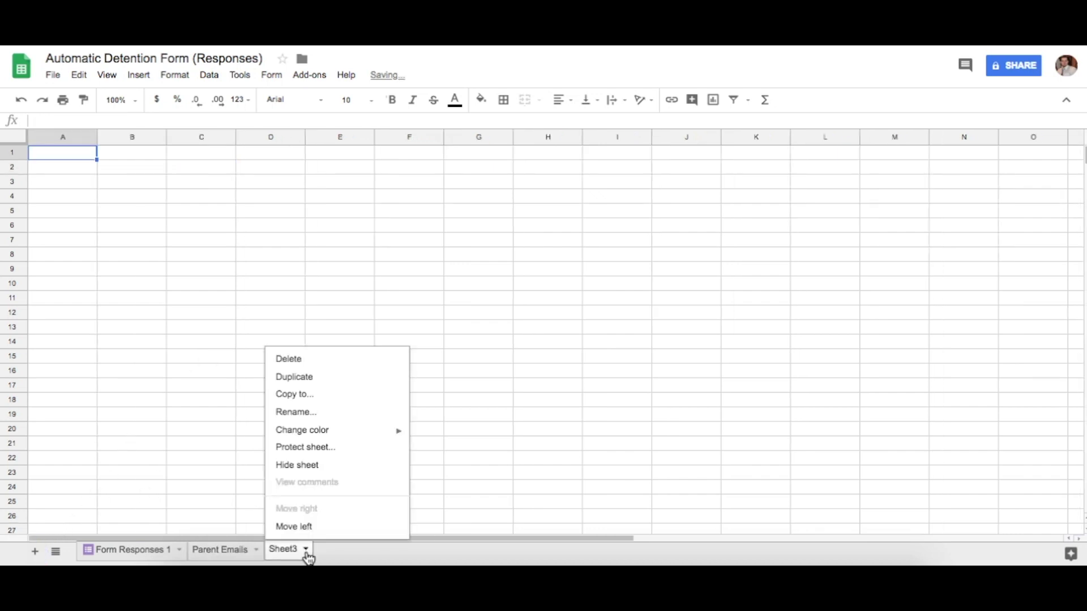
click(310, 410)
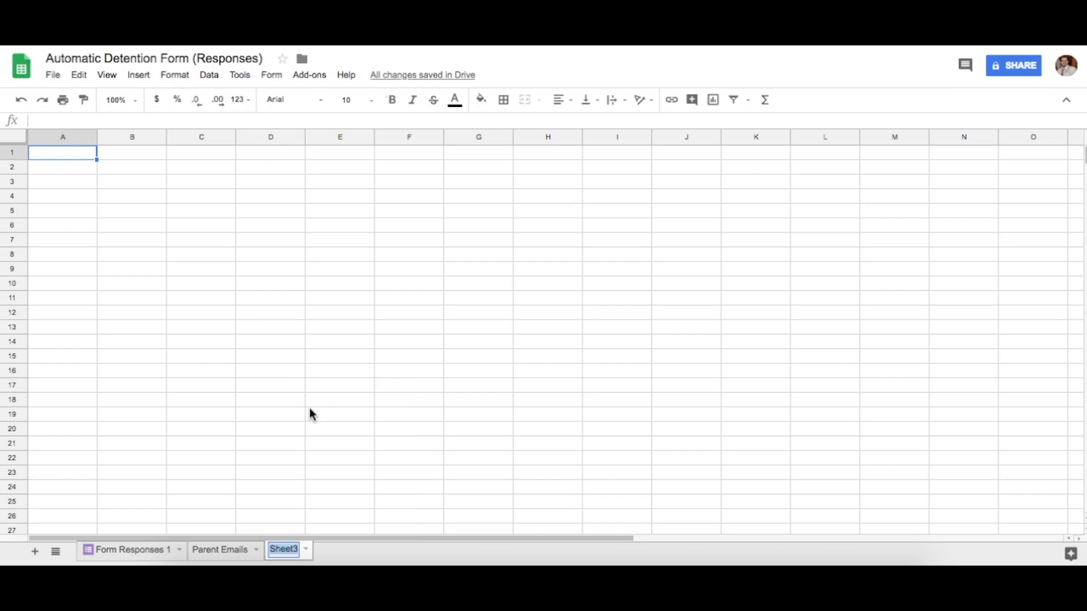
text(Array Formulas)
click(299, 390)
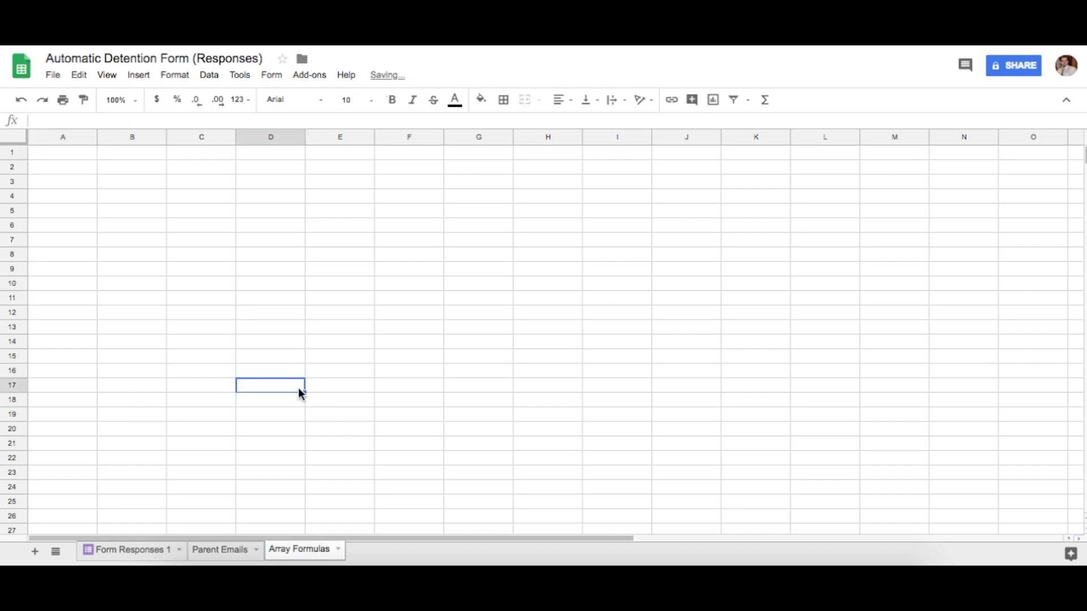
click(142, 555)
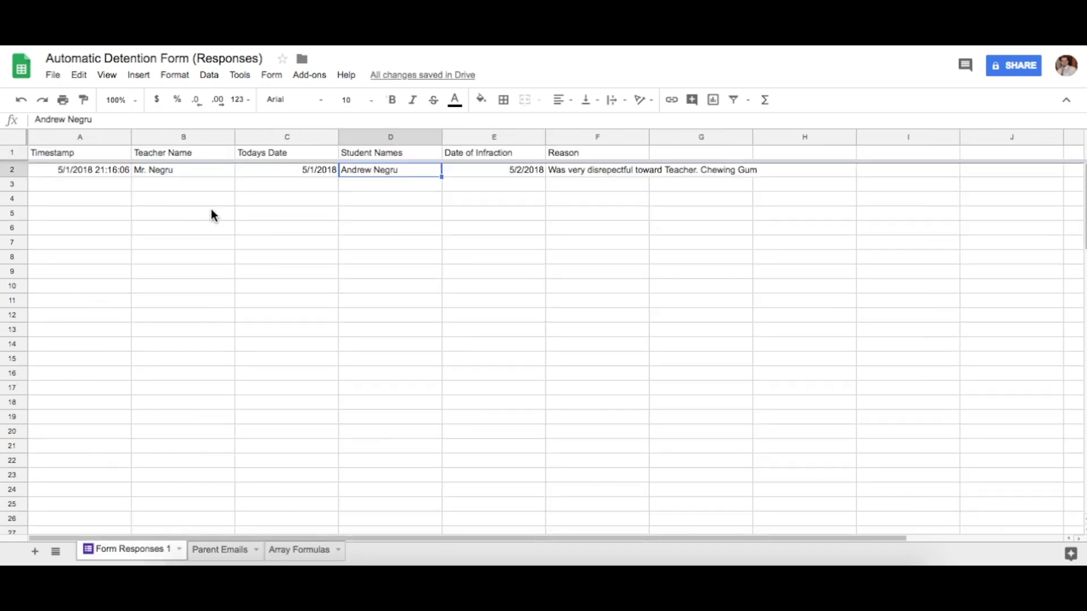
click(215, 552)
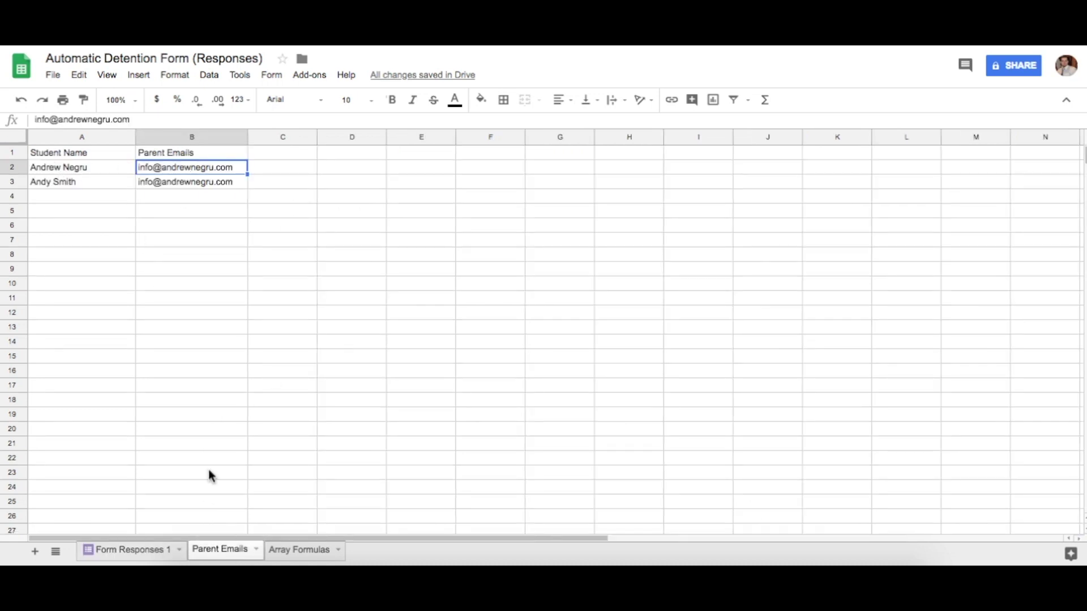
Append a second parent e-mail address, comma-separated, to the first student's B2 entry
click(99, 140)
click(191, 141)
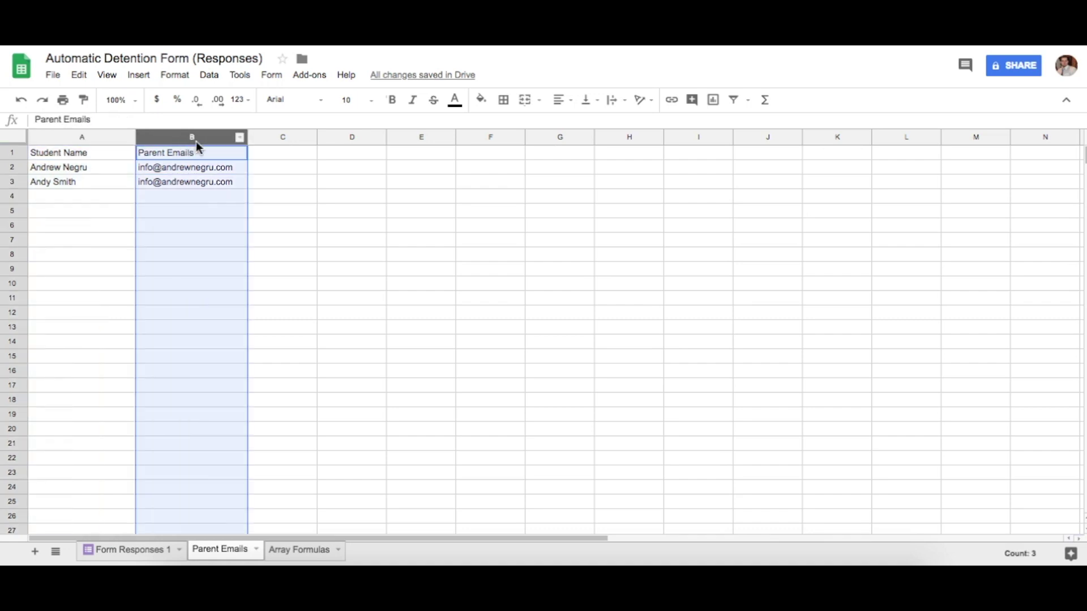
click(67, 165)
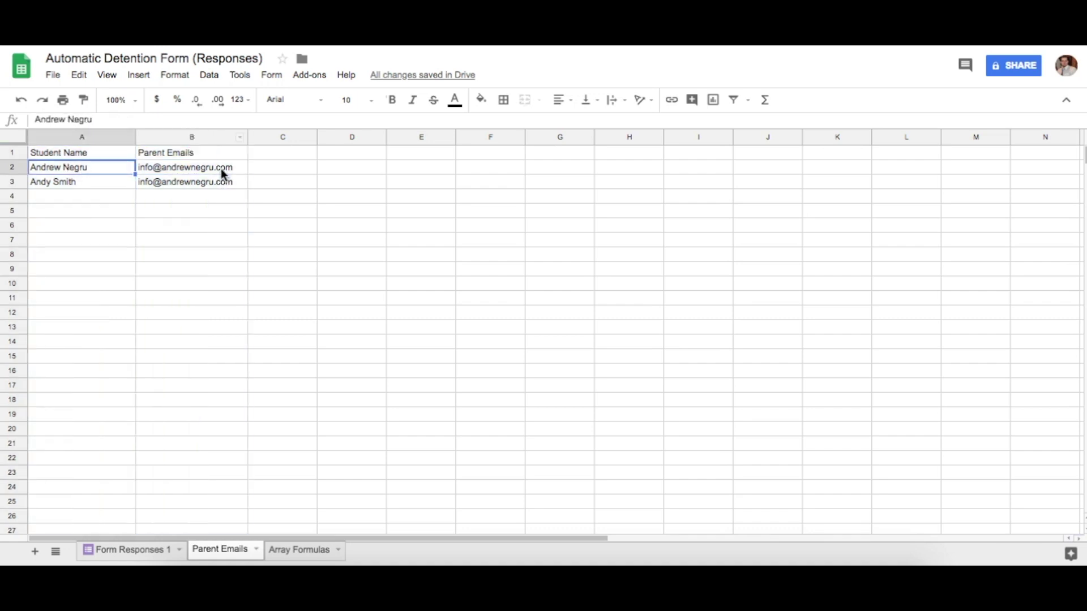
click(232, 167)
double_click(236, 165)
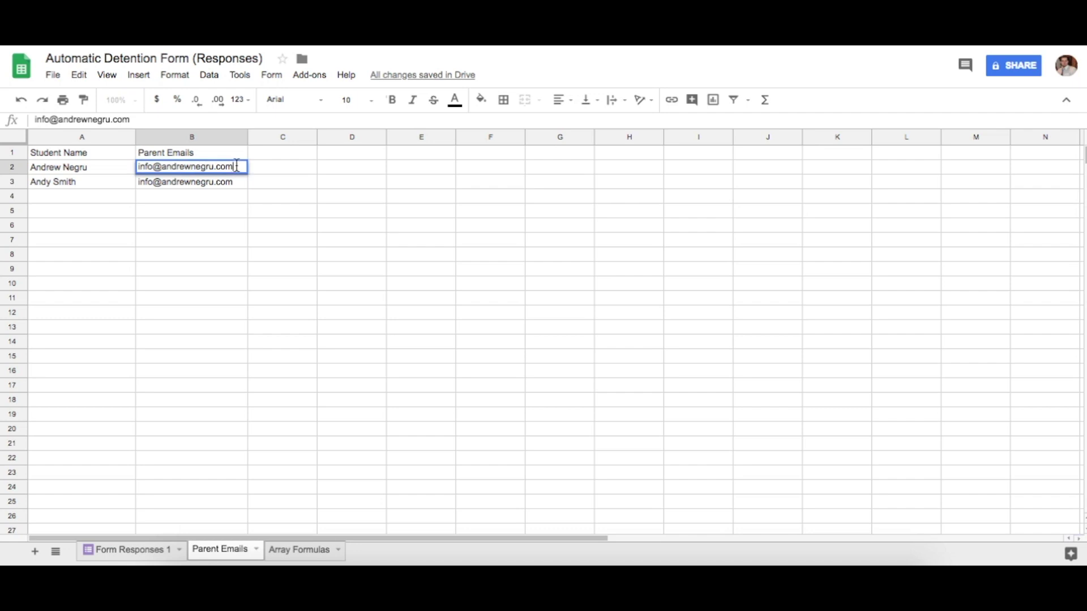
text(, )
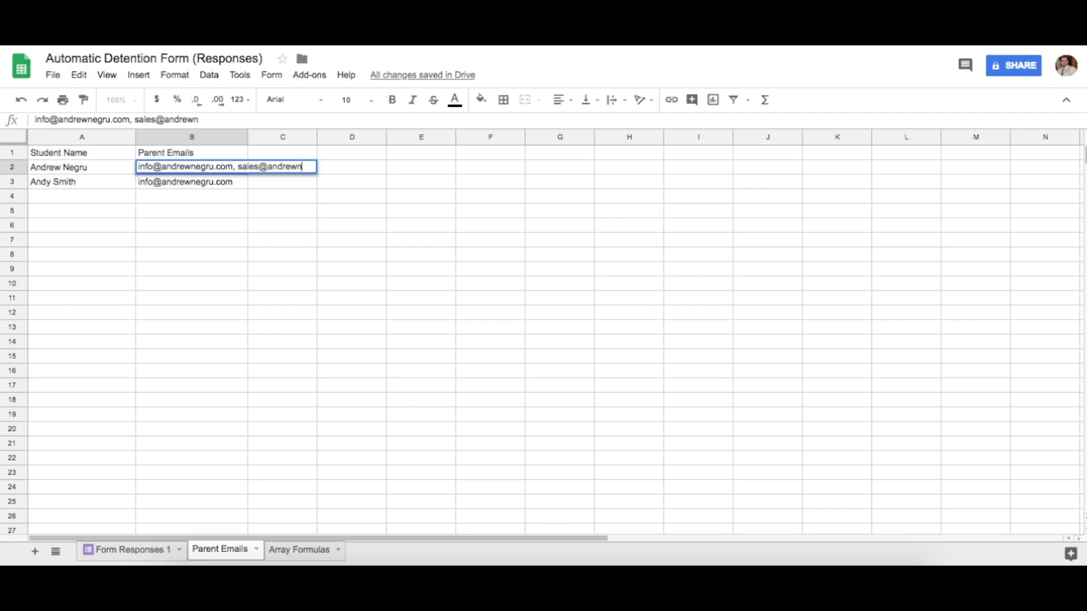
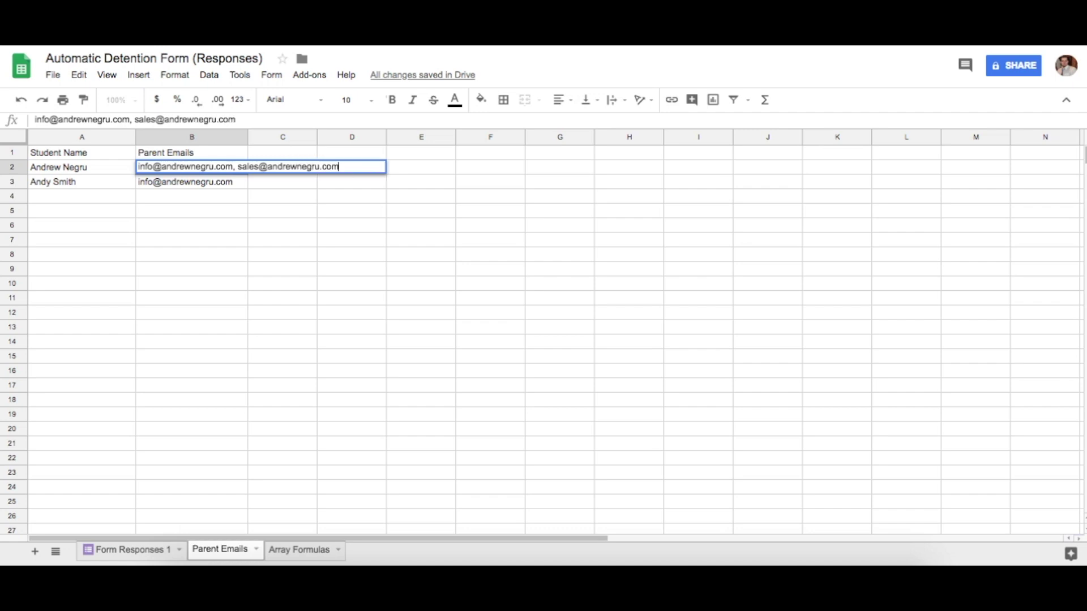
click(258, 185)
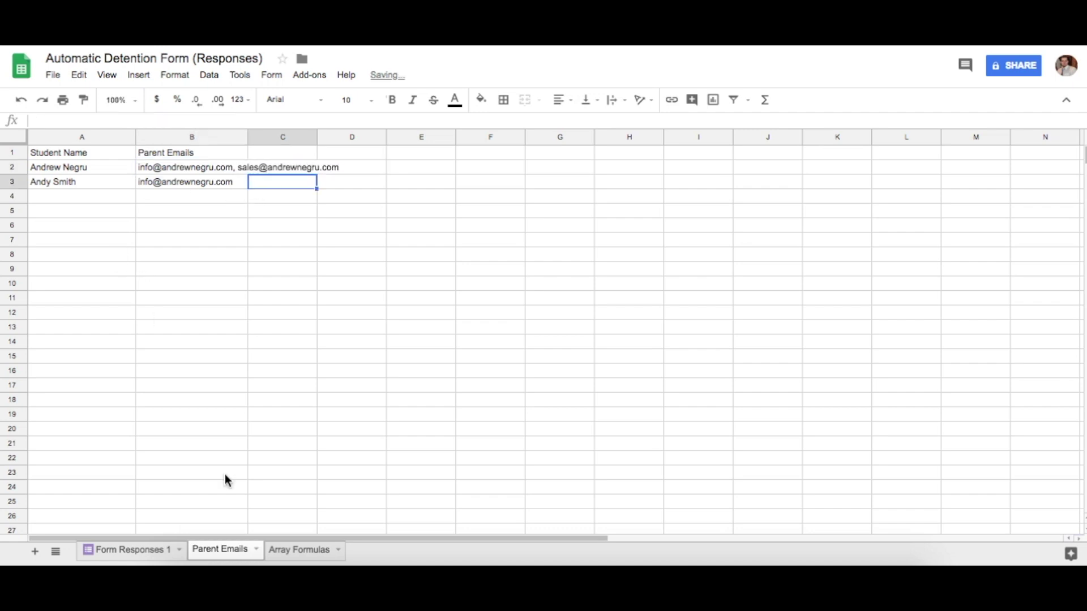
click(294, 549)
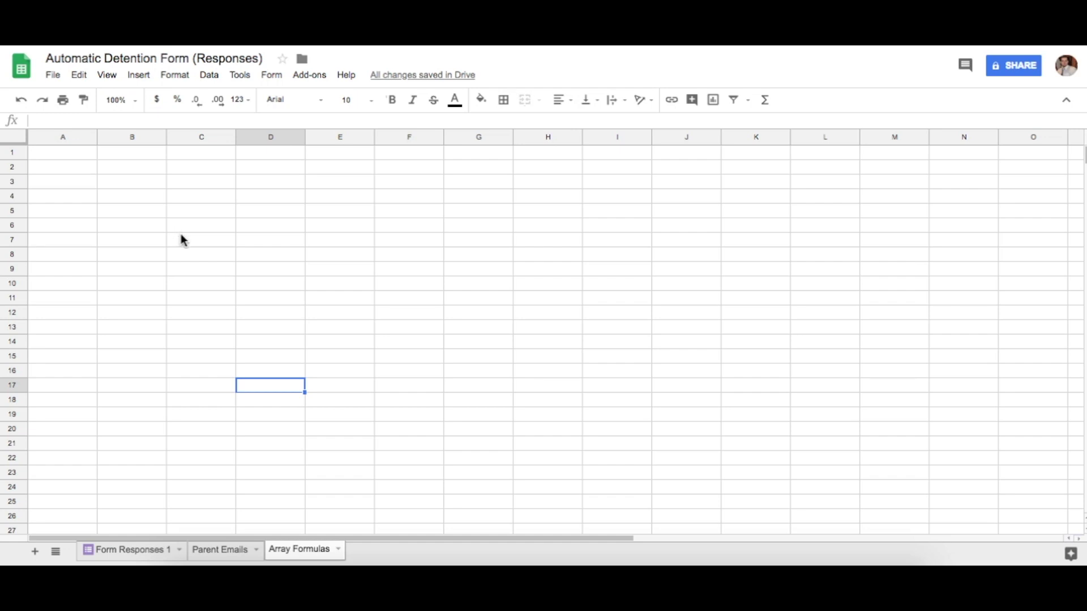
Enter =ARRAYFORMULA('Form Responses 1'!A:F) in A1 of the Array Formulas sheet
key(ctrl+Home)
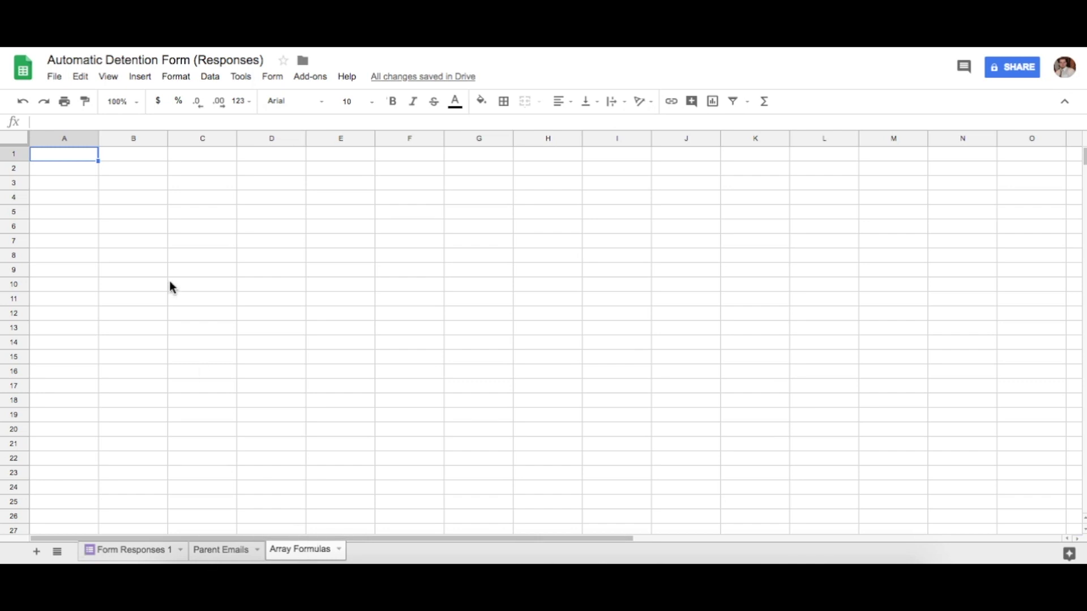
click(152, 549)
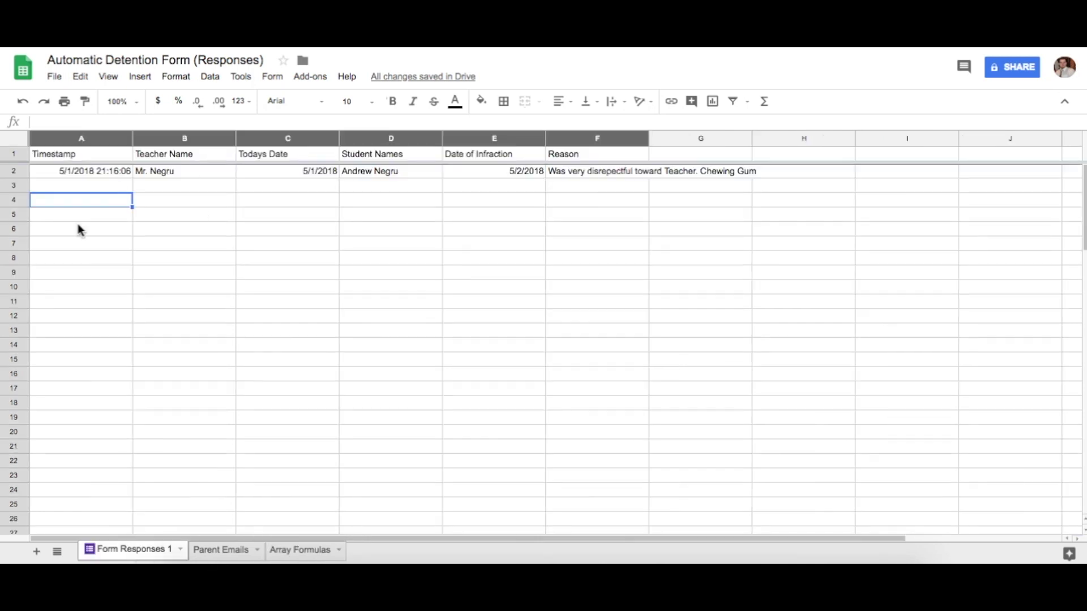
click(303, 549)
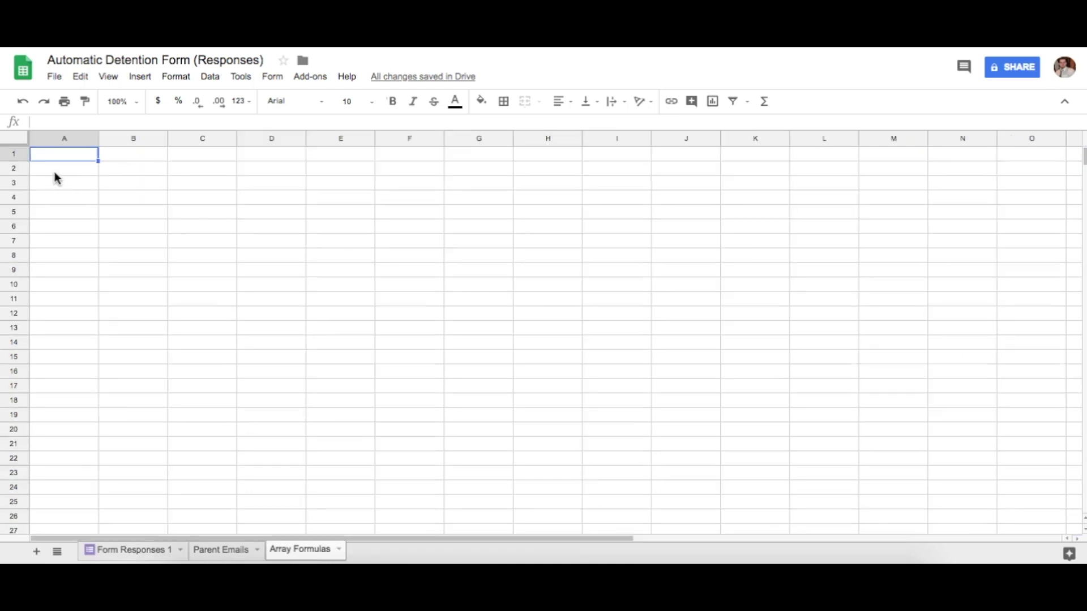
text(+)
key(BackSpace)
text(=)
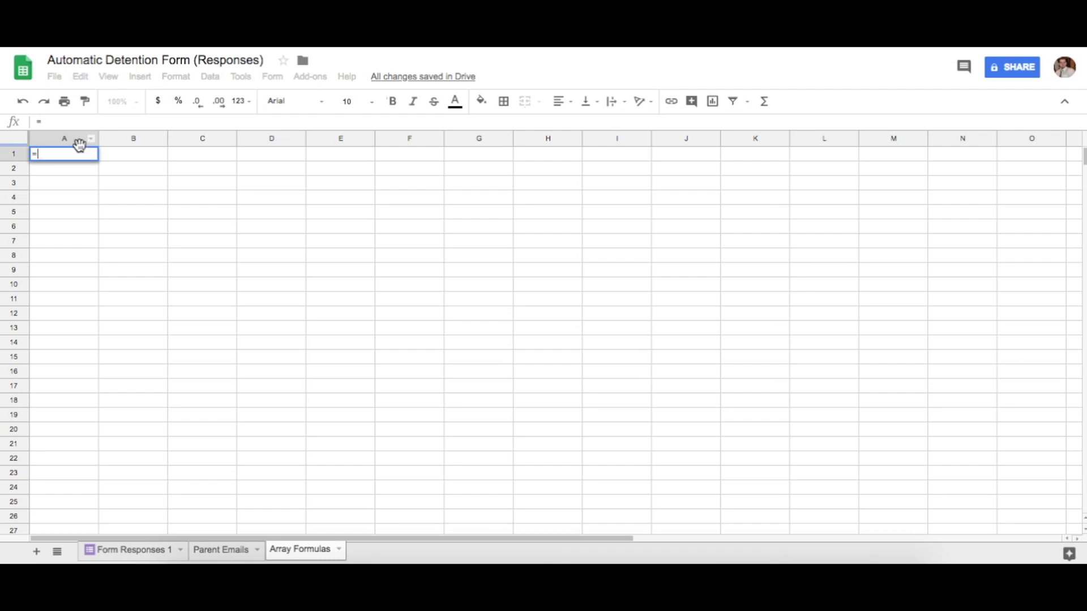
text(array)
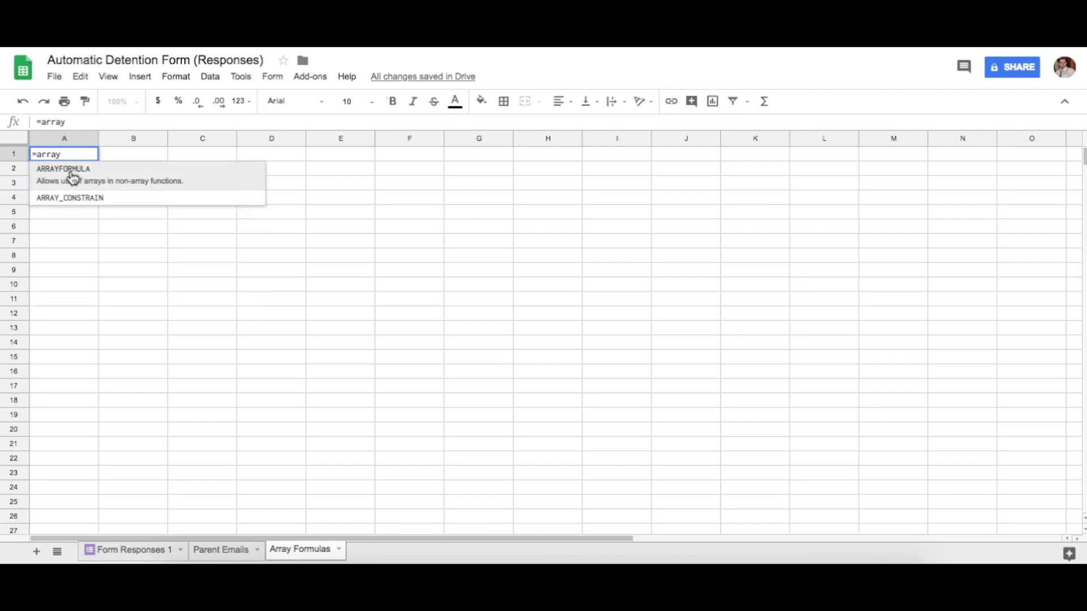
click(72, 177)
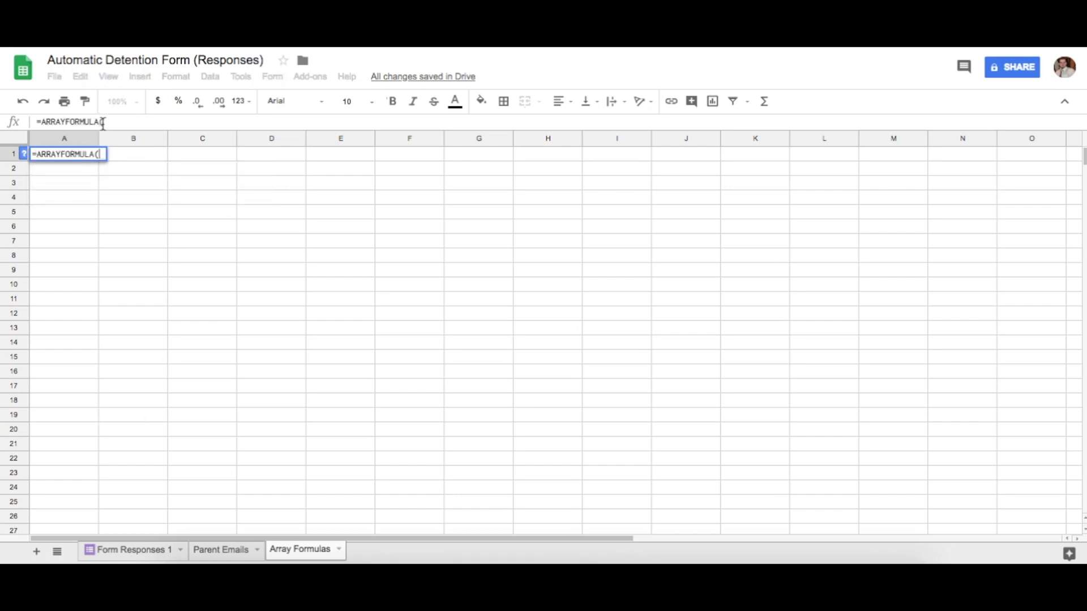
click(131, 556)
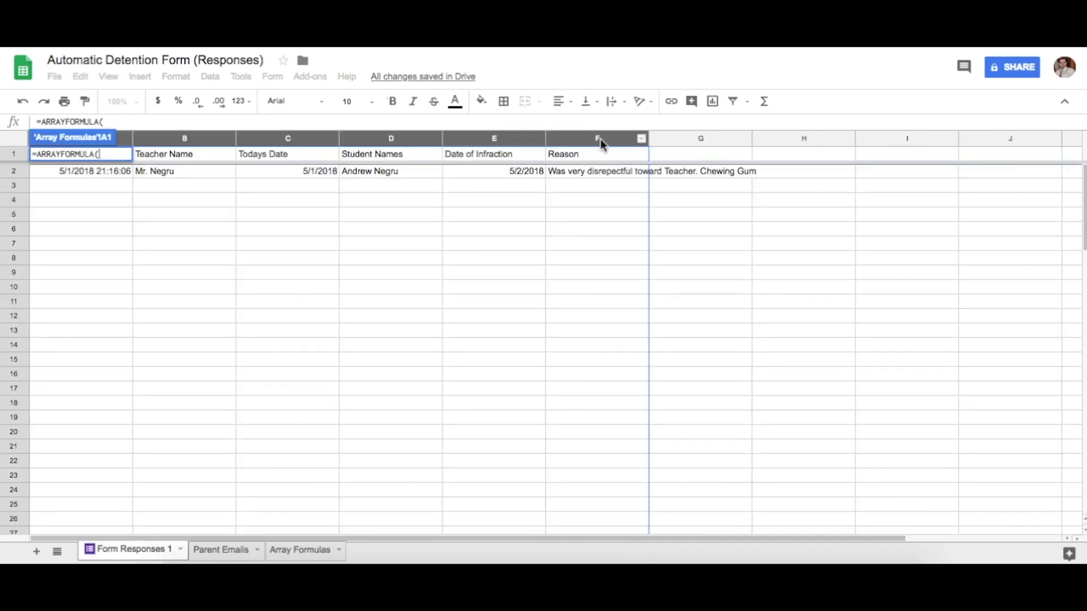
drag(600, 139, 109, 146)
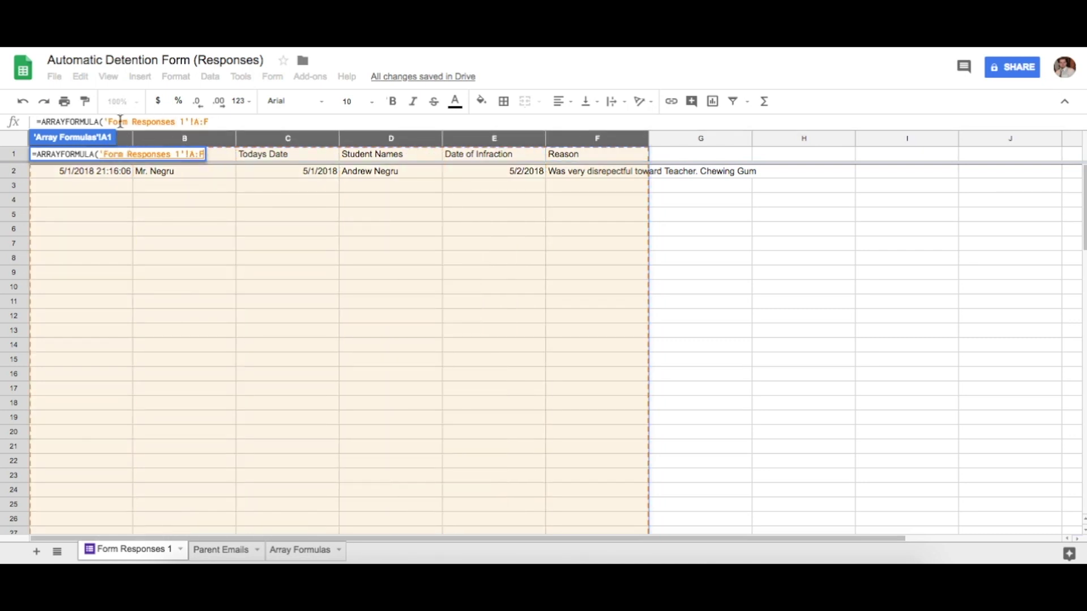
click(300, 550)
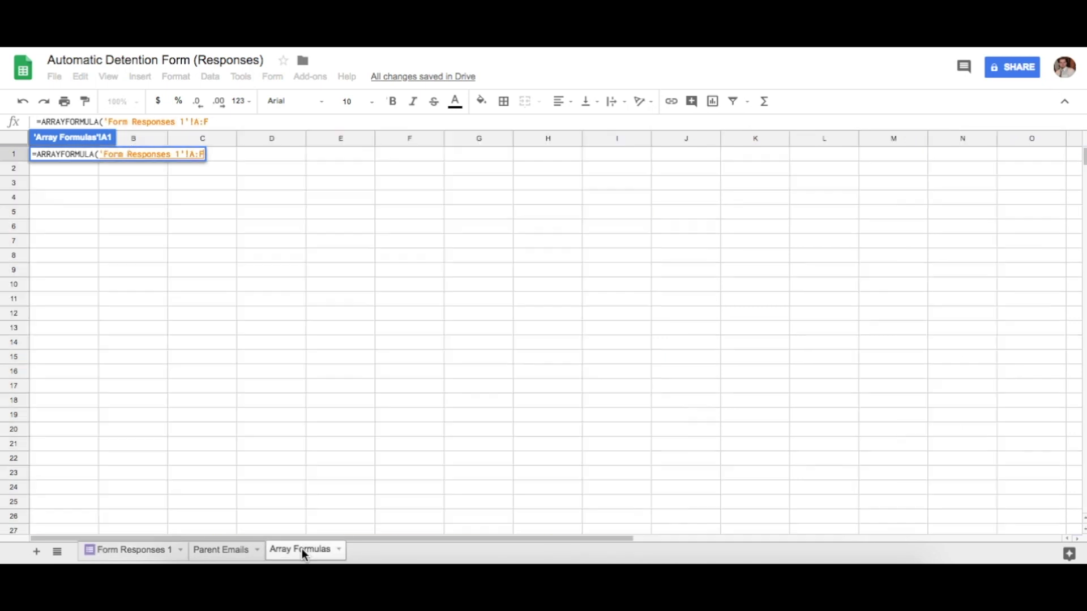
text())
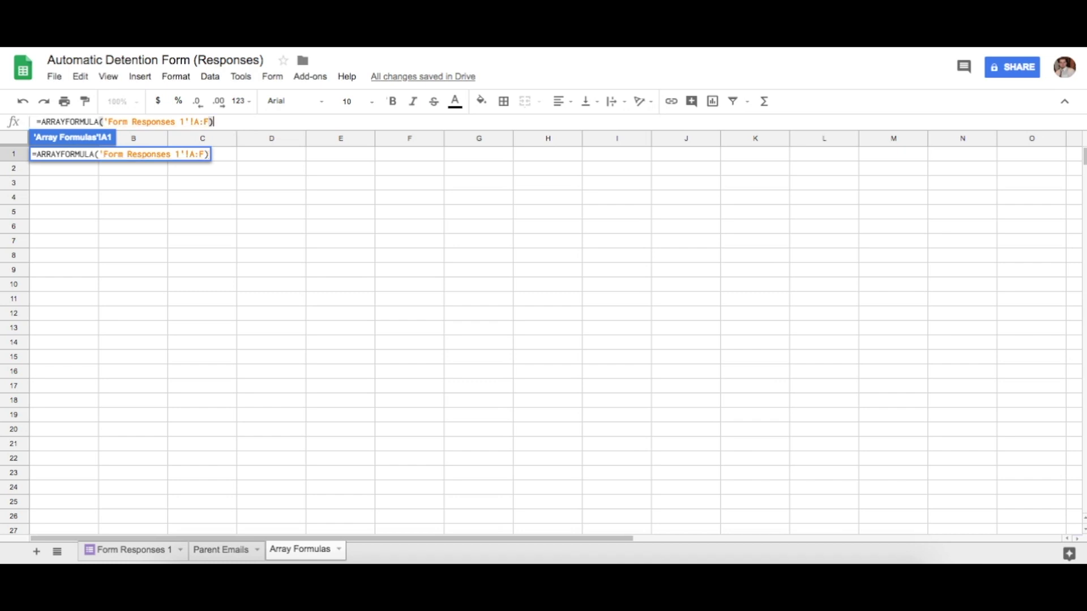
key(Return)
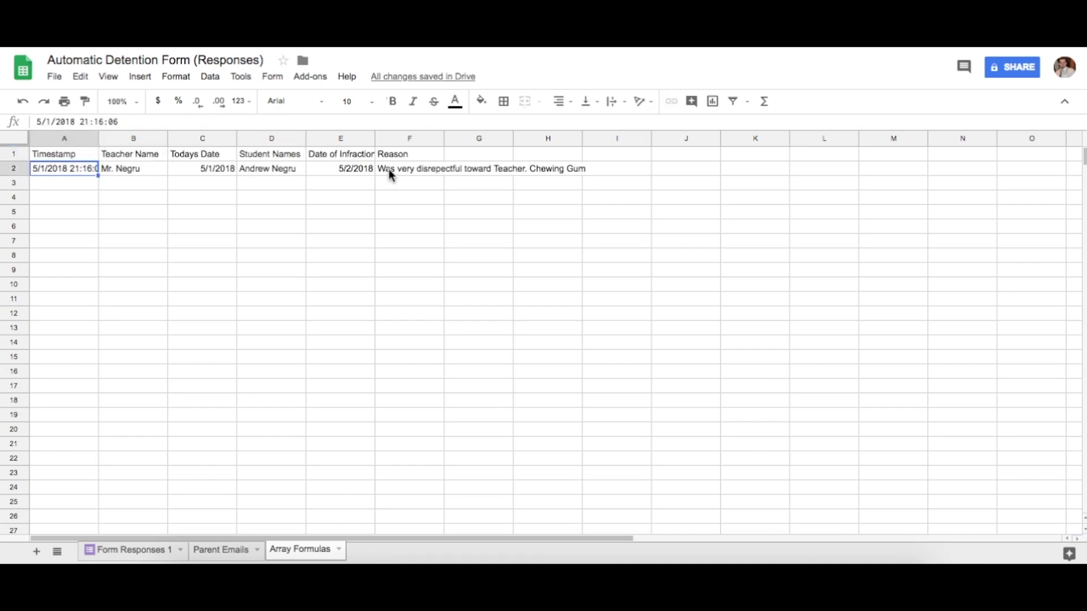
Widen columns E and F, and verify a 'Type Something' test entry in C8 mirrors, then delete it
drag(375, 139, 400, 138)
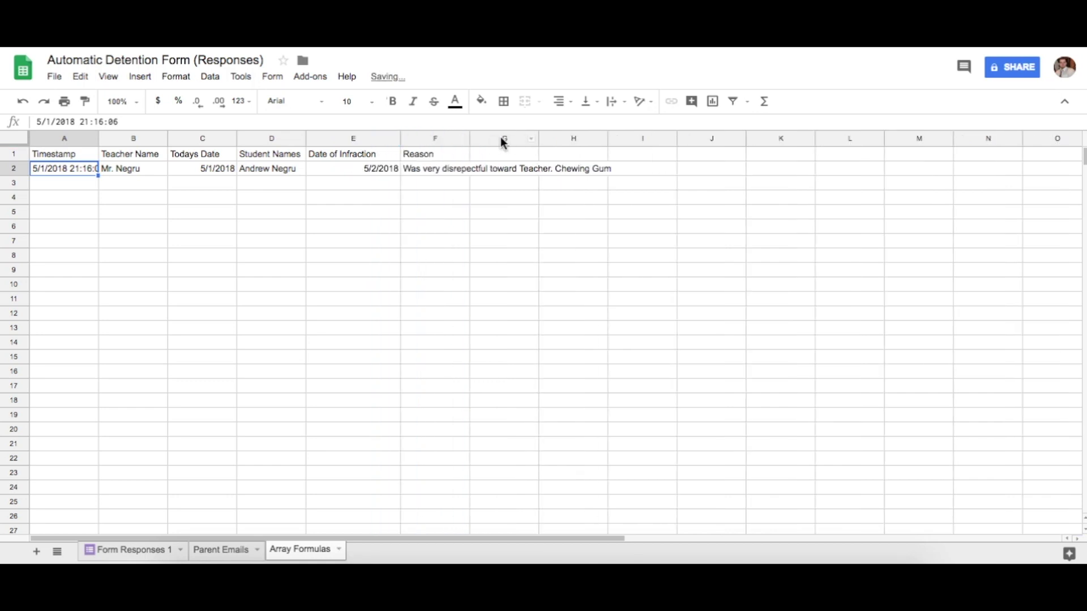
drag(470, 138, 504, 142)
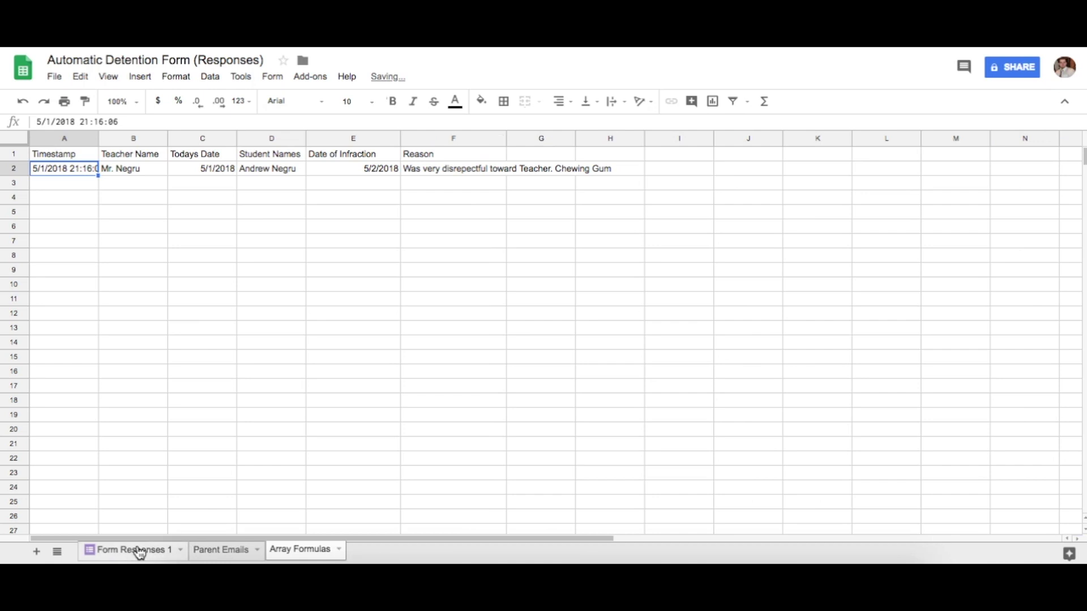
click(138, 550)
click(275, 260)
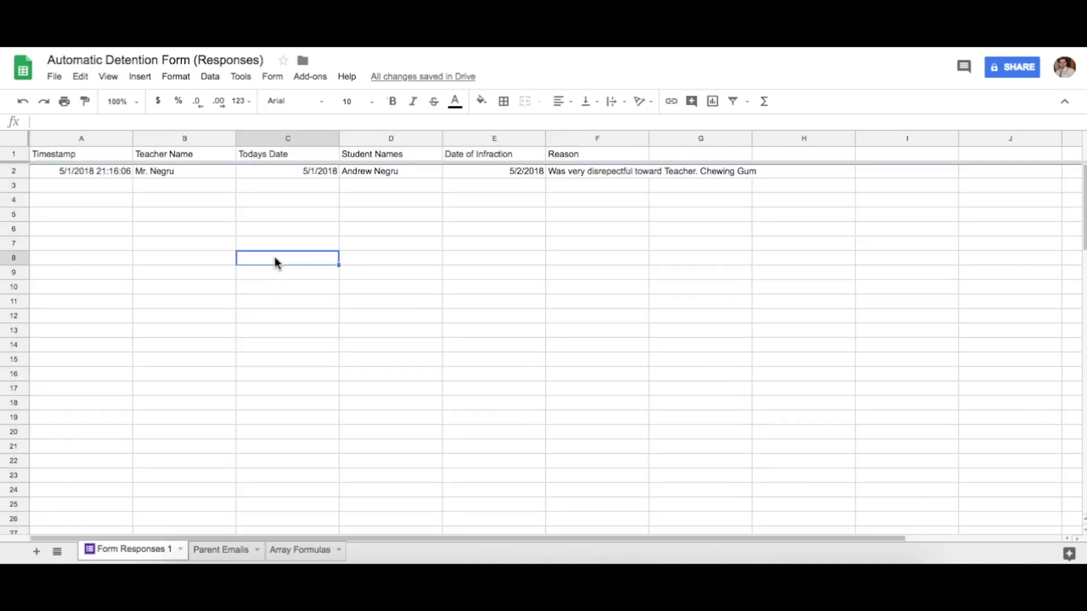
text(Type Something)
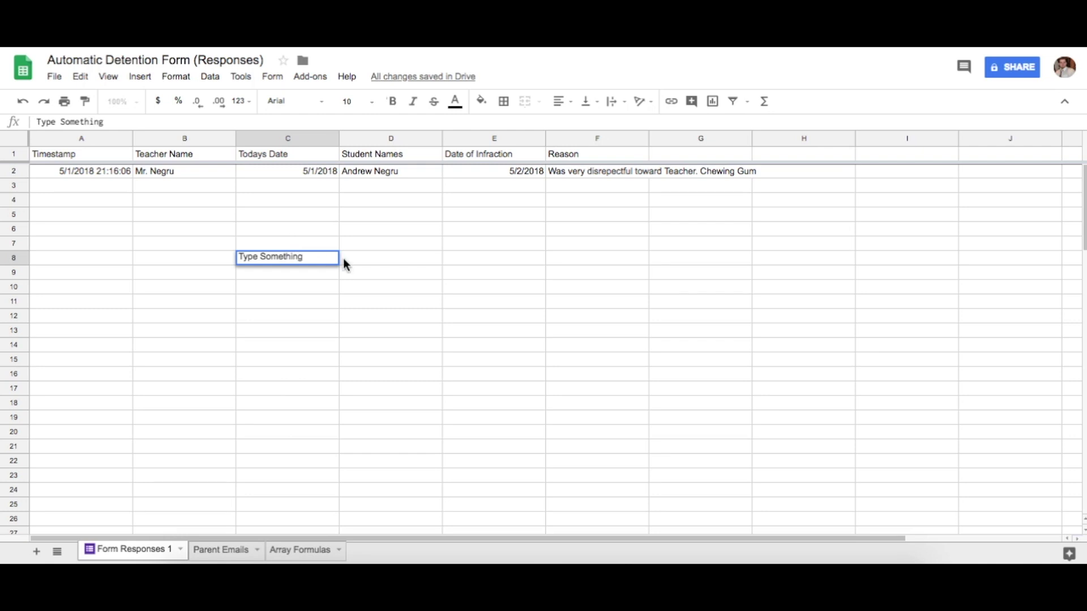
click(363, 263)
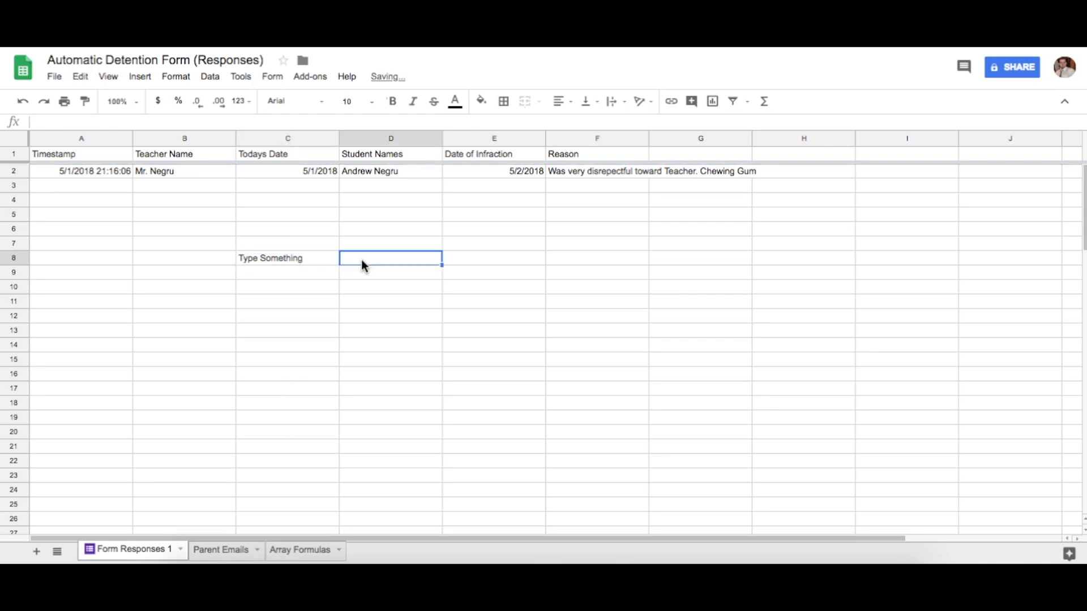
click(278, 262)
click(301, 550)
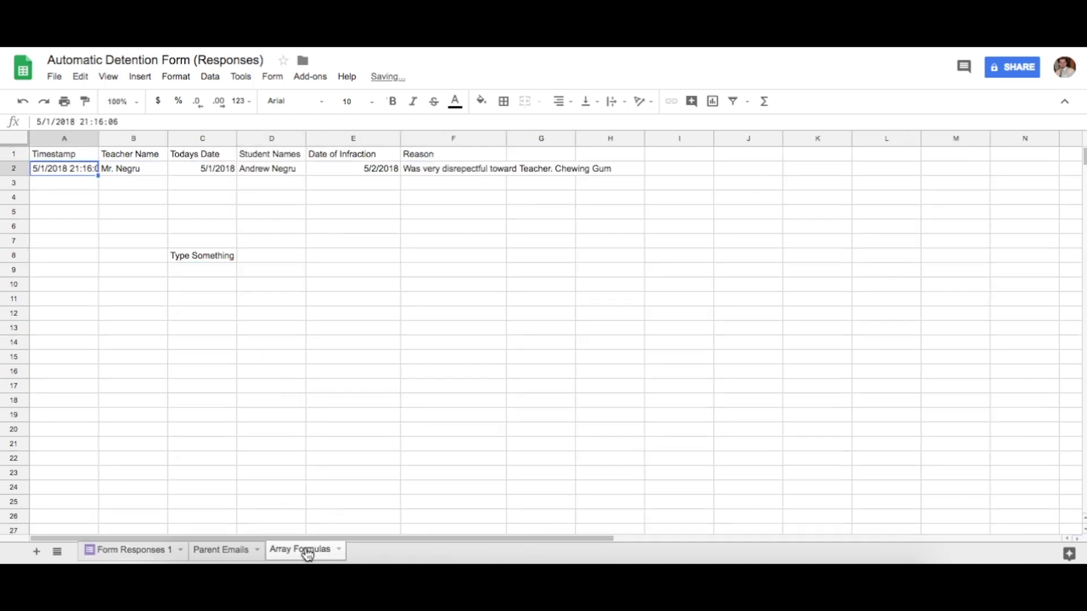
click(208, 260)
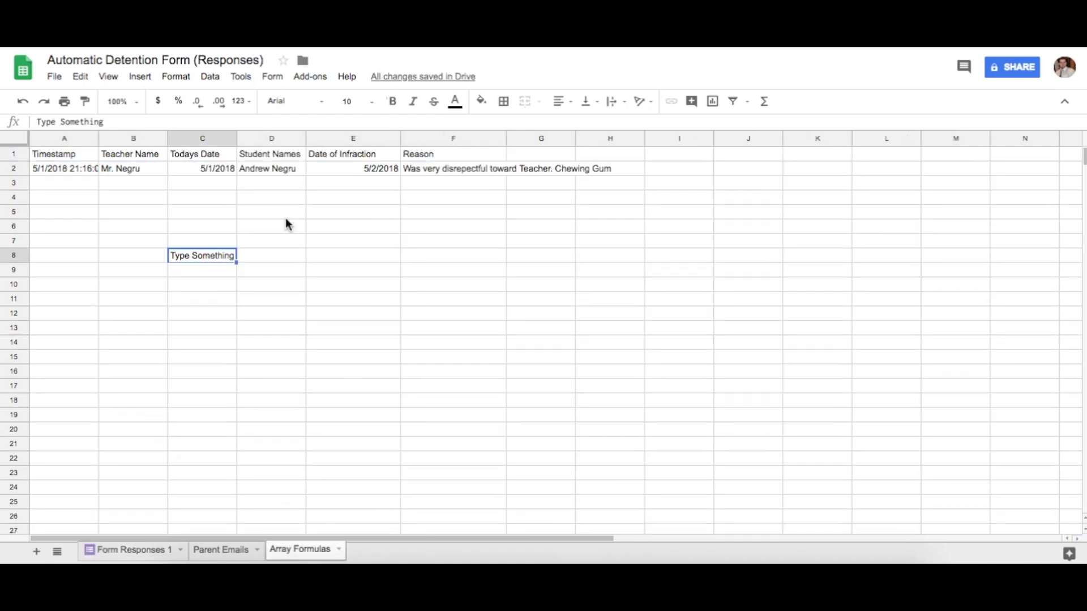
click(139, 552)
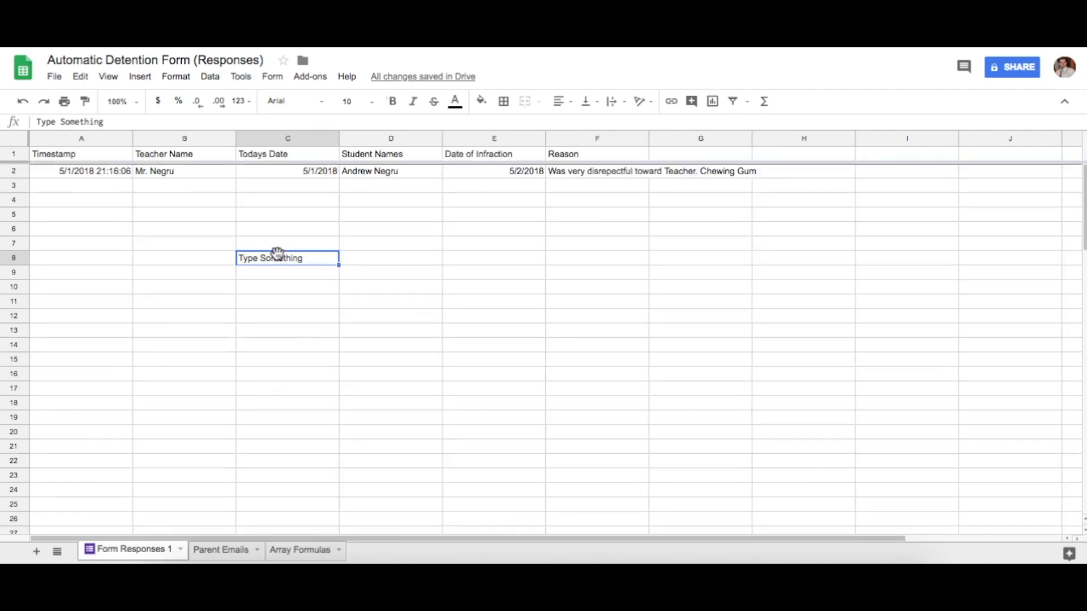
key(Delete)
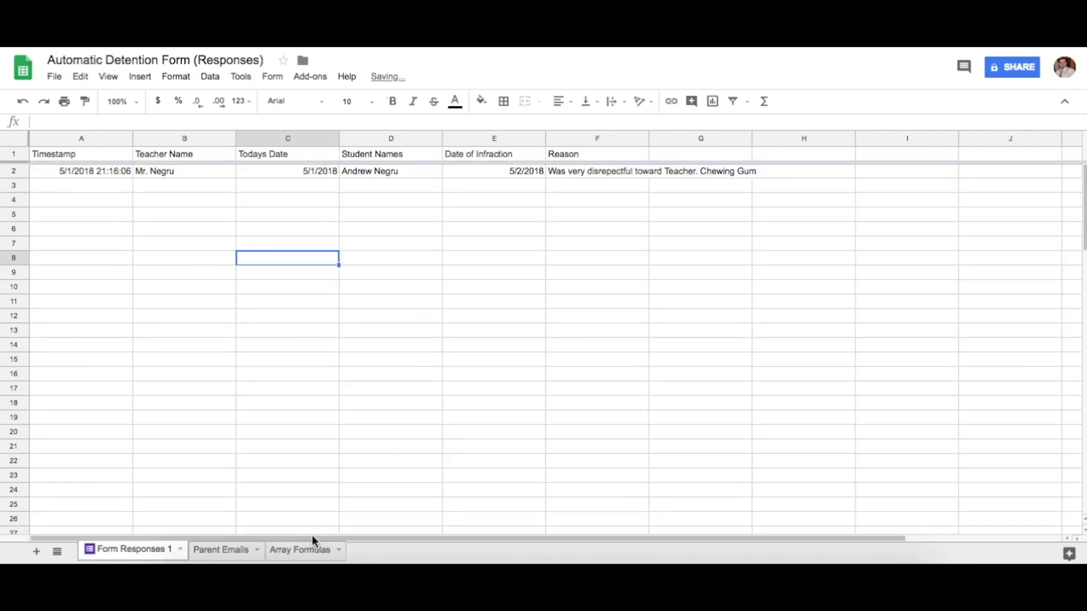
click(300, 550)
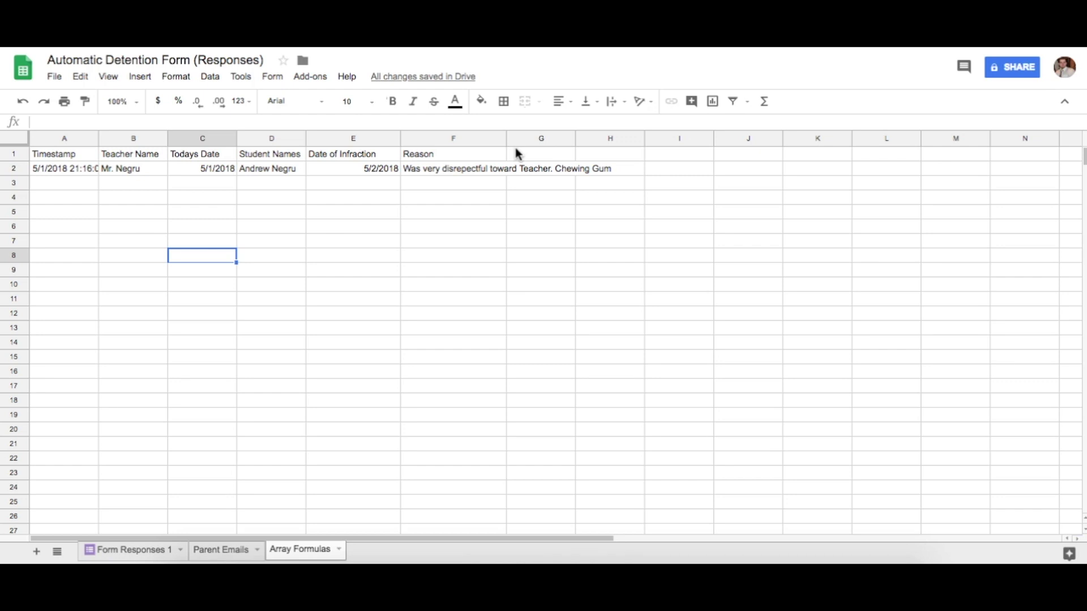
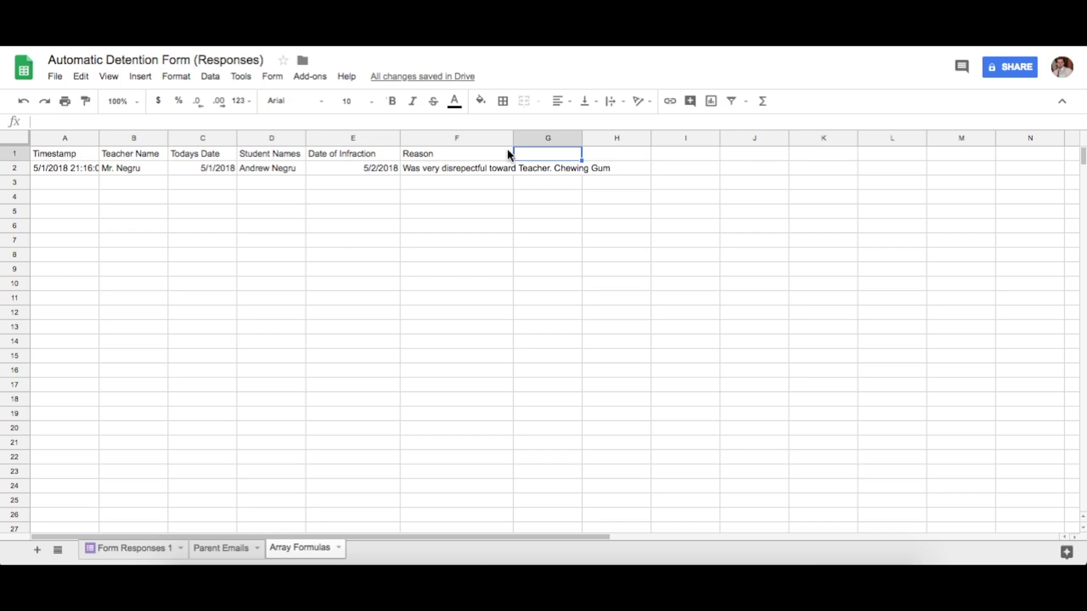
Head column G 'Parent Emails' and paste the IF/VLOOKUP parent-email lookup formula into G2
text(Parent Emails)
key(Return)
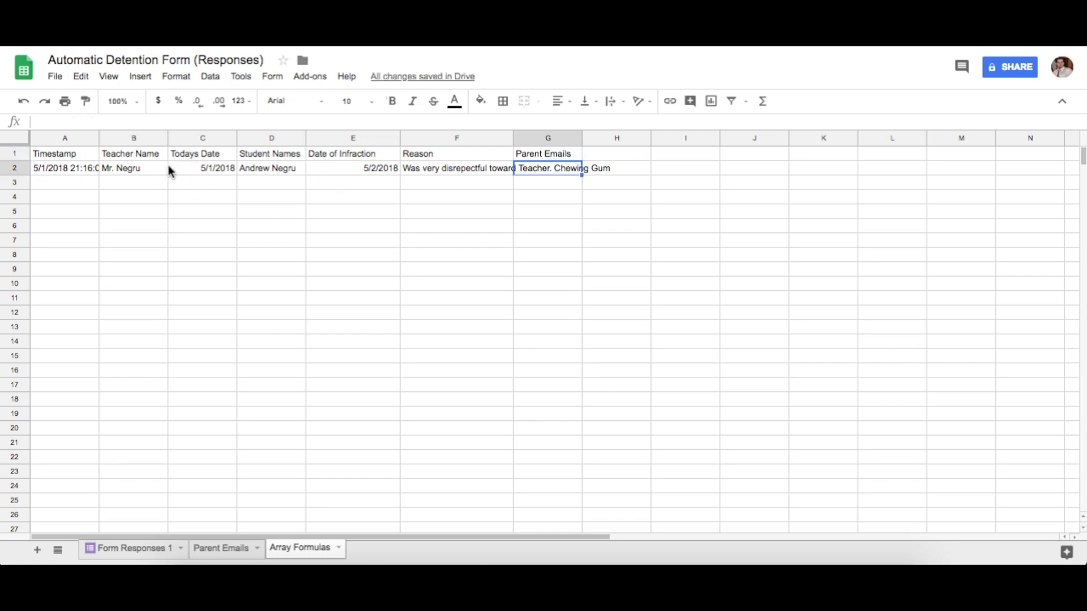
click(260, 170)
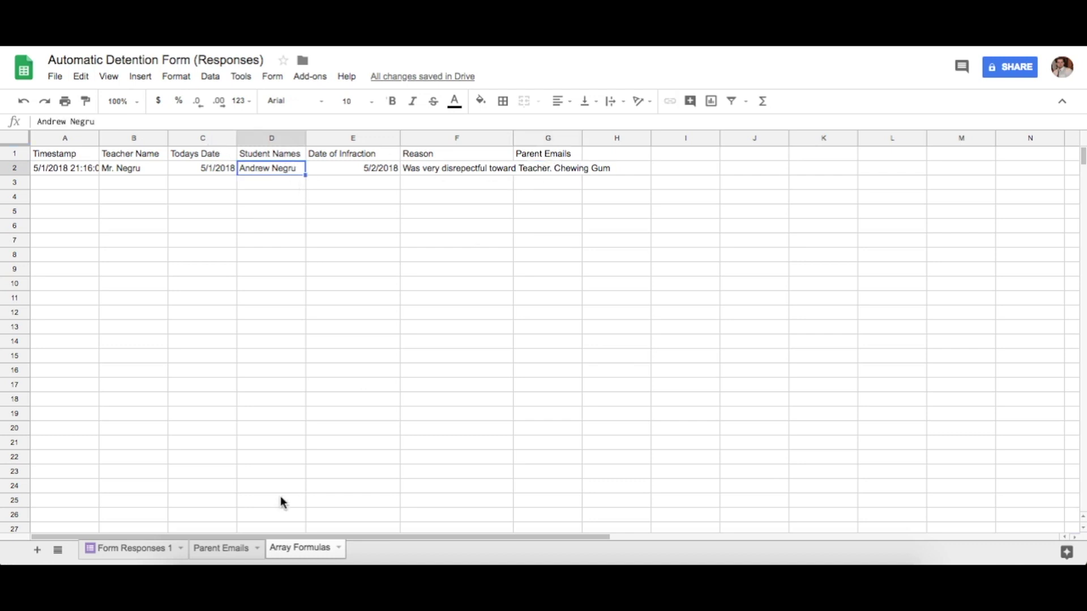
click(228, 549)
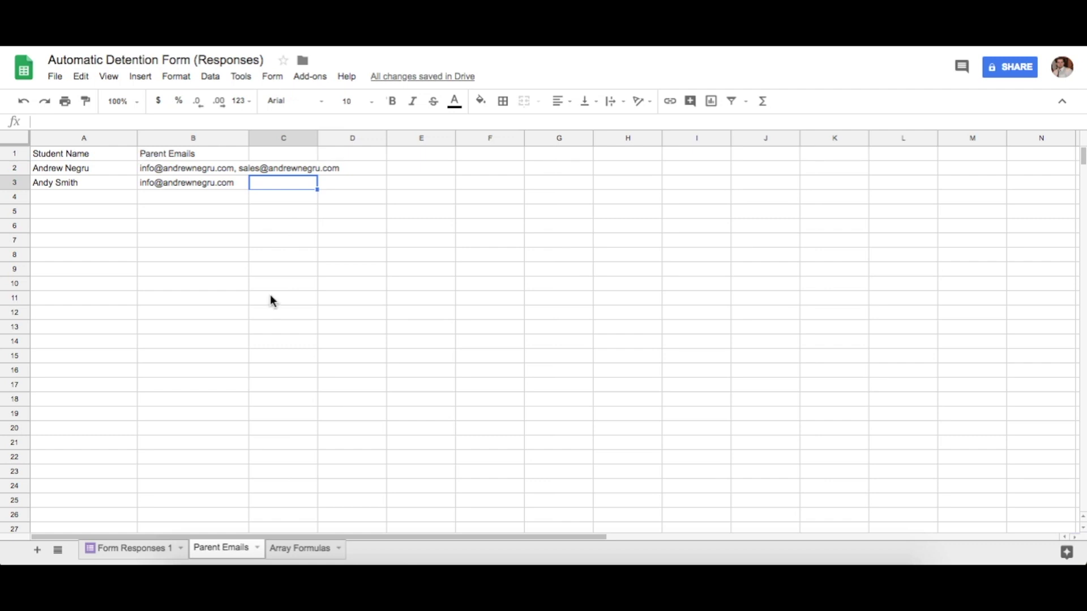
click(303, 549)
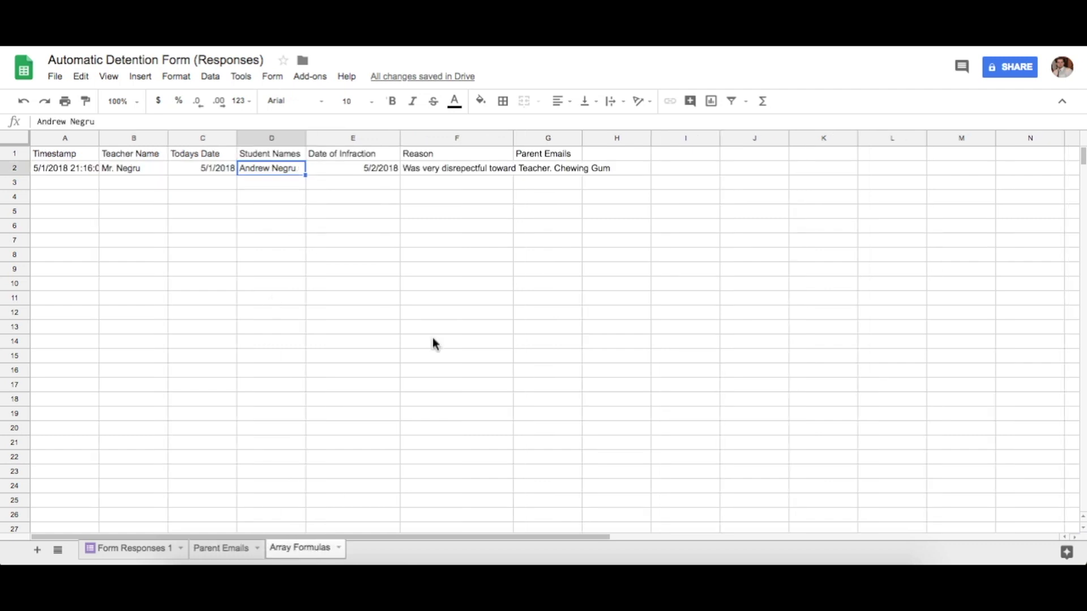
click(552, 165)
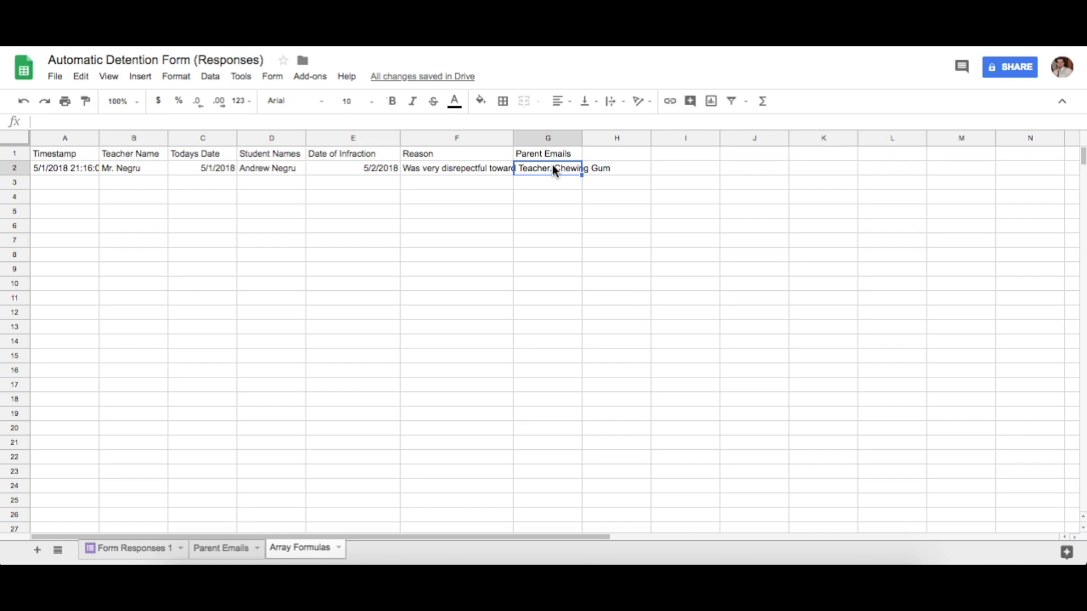
text(=if(isblank(D2),"", VLOOKUP(D2,'Parent Emails'!$A$1:$B$55,2,FALSE)))
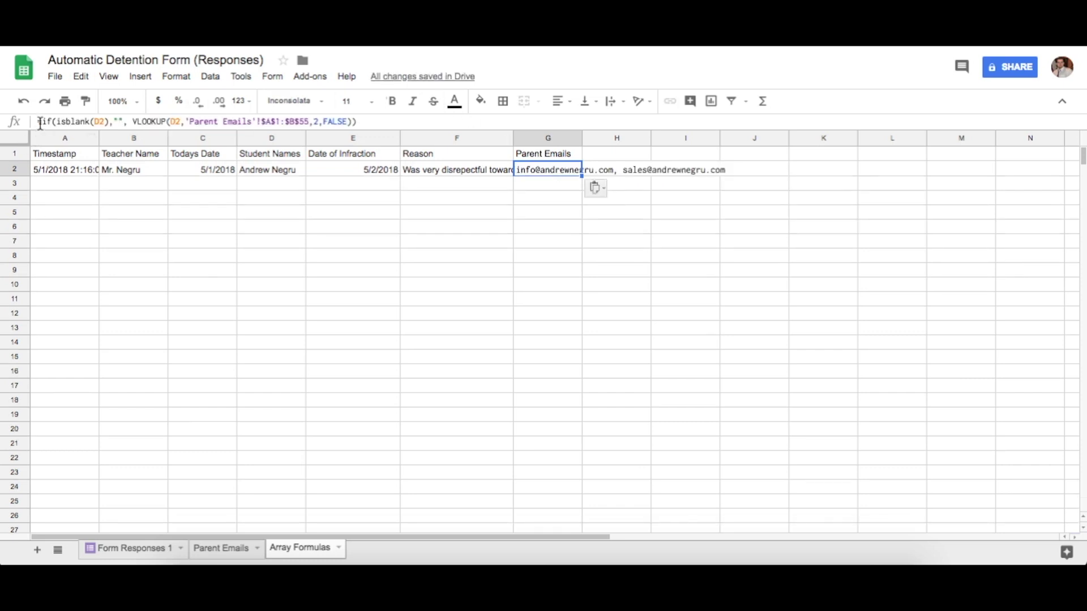
click(133, 121)
drag(134, 121, 166, 121)
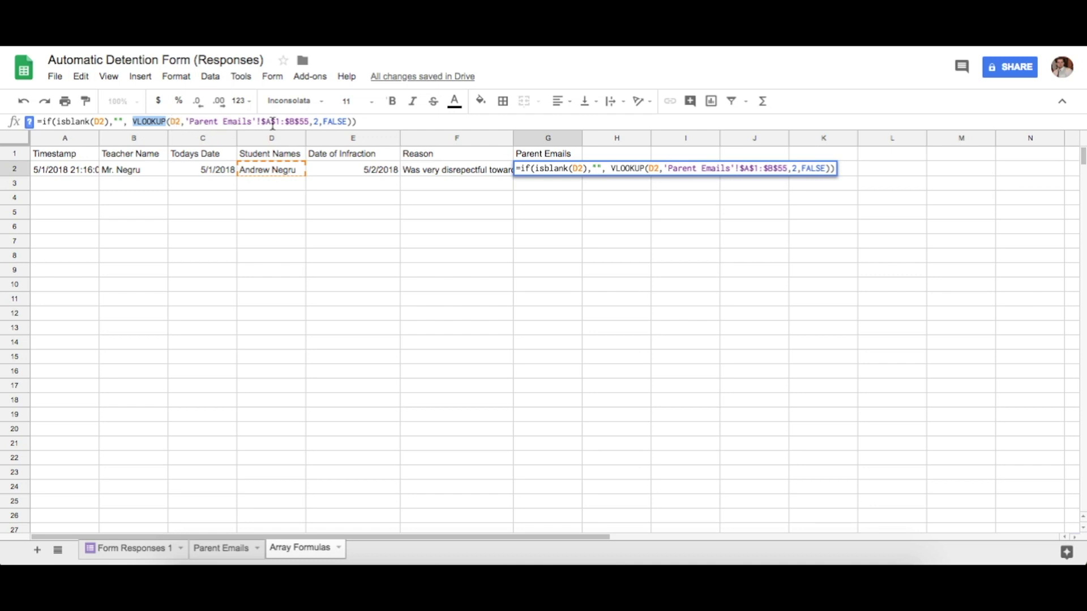
click(227, 557)
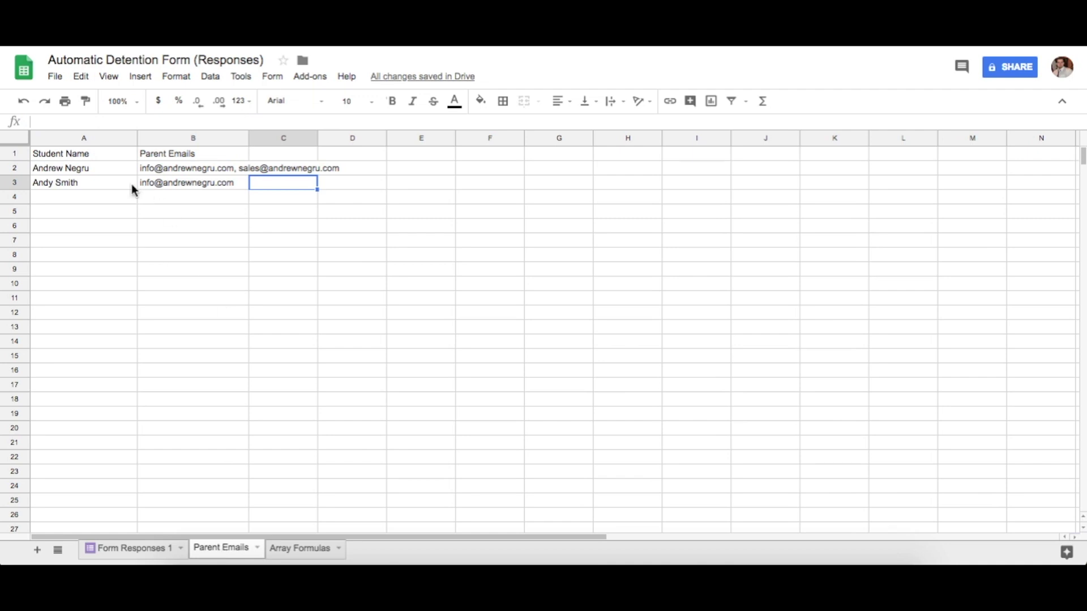
click(290, 552)
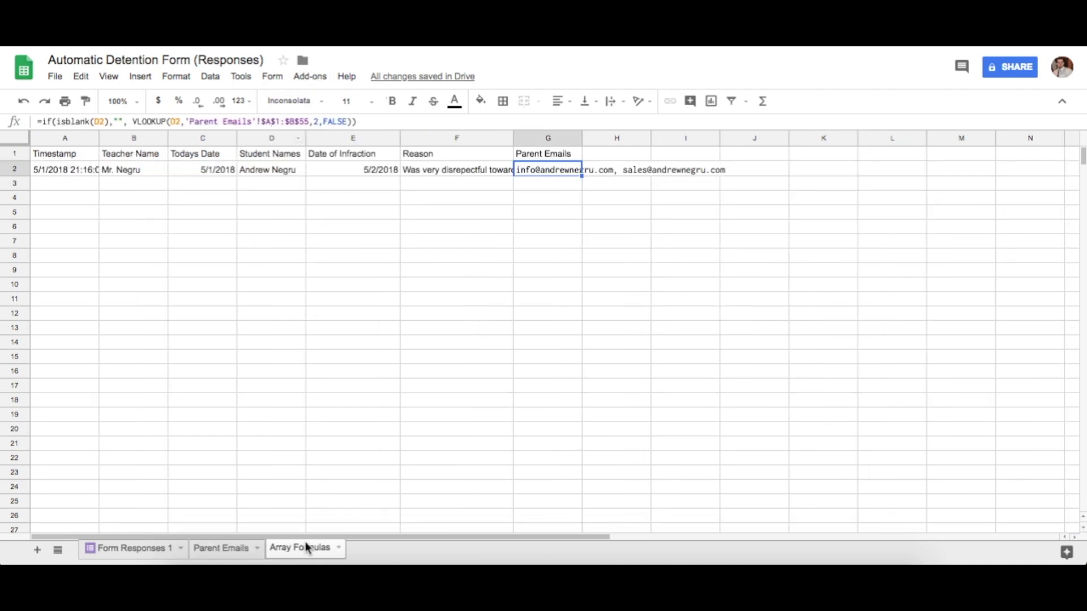
click(233, 549)
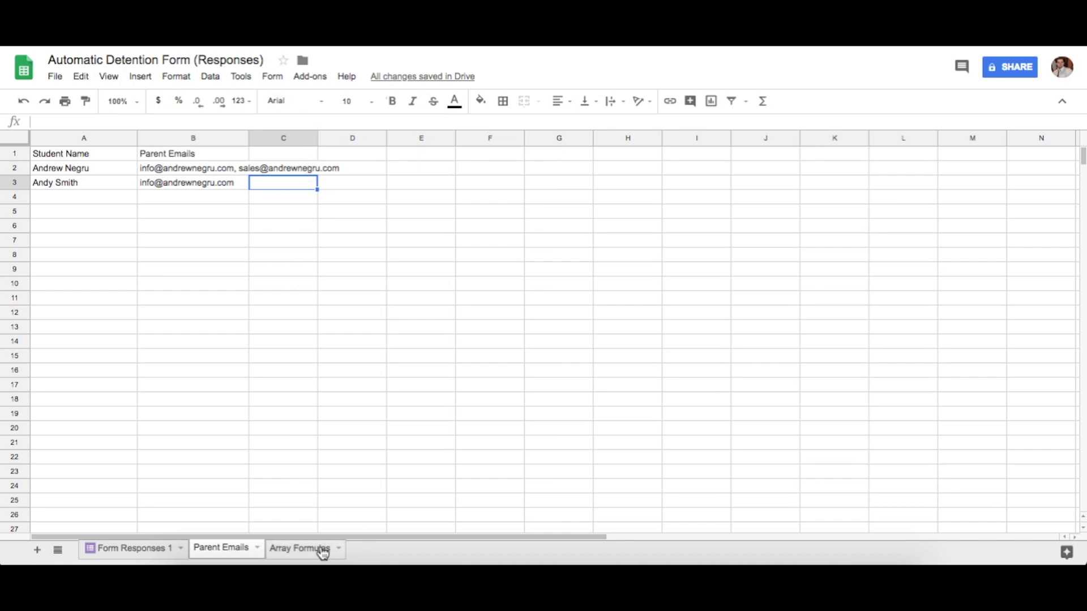
click(325, 551)
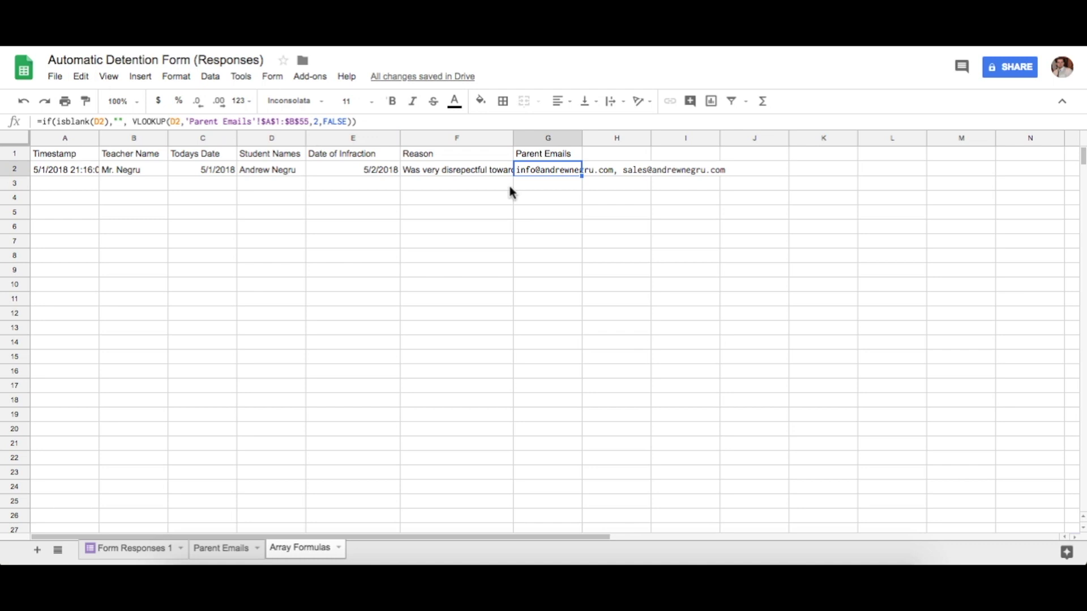
click(540, 189)
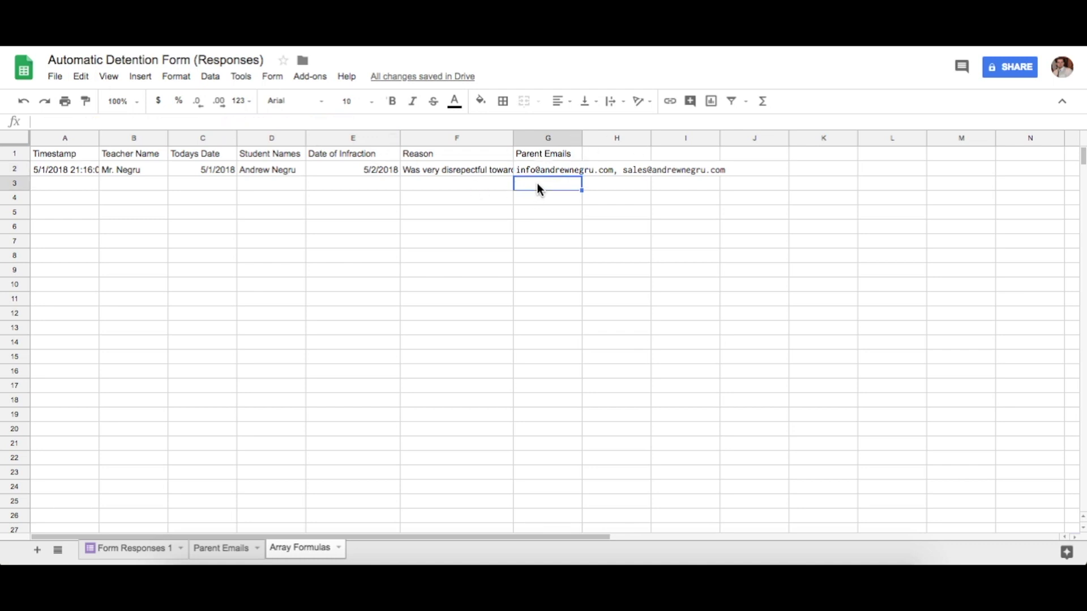
key(Up)
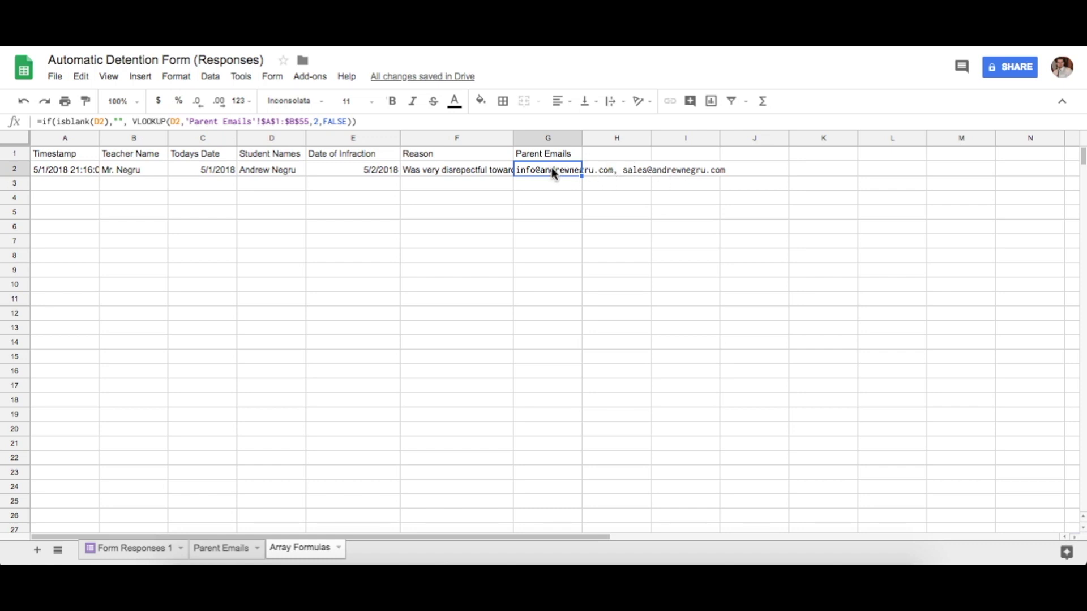
click(224, 548)
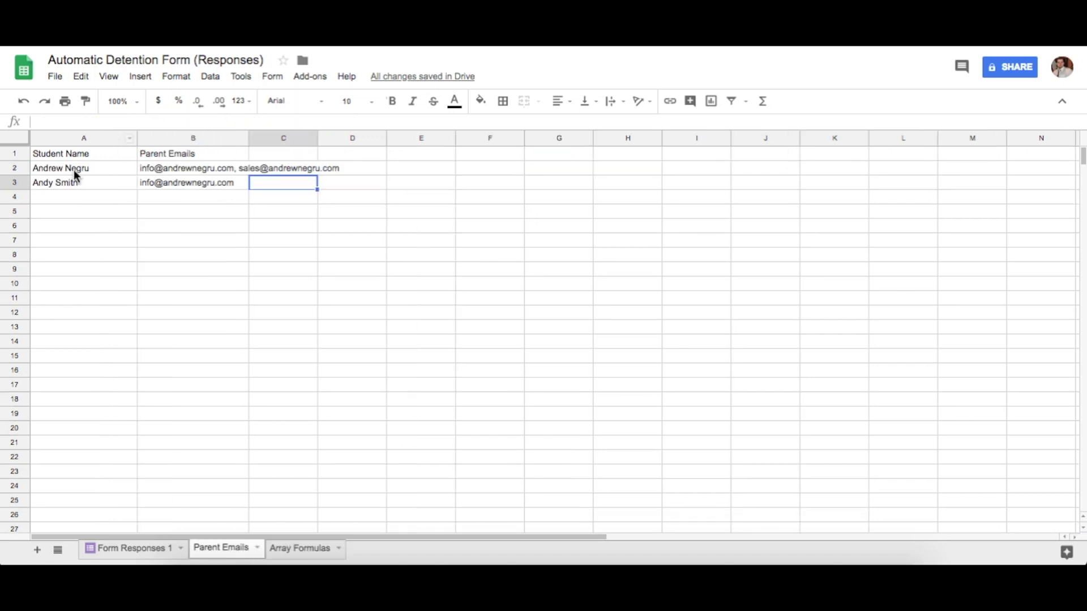
click(299, 549)
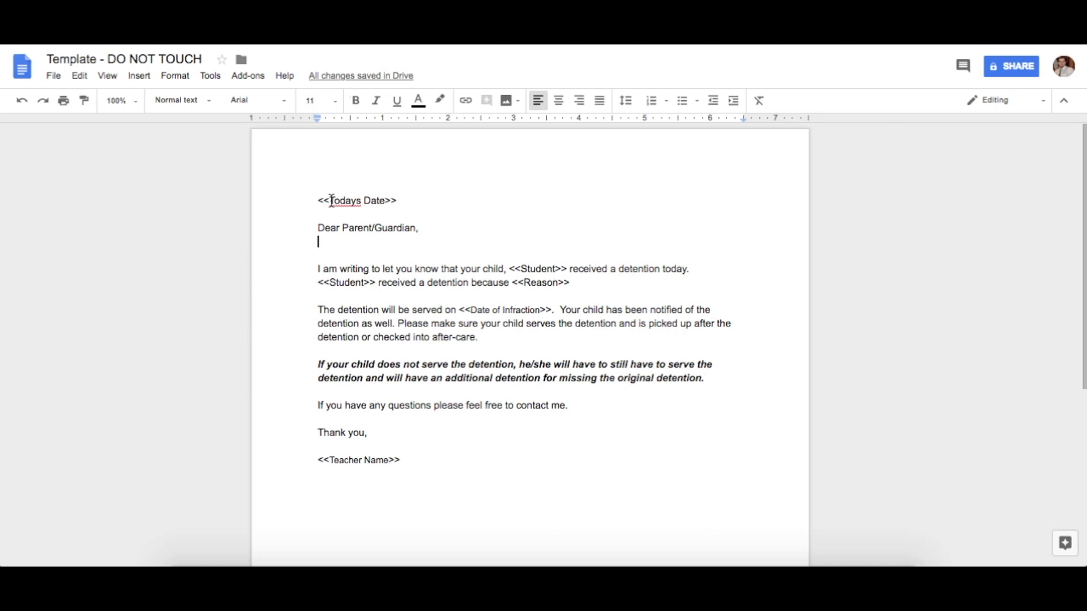
click(356, 201)
text(')
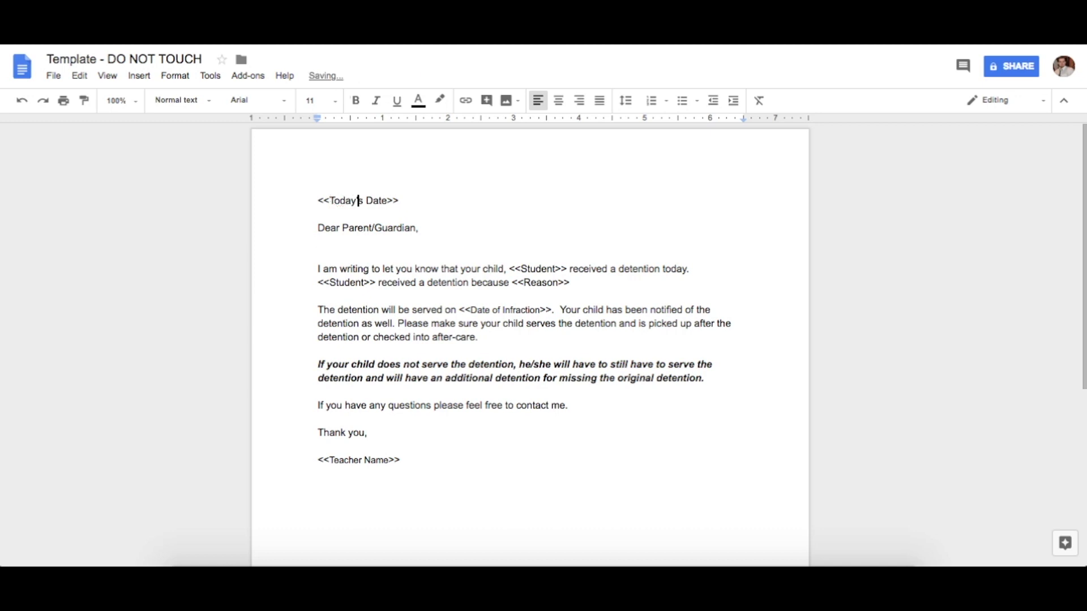
key(BackSpace)
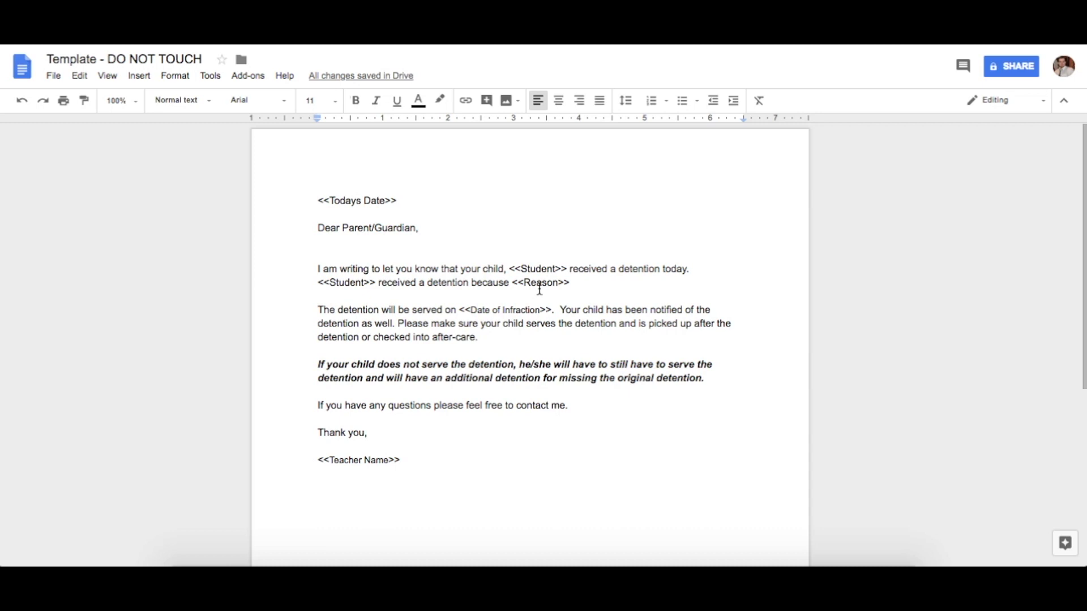
scroll(431, 388, down, 1)
scroll(444, 381, up, 1)
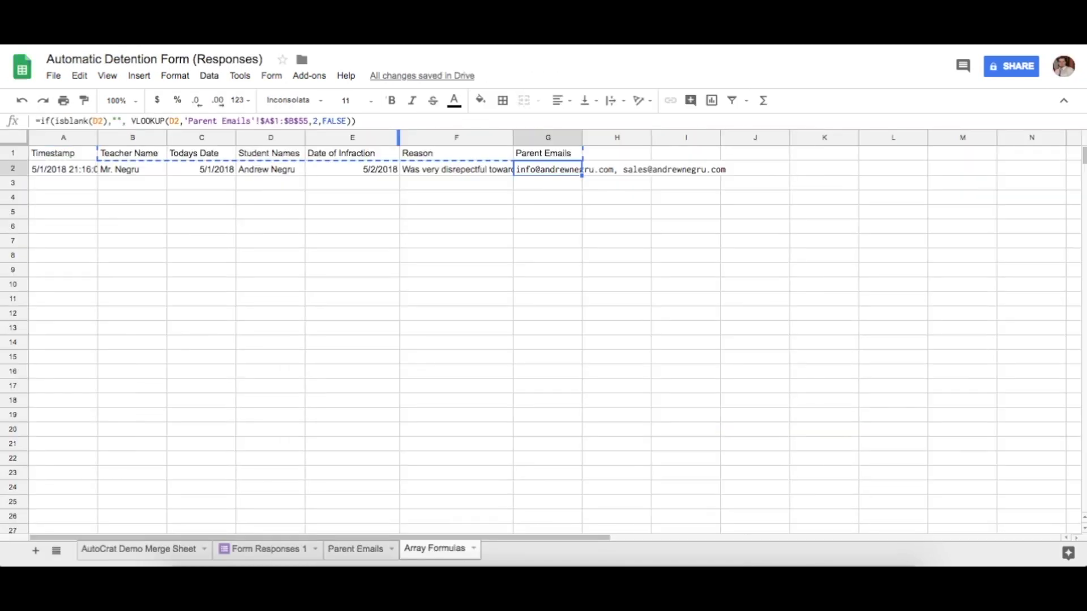
Search the add-on store for autocrat to confirm it is installed, then close the store
click(311, 76)
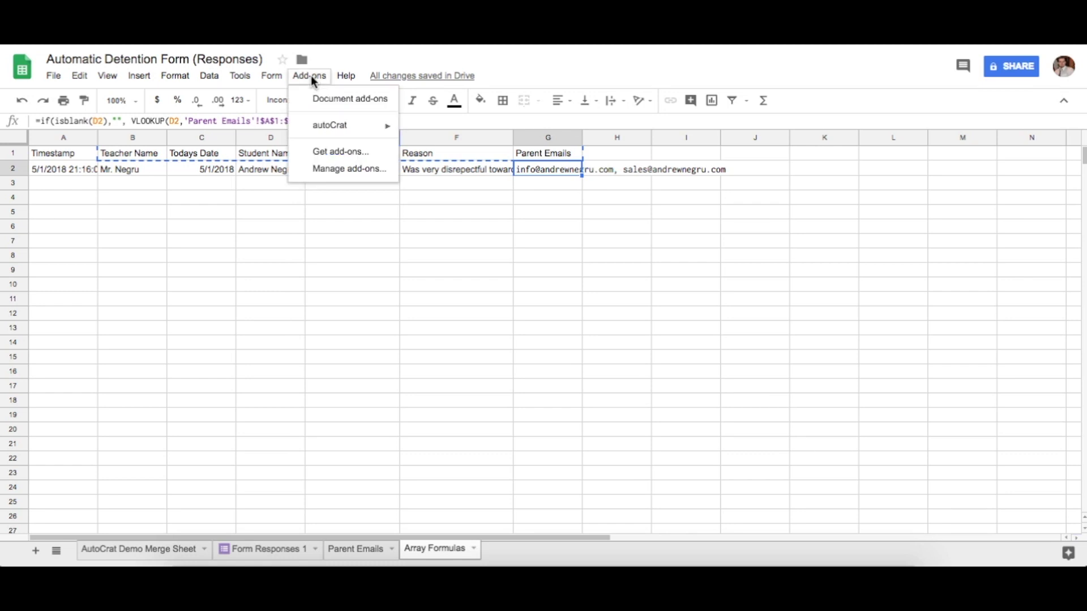
click(349, 153)
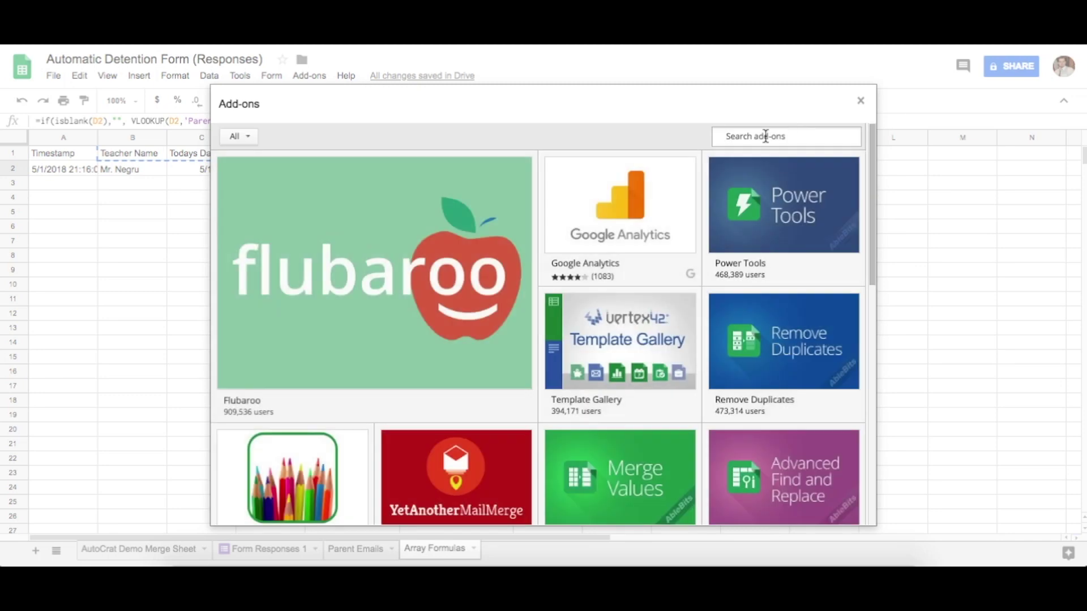
text(autocrat)
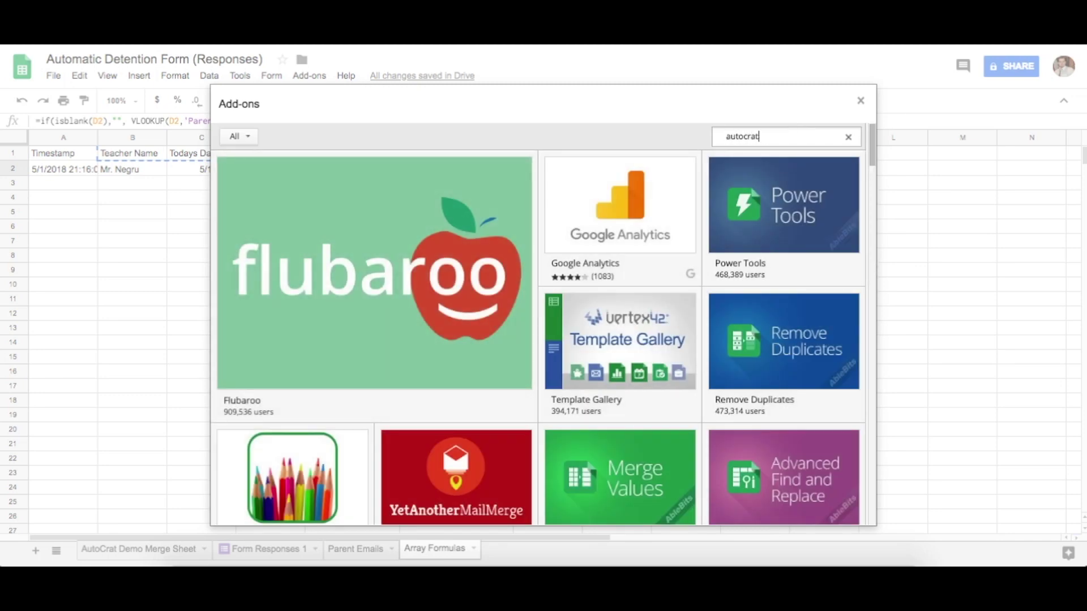
key(Return)
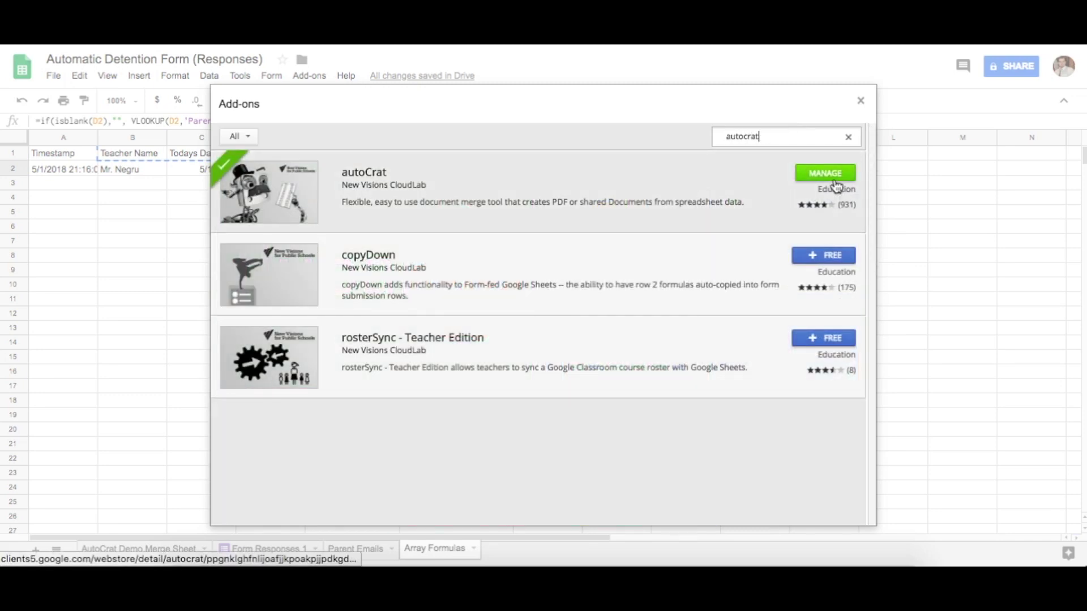
click(860, 102)
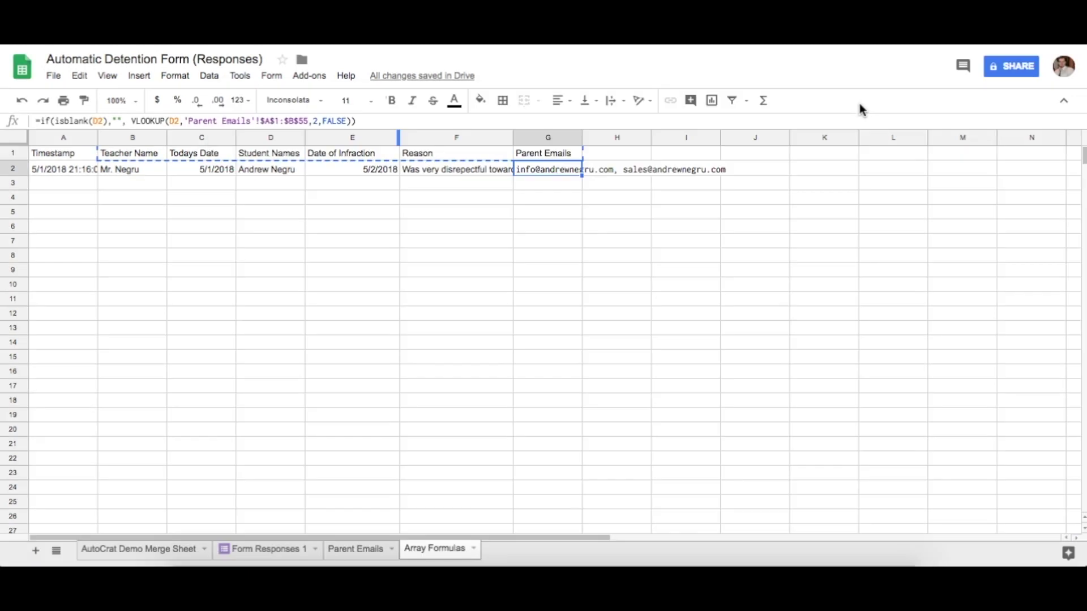
Open autoCrat from the Add-ons menu
click(299, 77)
mouse_move(343, 131)
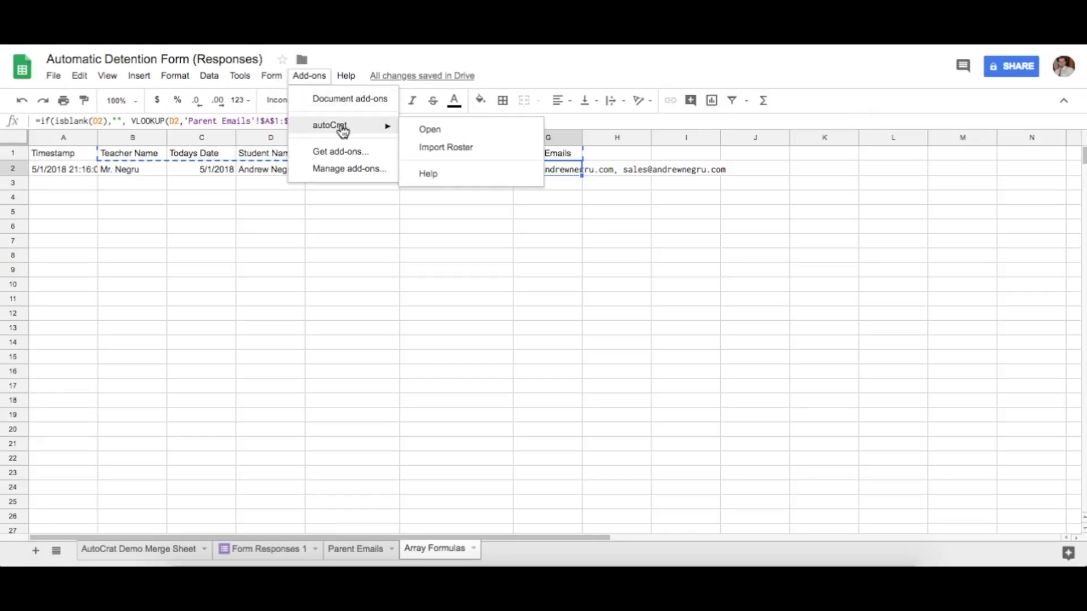
click(429, 131)
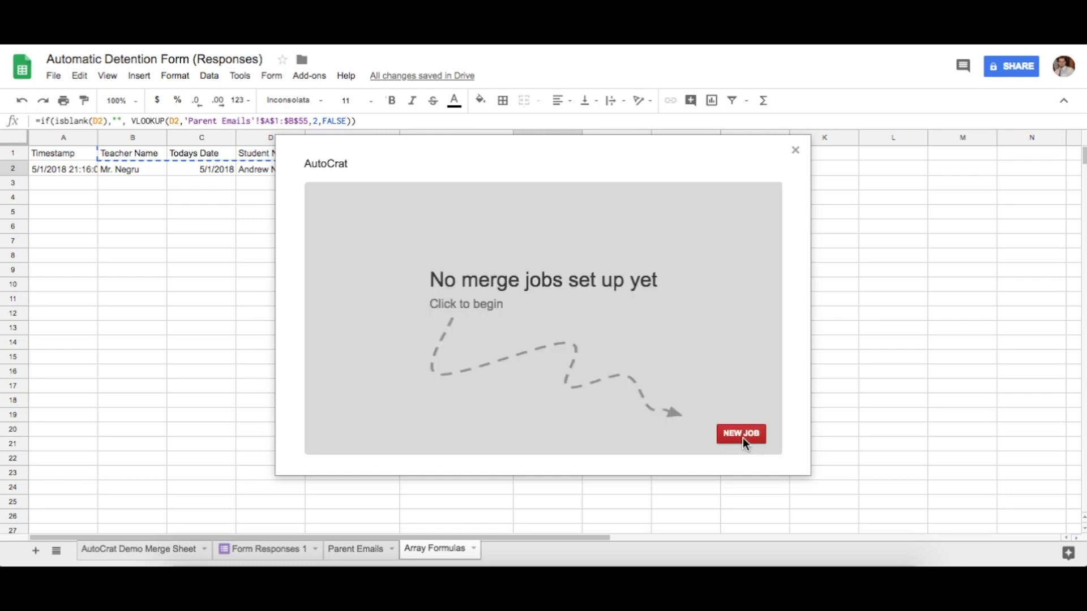
Edit the existing Automatic Detention job and advance past its first step
click(743, 438)
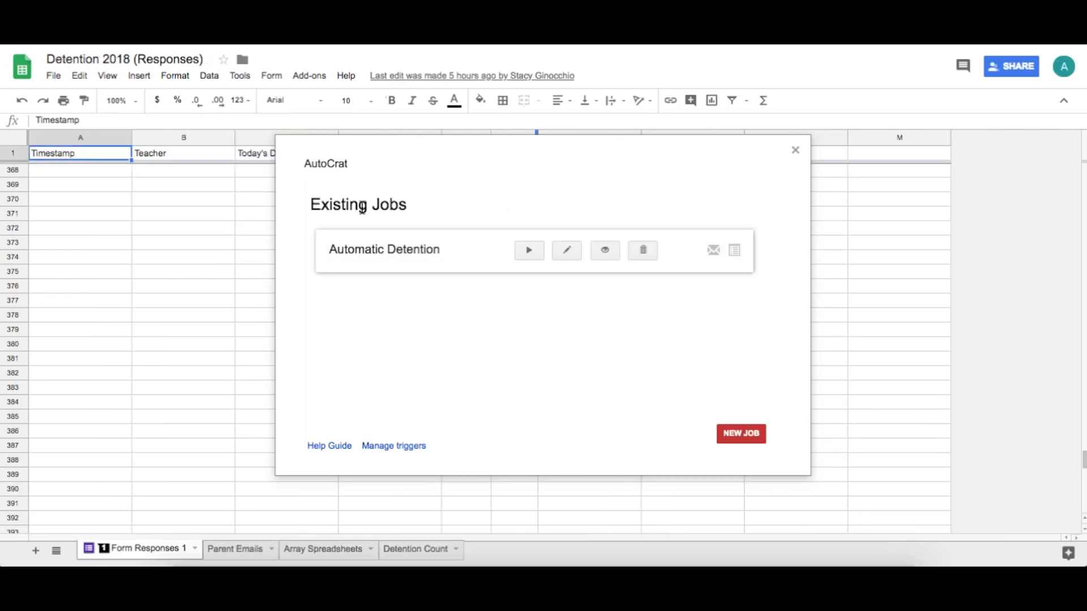
click(572, 251)
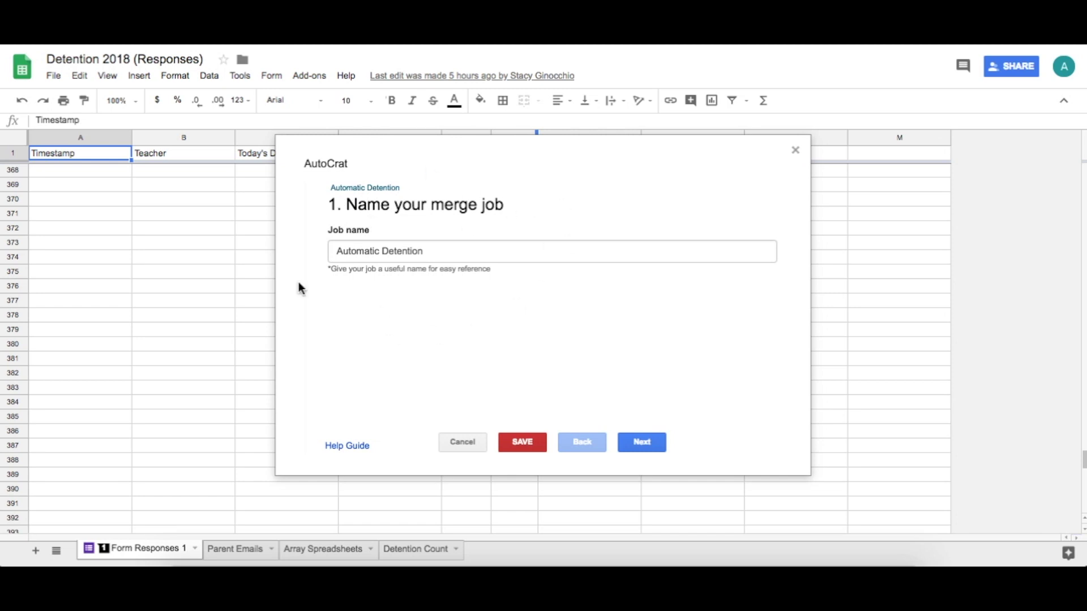
click(654, 444)
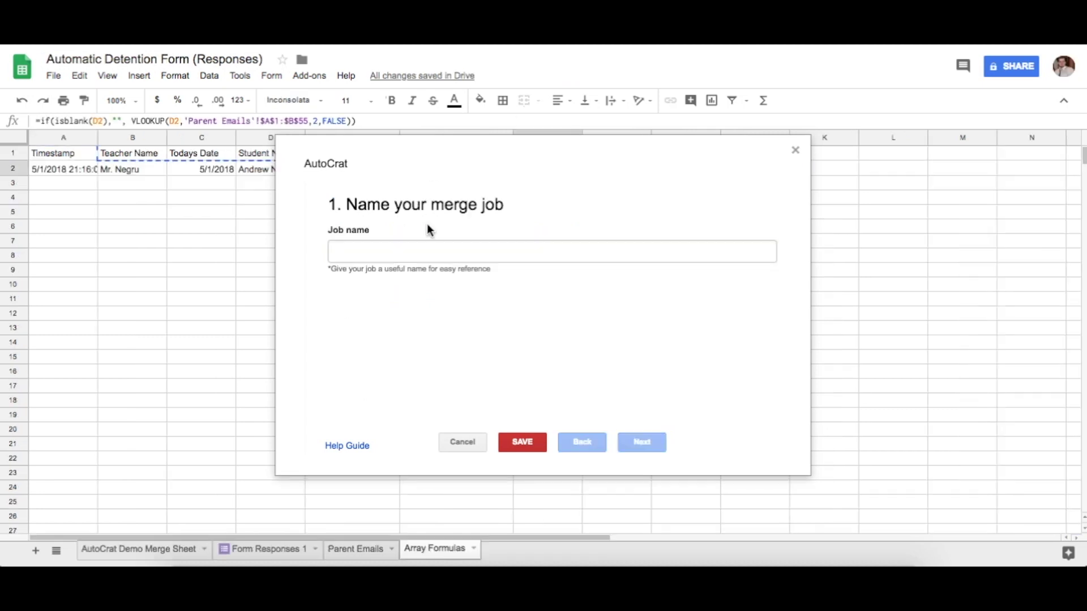
Name the merge job 'Automatic Detention Sender'
click(412, 249)
text(Automatic)
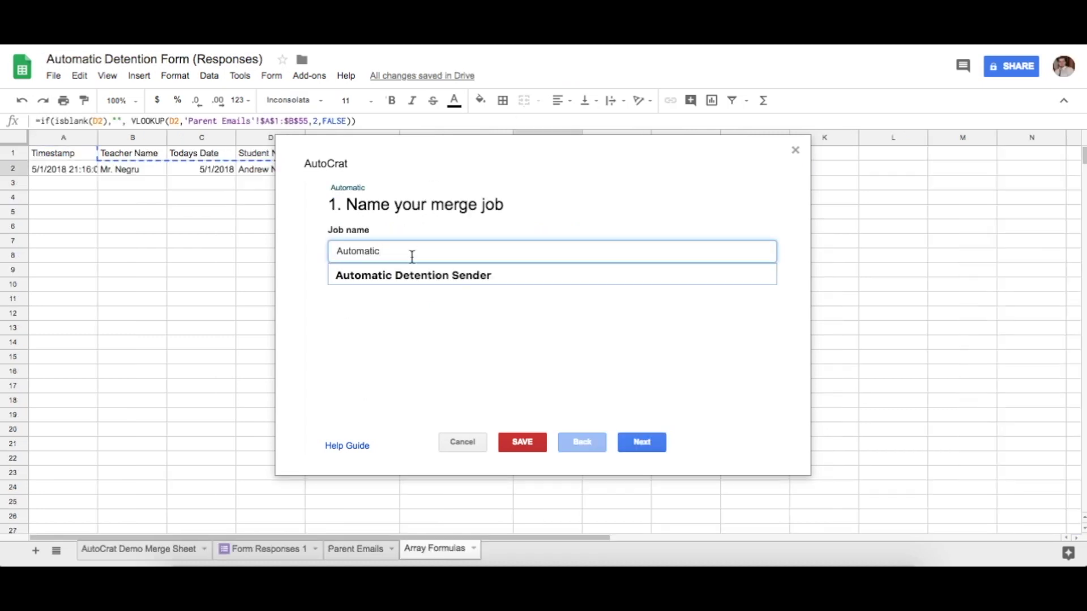
click(413, 275)
click(645, 444)
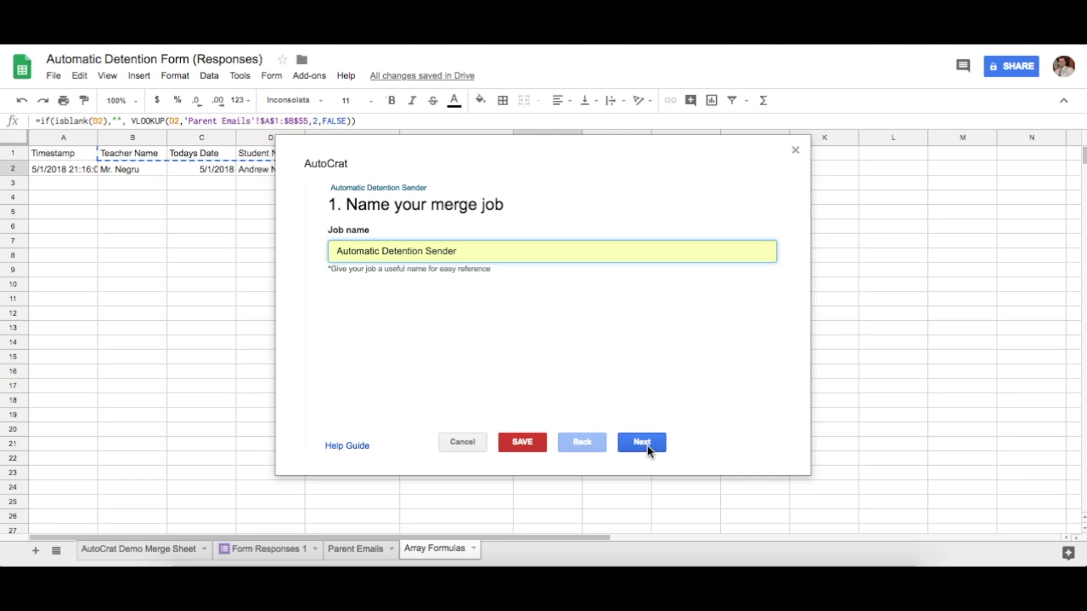
Select the detention template document from Drive and continue to tag mapping
click(358, 253)
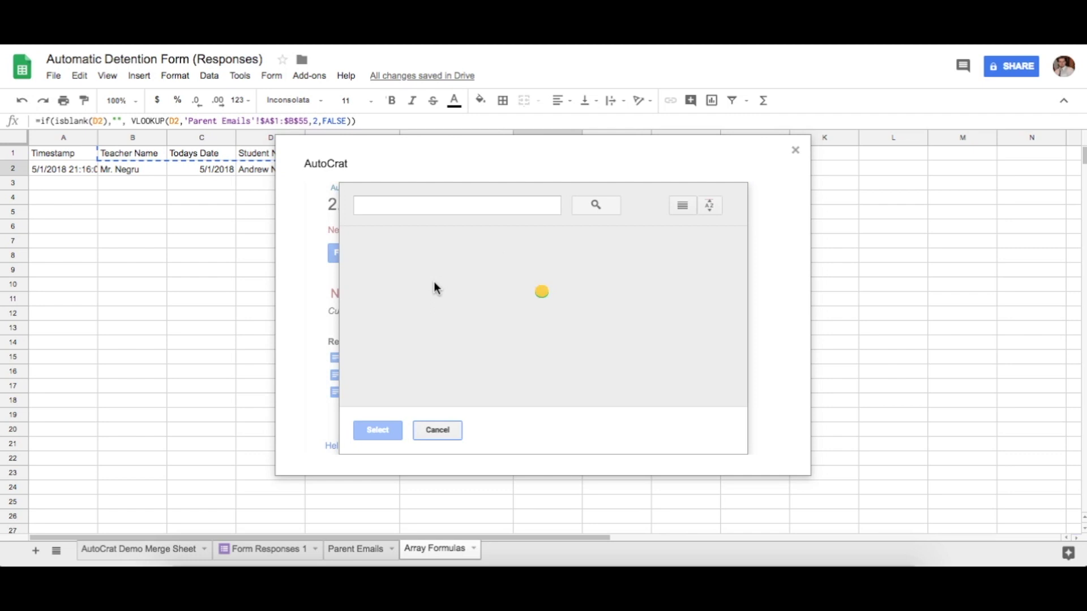
click(408, 325)
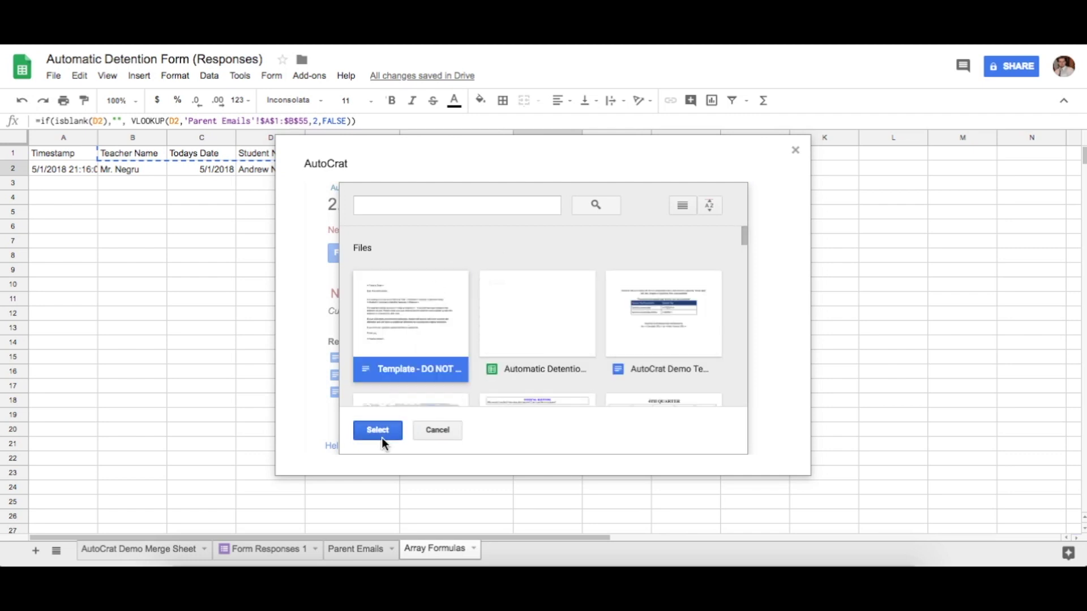
click(380, 432)
click(640, 444)
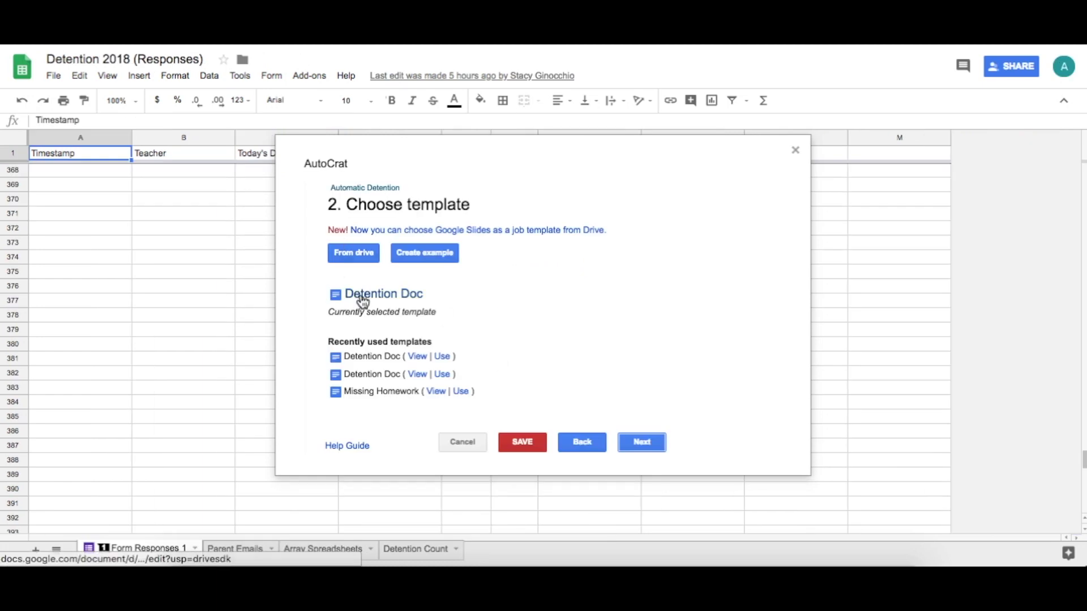
click(638, 443)
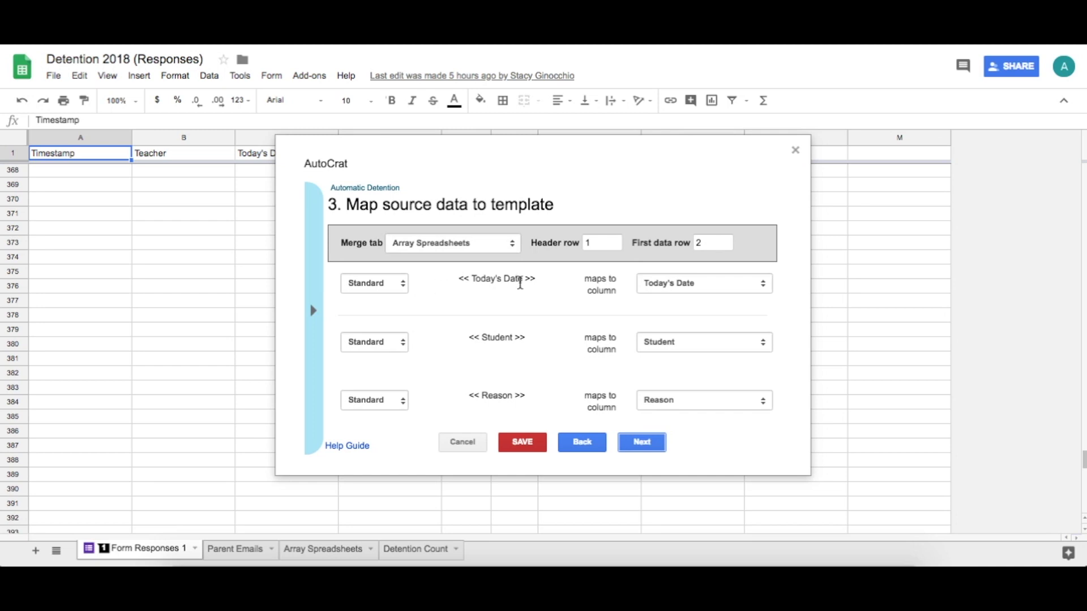
Review the column choices for Today's Date, Student, Reason, Date and Teacher tags, then continue to file settings
scroll(480, 266, down, 2)
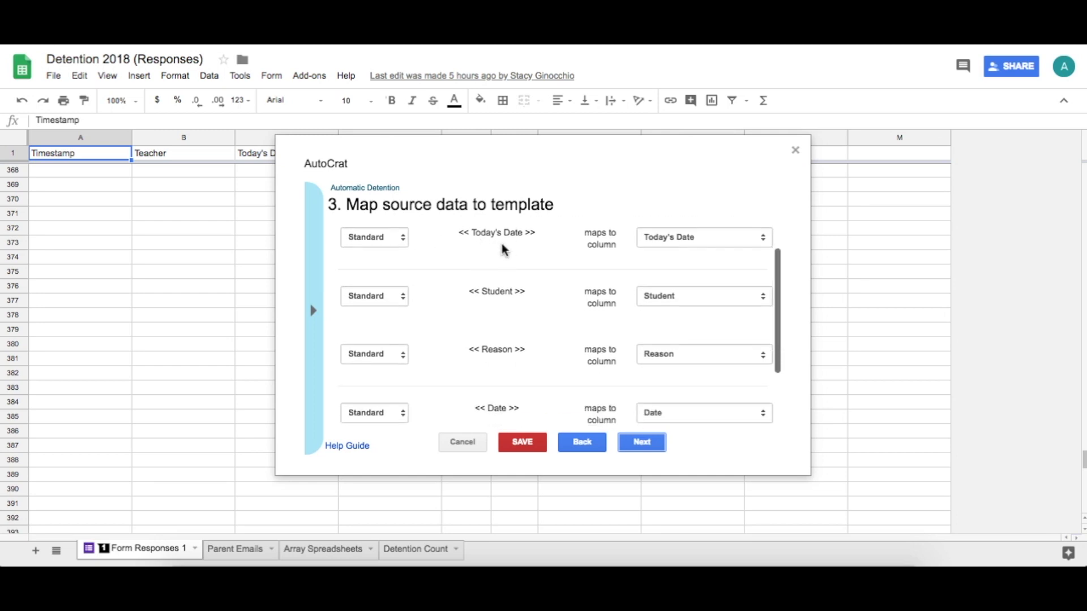
scroll(470, 233, up, 1)
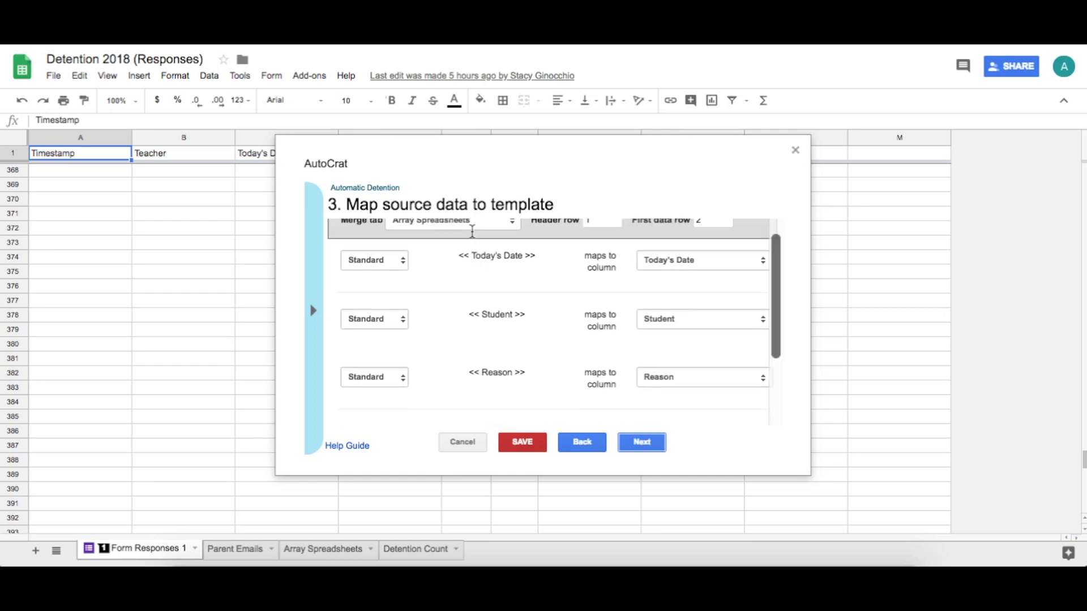
scroll(444, 287, up, 1)
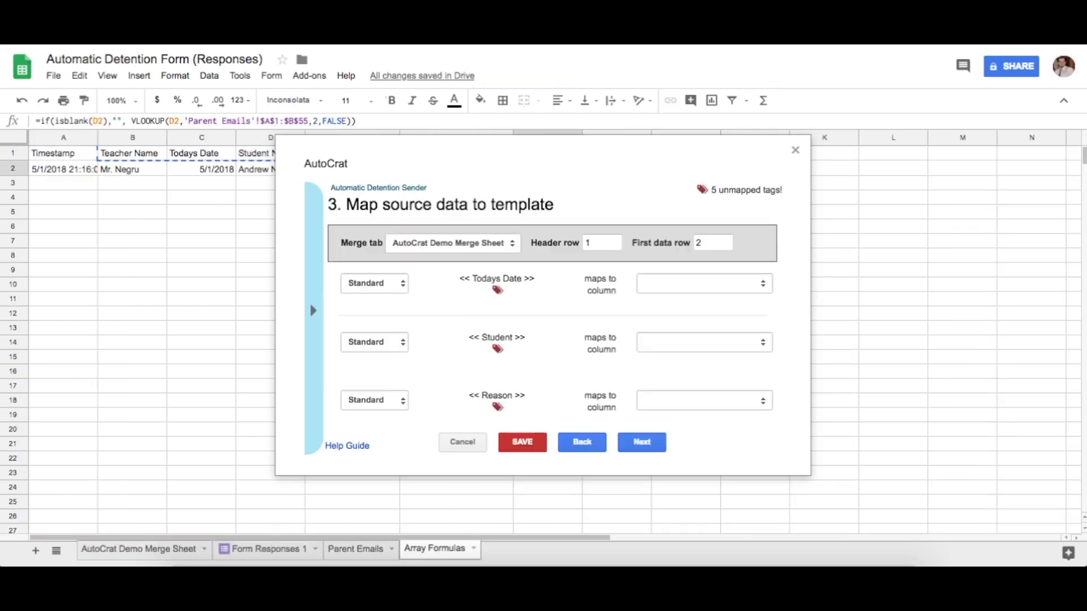
click(656, 283)
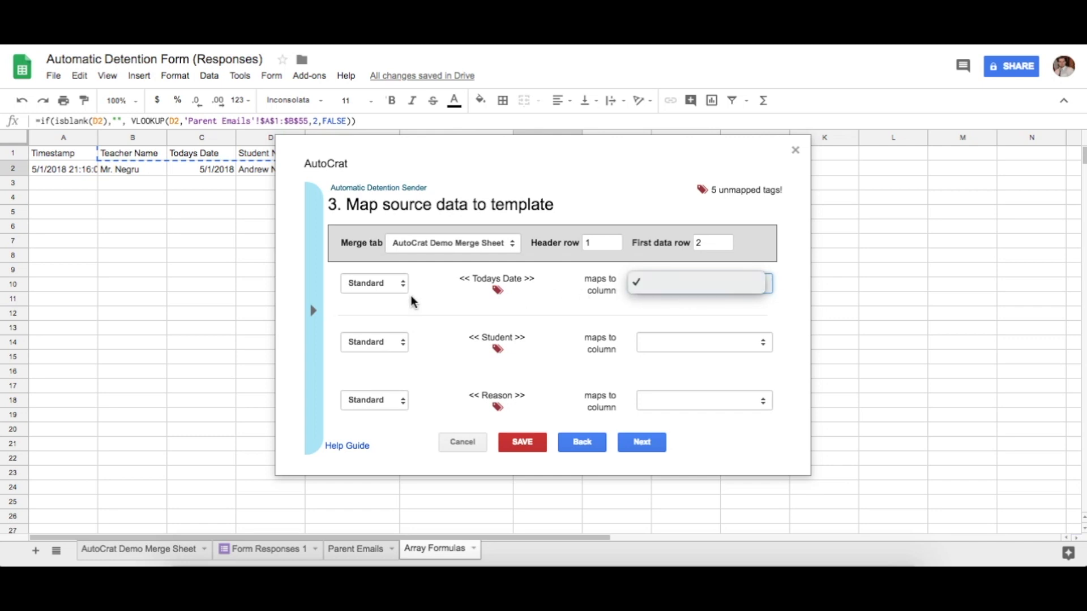
key(Escape)
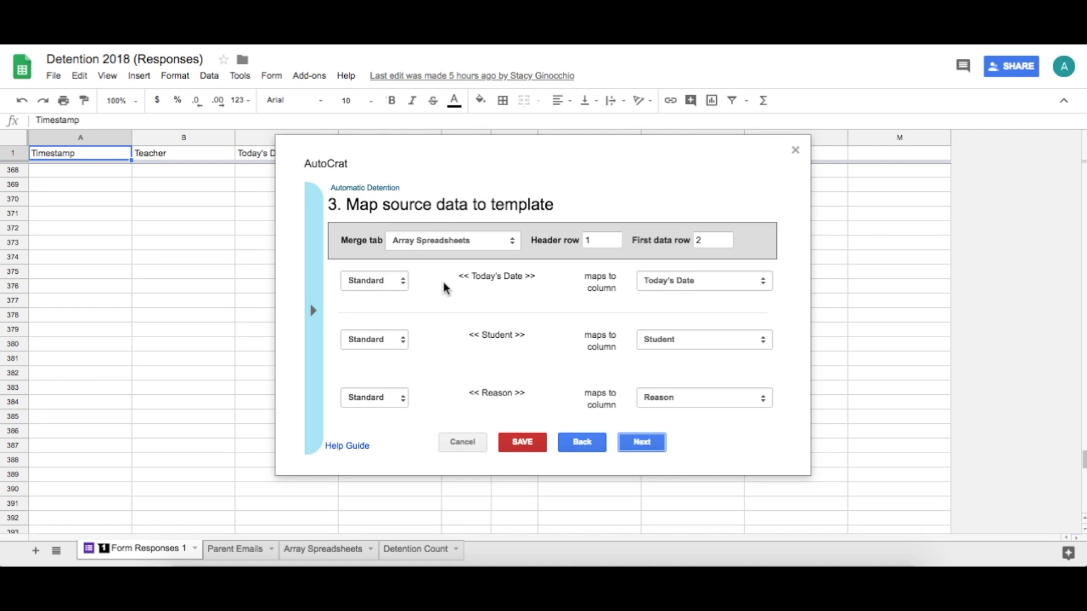
scroll(530, 310, down, 1)
scroll(509, 311, up, 1)
scroll(486, 313, down, 2)
scroll(485, 313, down, 2)
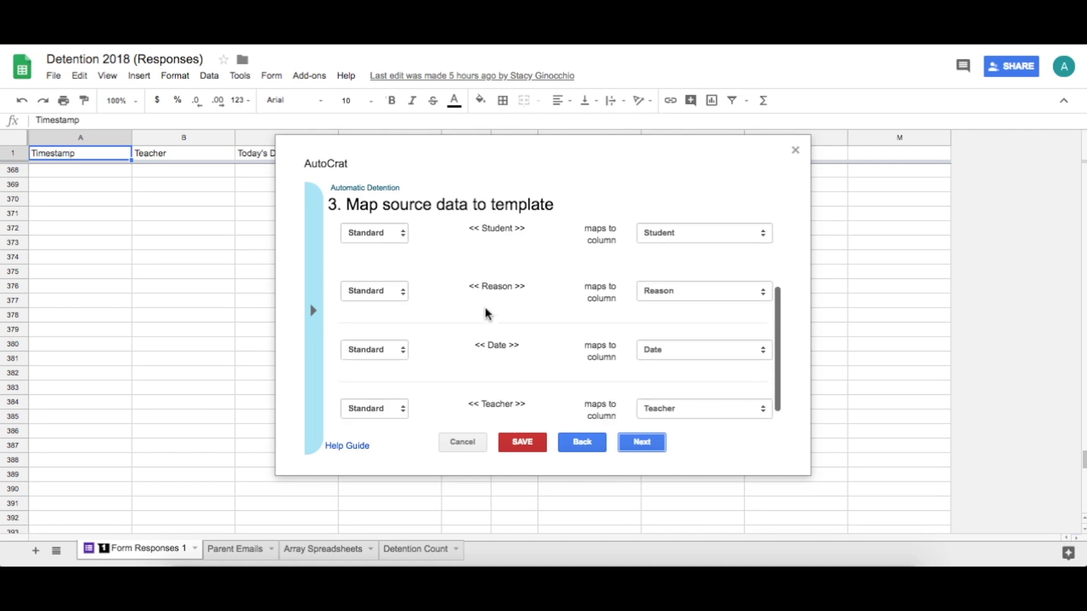
scroll(486, 313, up, 3)
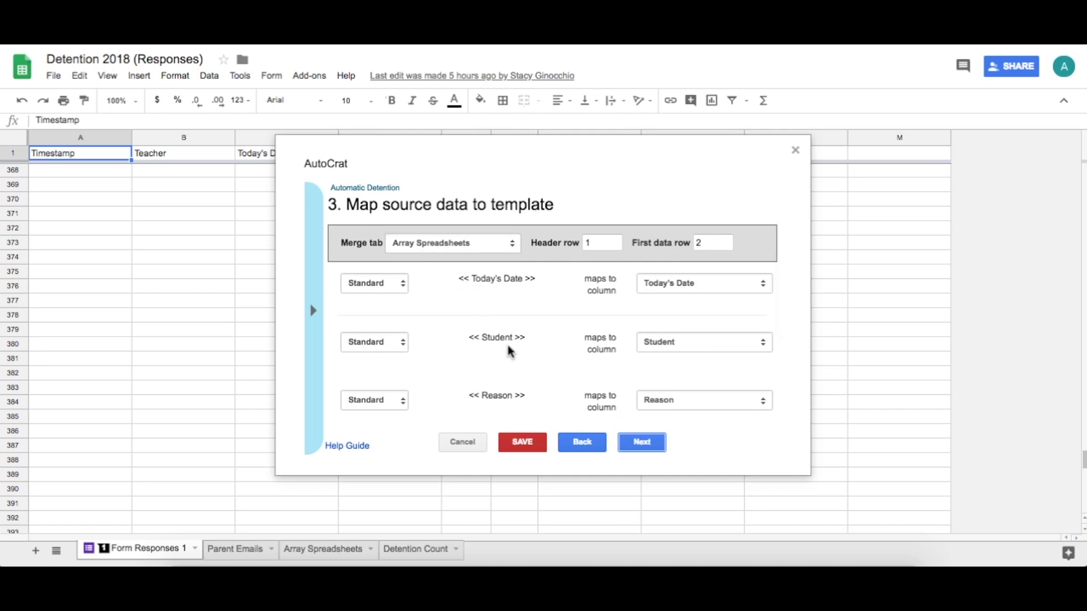
click(640, 447)
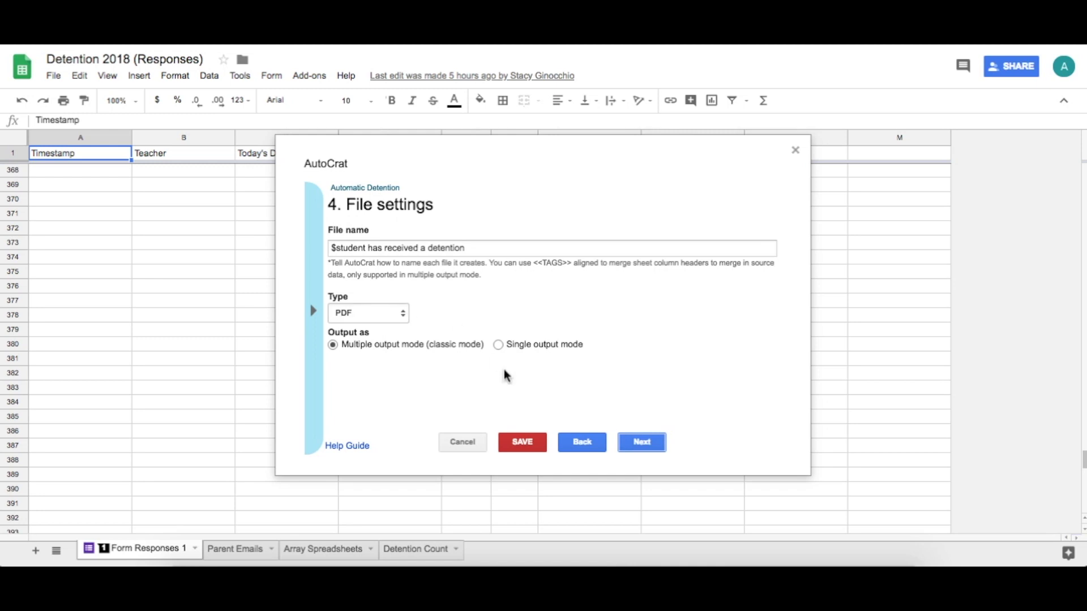
Keep PDF output in Detention 2018, skipping the dynamic folder reference and merge condition
click(642, 443)
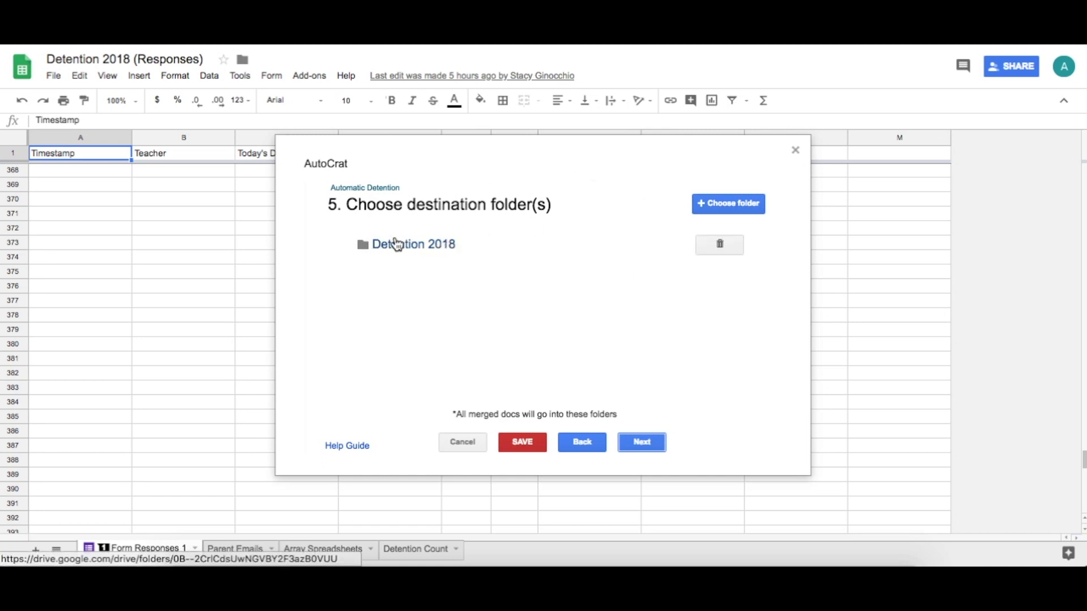
click(650, 445)
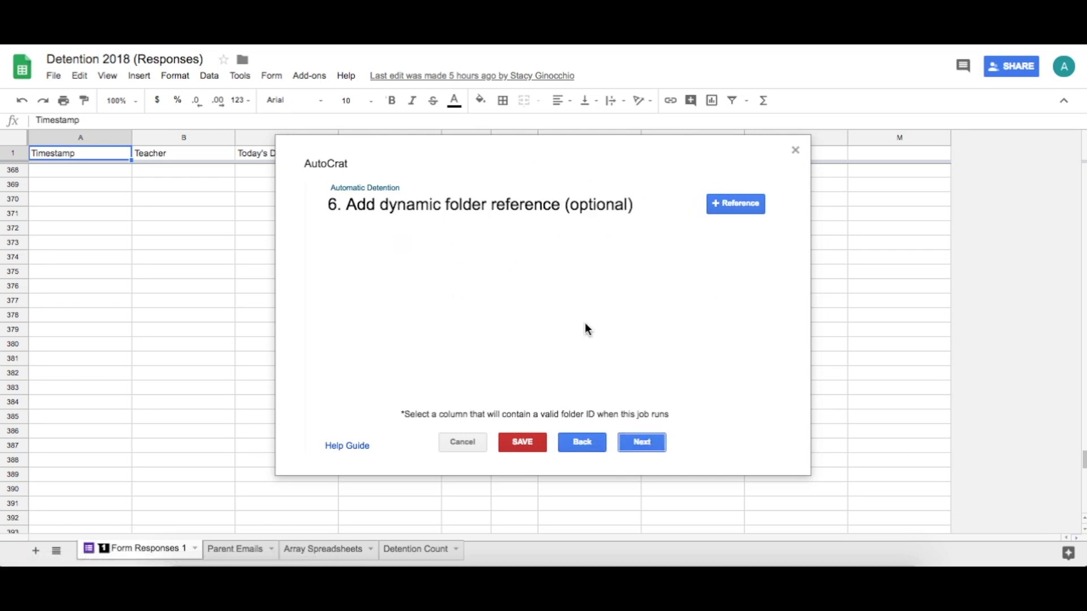
click(645, 442)
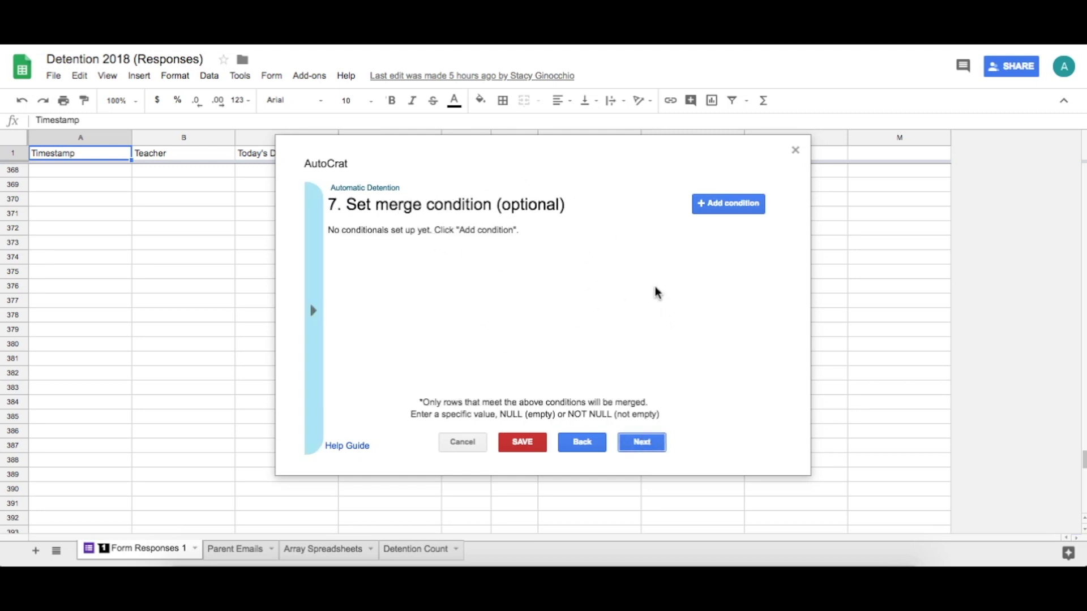
click(644, 446)
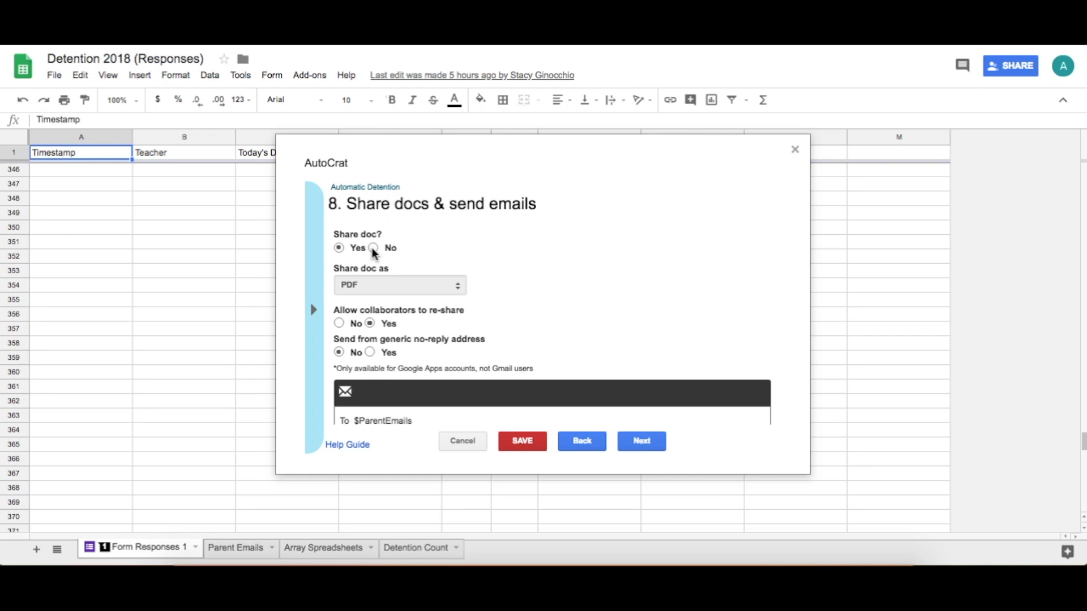
Toggle Share doc off and back on so PDFs are emailed, then scroll to the email settings
click(373, 248)
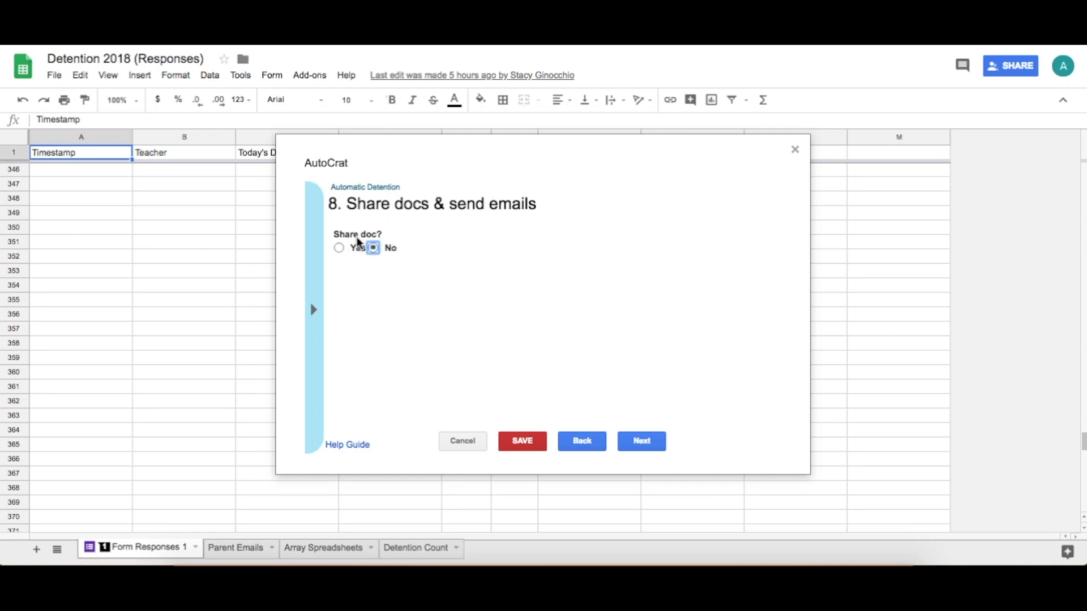
click(338, 248)
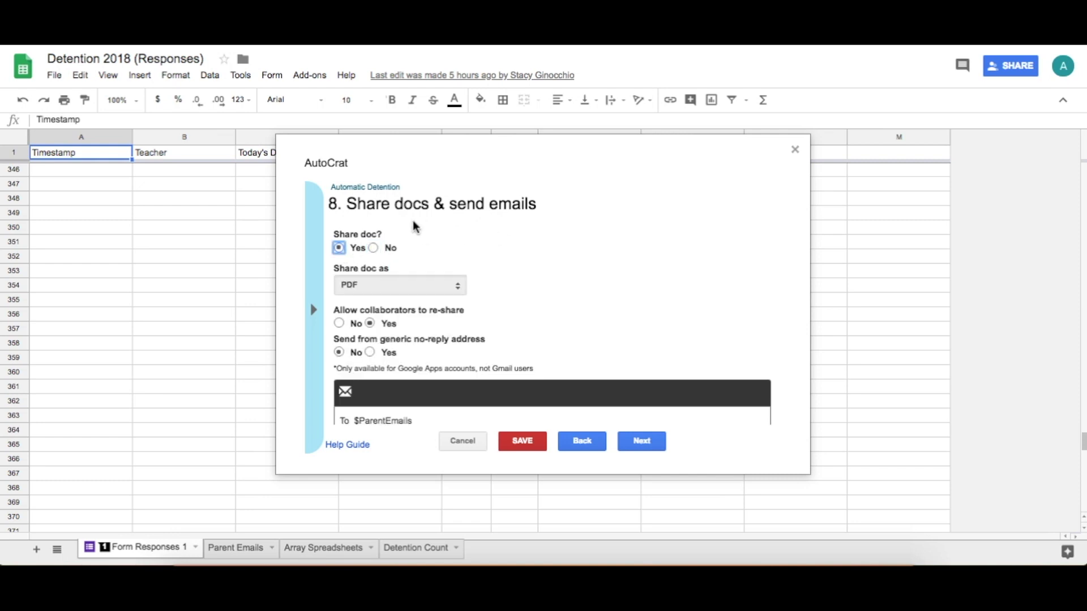
scroll(481, 233, down, 2)
scroll(486, 237, up, 2)
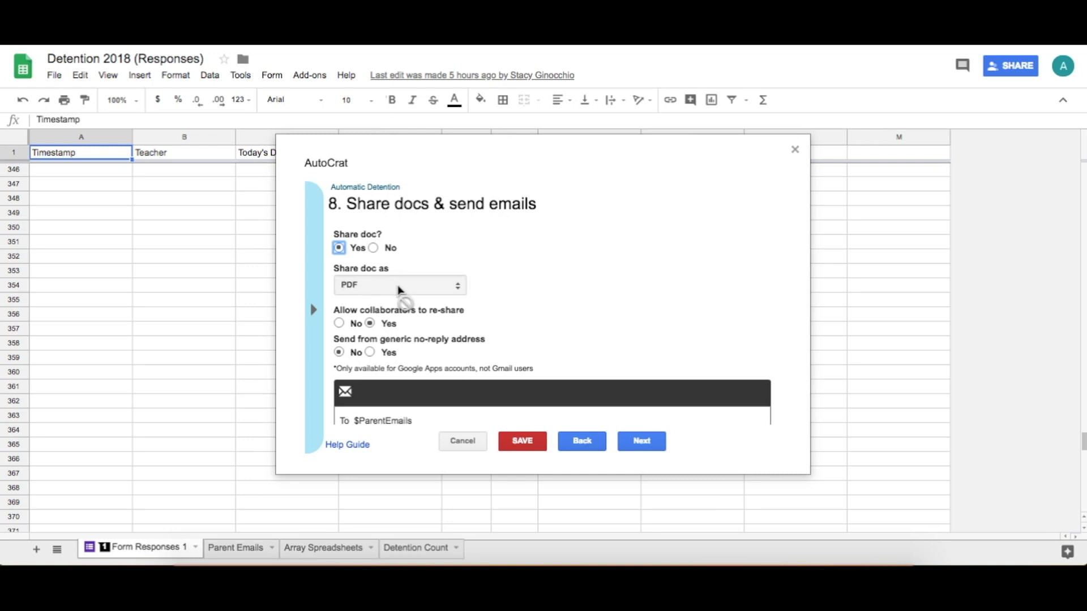
scroll(436, 249, down, 1)
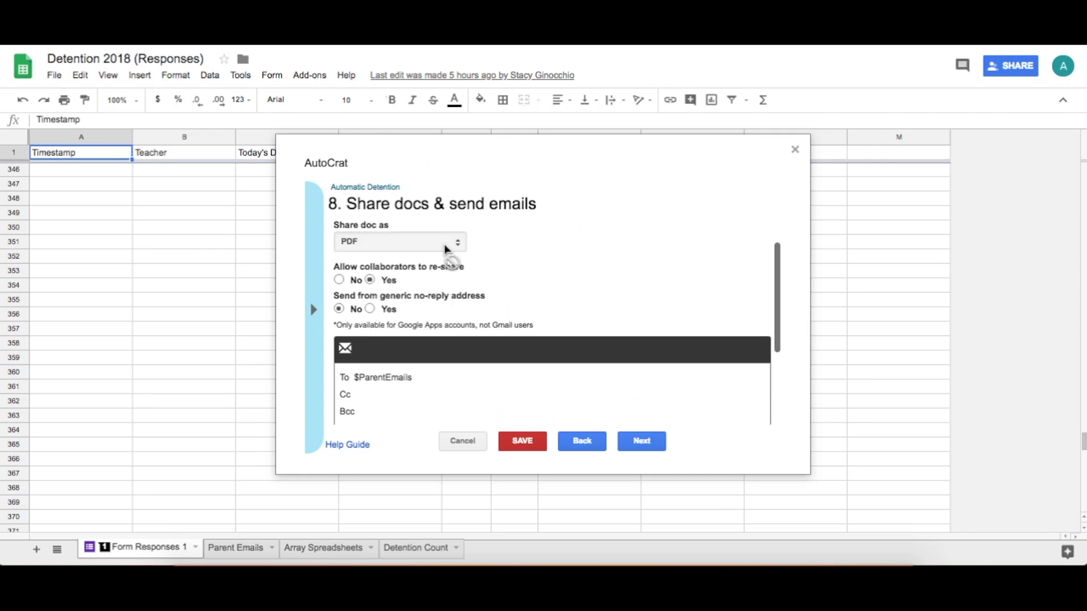
scroll(449, 245, down, 2)
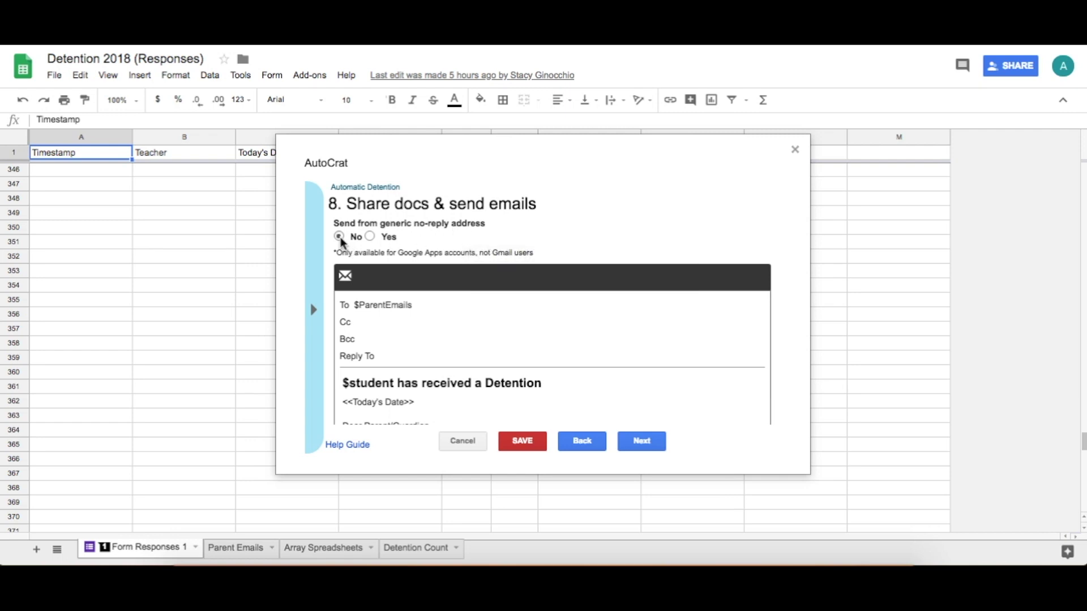
mouse_move(340, 242)
Check the email's To, Bcc and subject ('$student has received a Detention') fields
scroll(410, 291, down, 1)
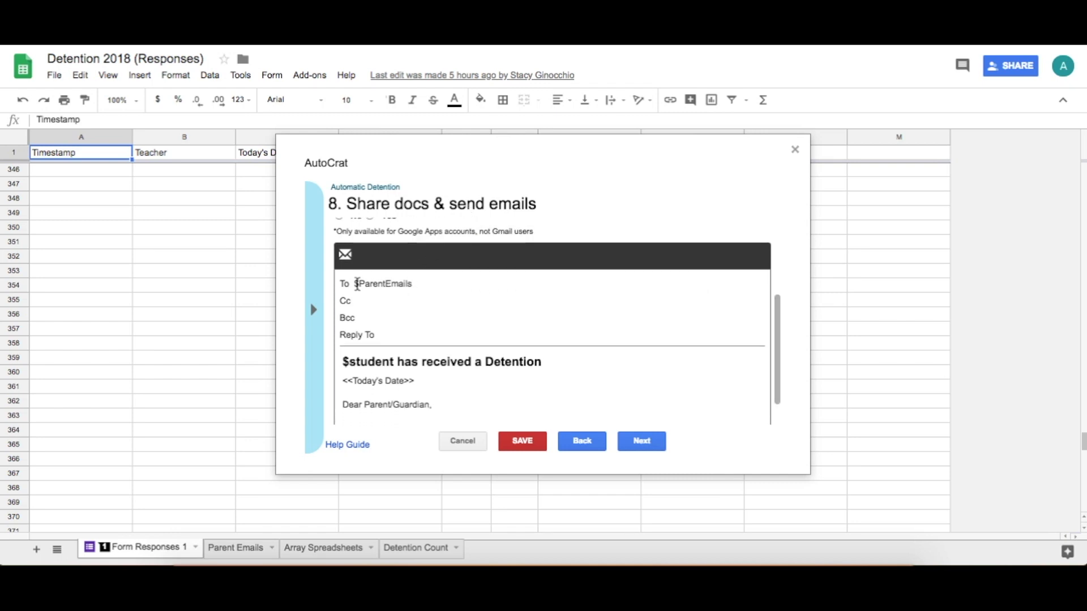
click(387, 284)
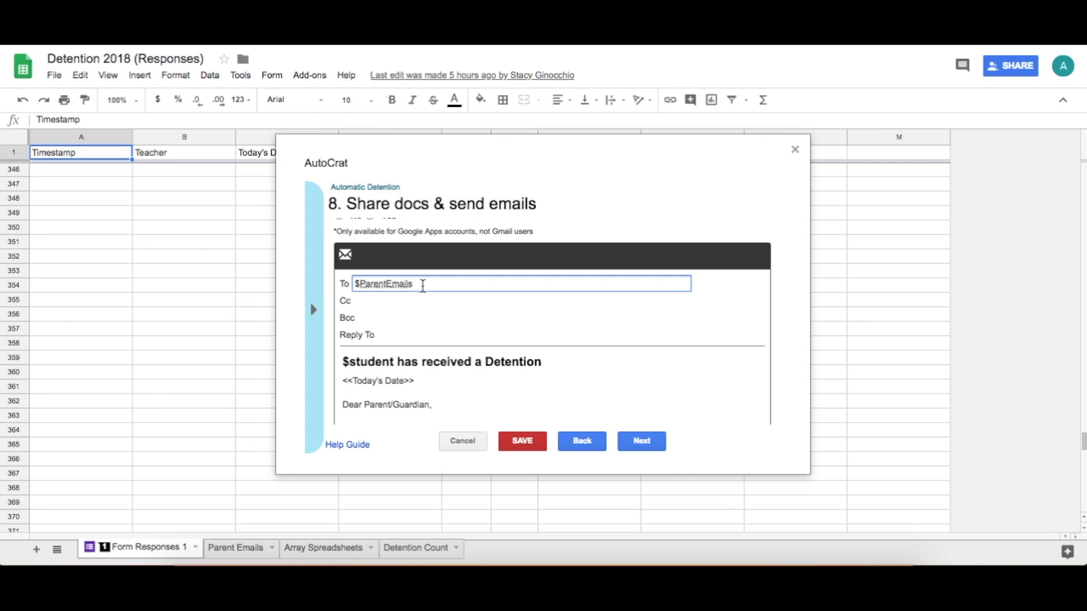
scroll(422, 285, down, 2)
click(377, 284)
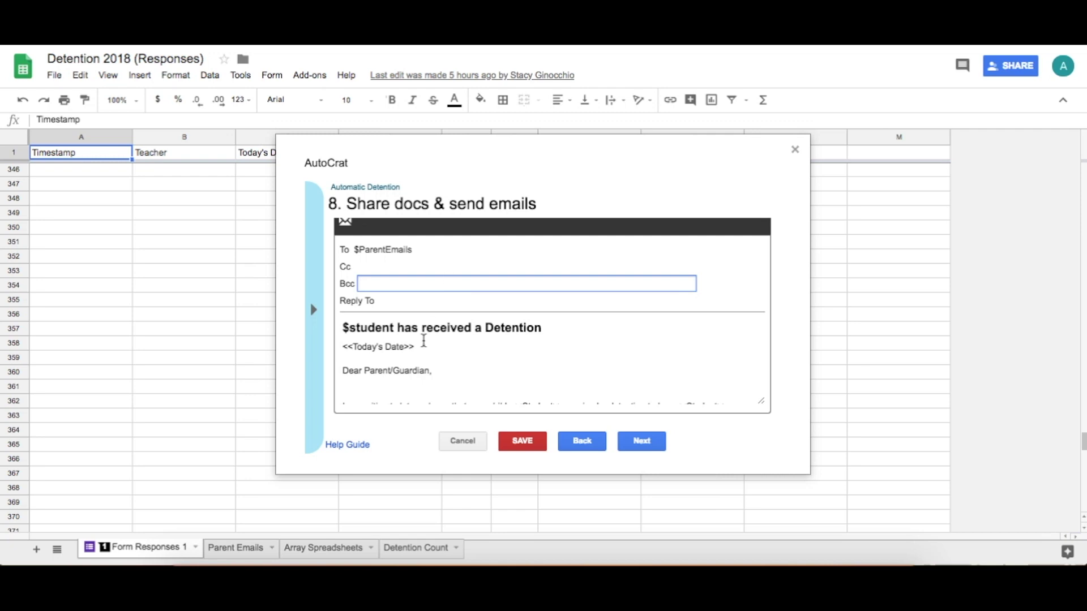
click(389, 328)
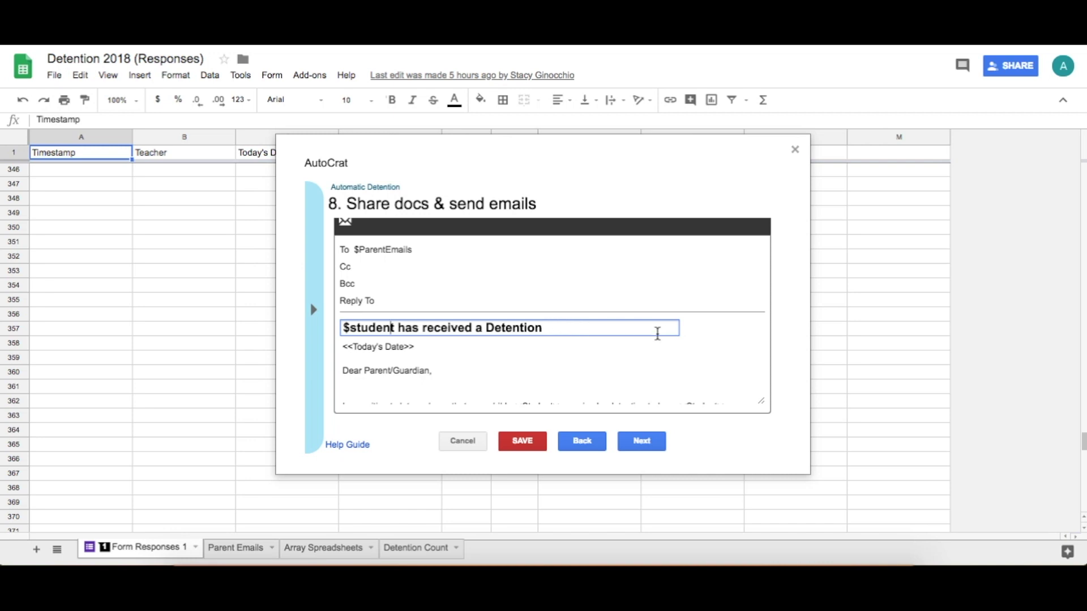
Read through the email body and move on to the trigger settings
scroll(374, 350, down, 1)
scroll(374, 350, up, 1)
scroll(385, 349, down, 6)
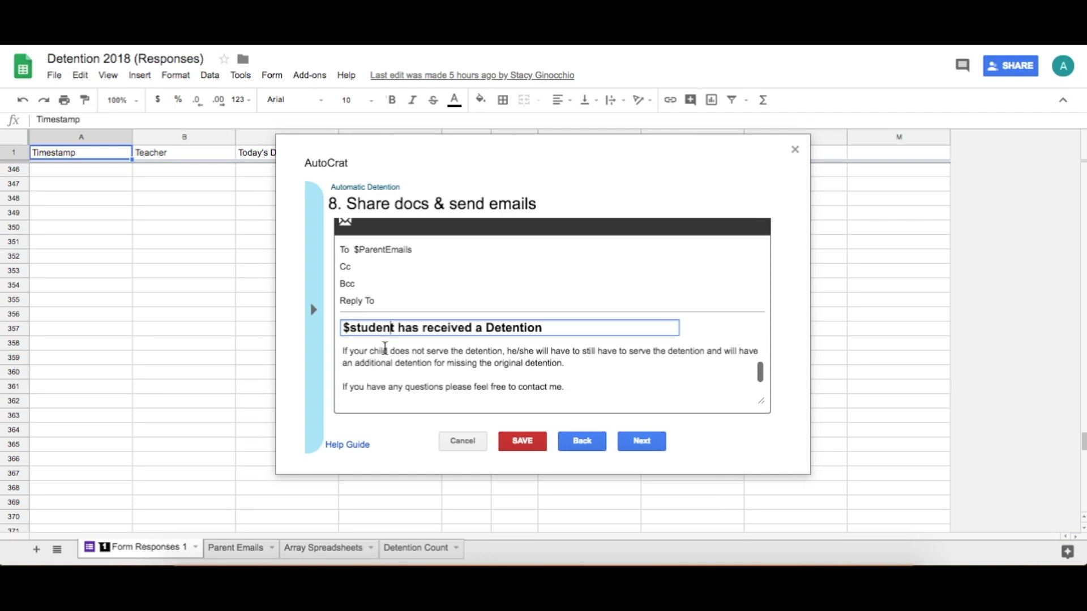
scroll(385, 348, up, 6)
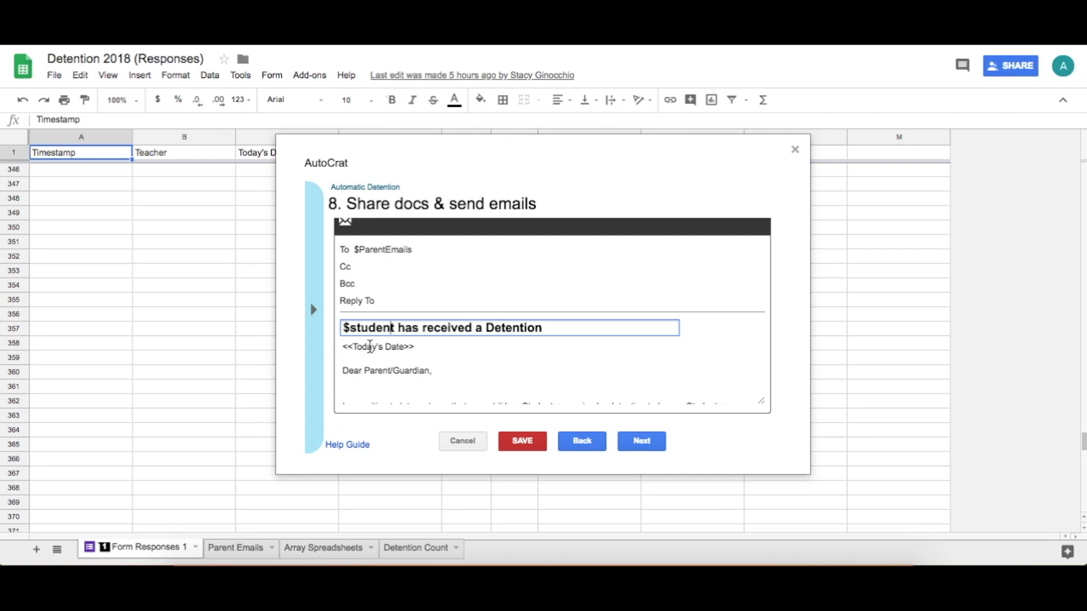
scroll(397, 348, down, 5)
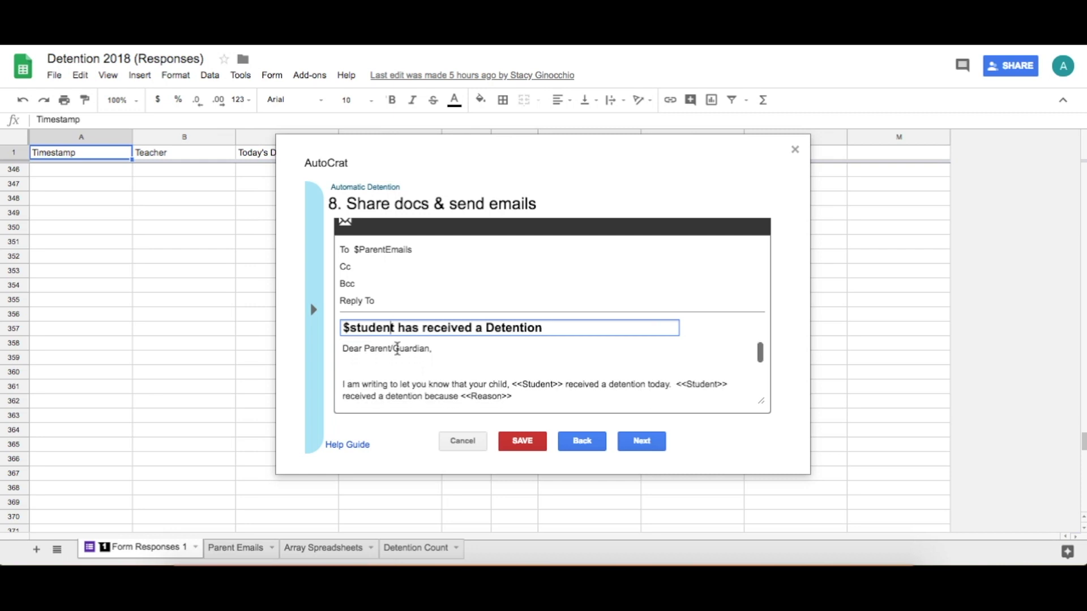
scroll(488, 348, down, 3)
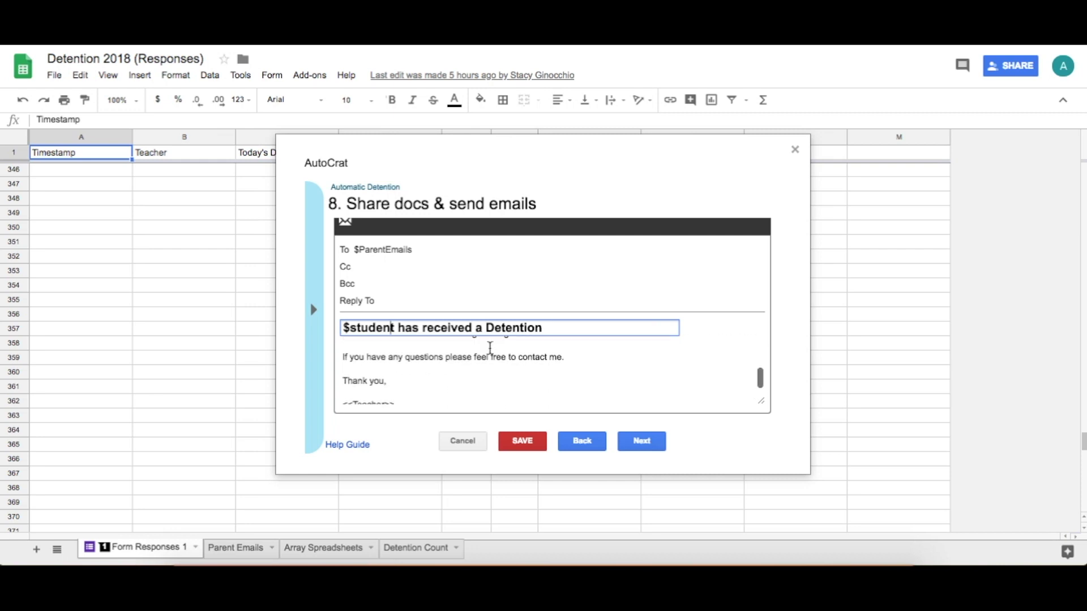
scroll(412, 376, up, 4)
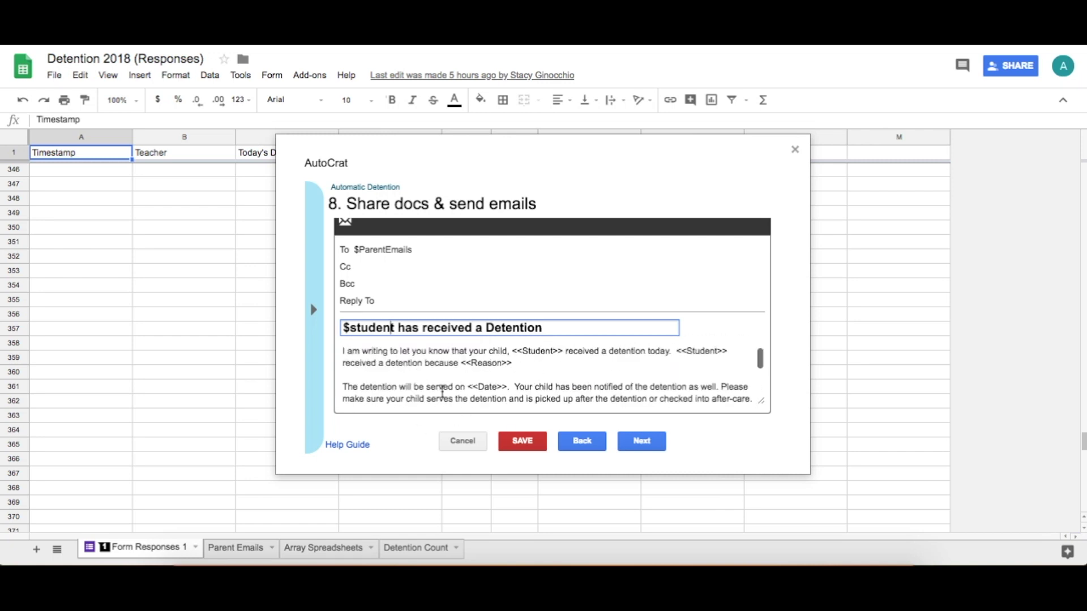
scroll(442, 391, down, 1)
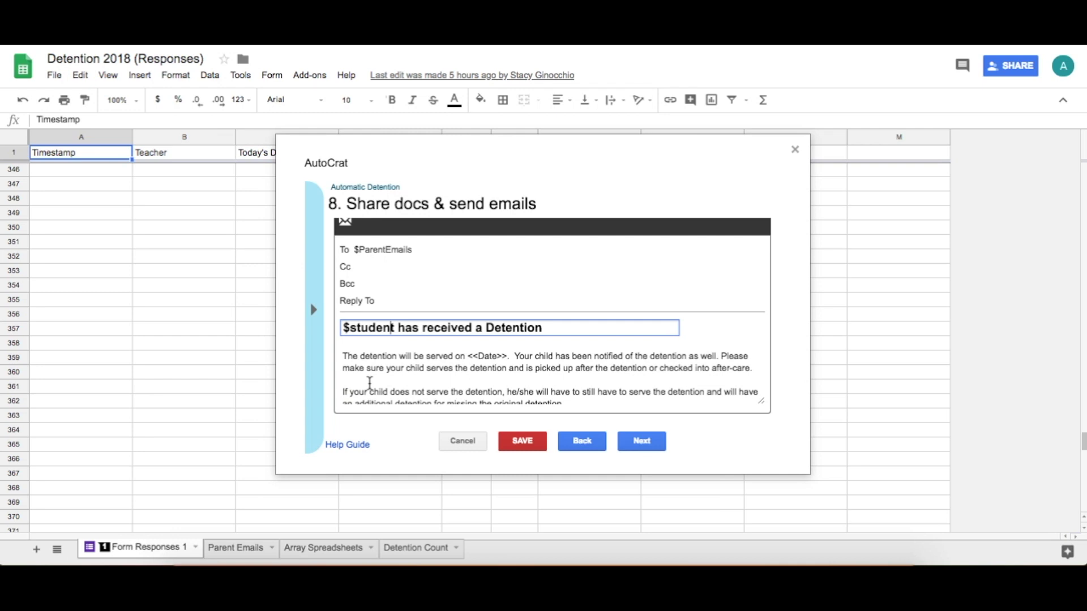
click(652, 444)
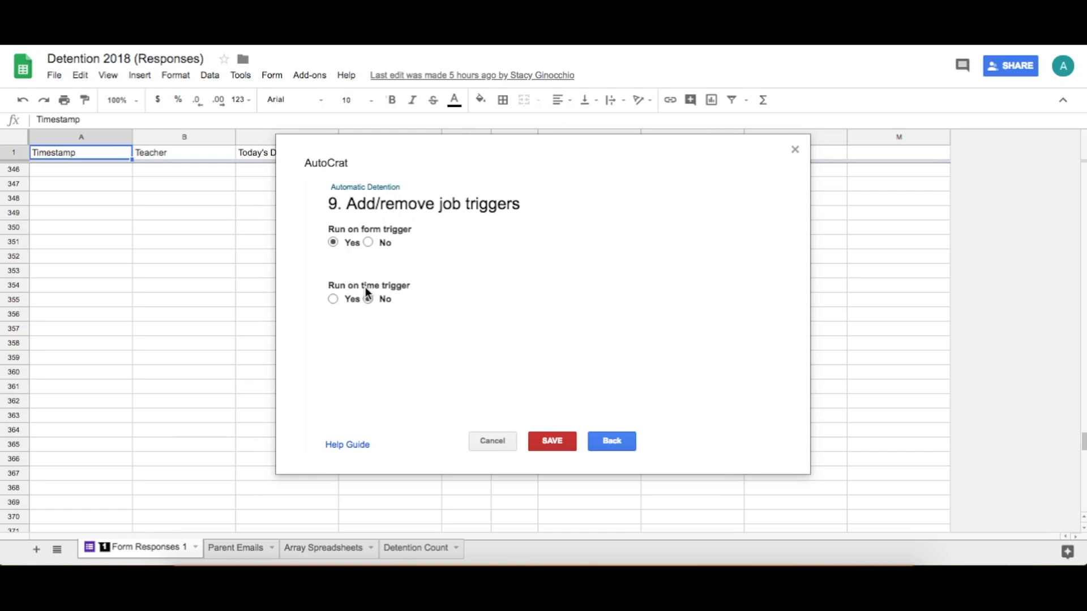
Set the job to run on every form submission and close the autoCrat setup
click(332, 243)
click(795, 150)
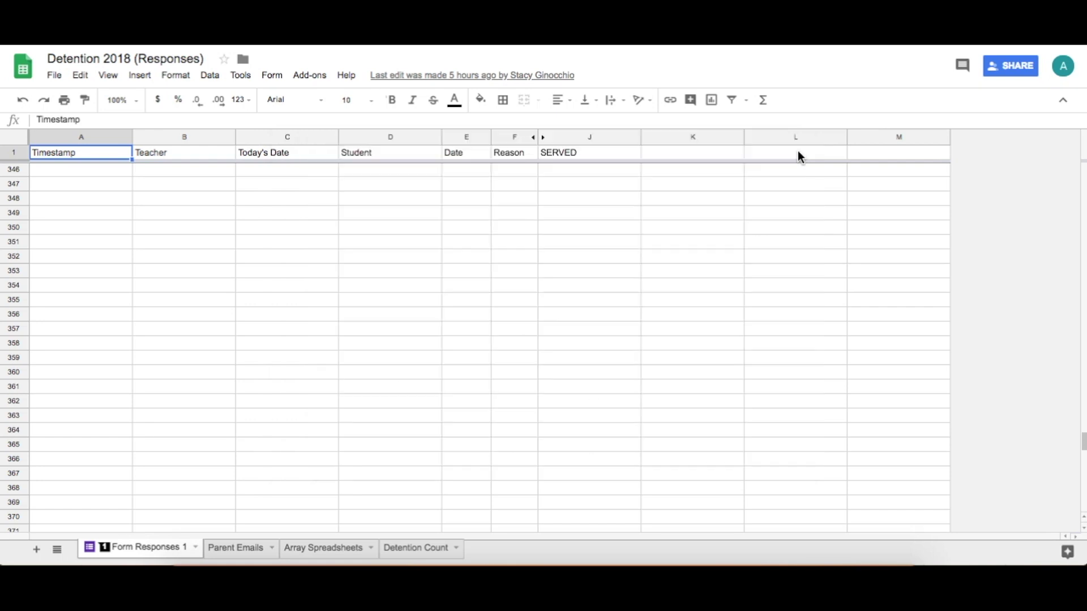